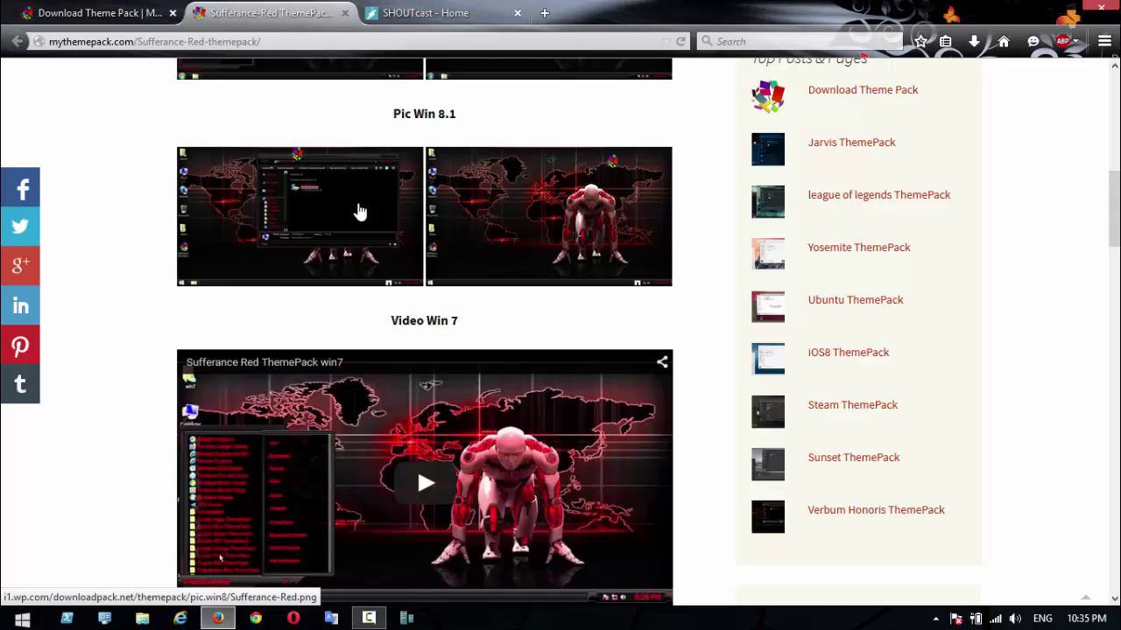
# Step: Preview the first Win 8.1 picture of the Sufferance-Red theme, and download Sufferance-Red ThemePack 1.0.zip as a saved file
pyautogui.click(359, 210)
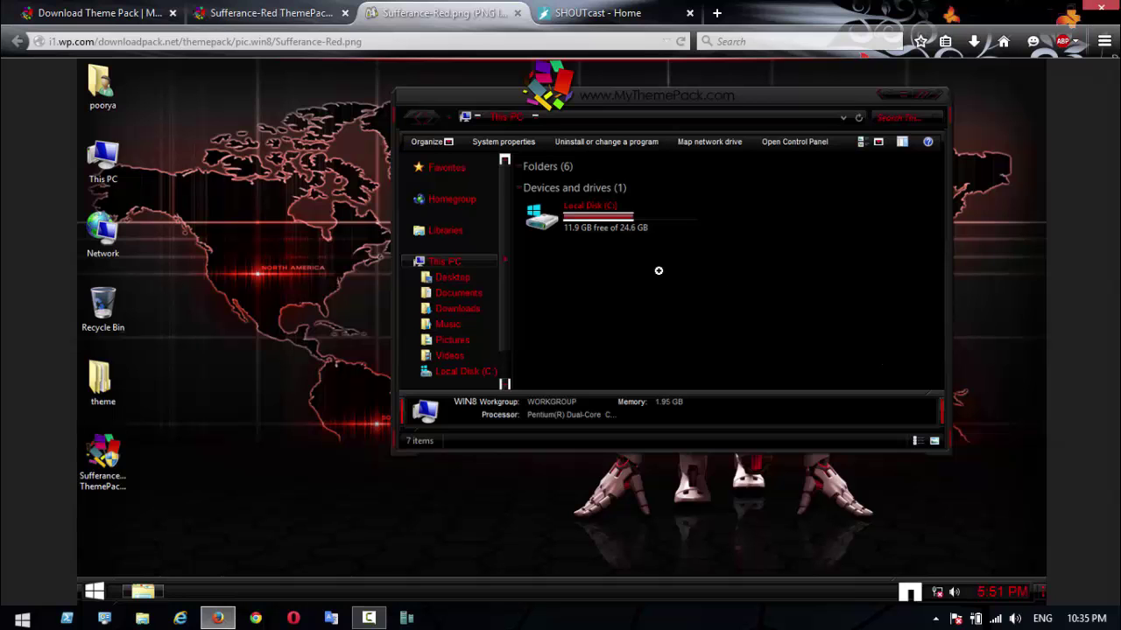
pyautogui.click(517, 13)
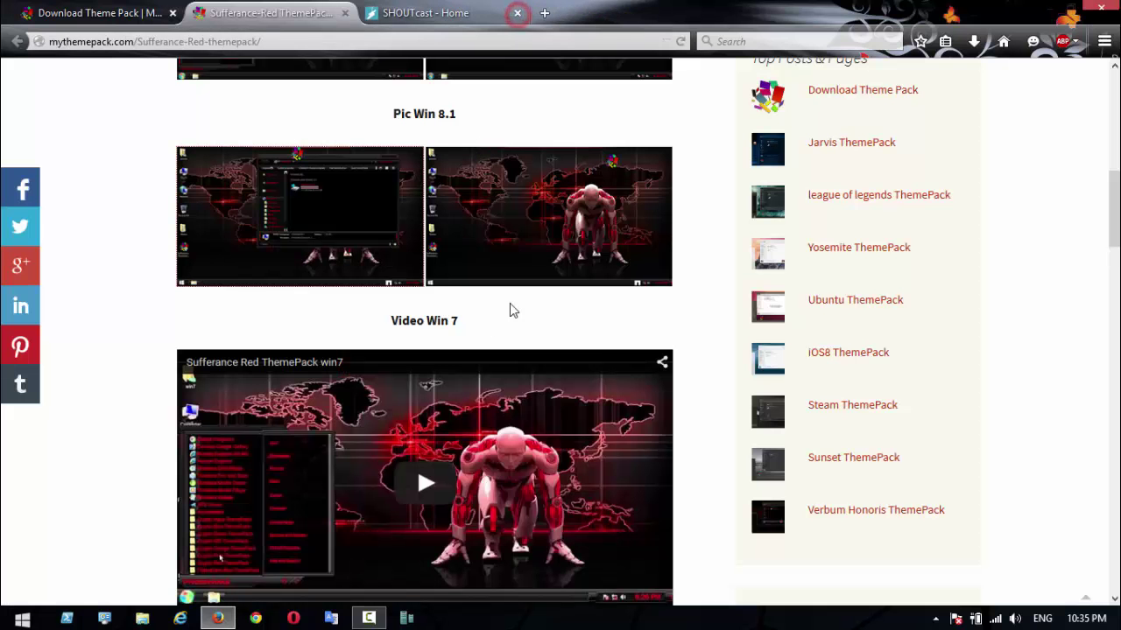
pyautogui.moveTo(1110, 198); pyautogui.dragTo(1116, 338)
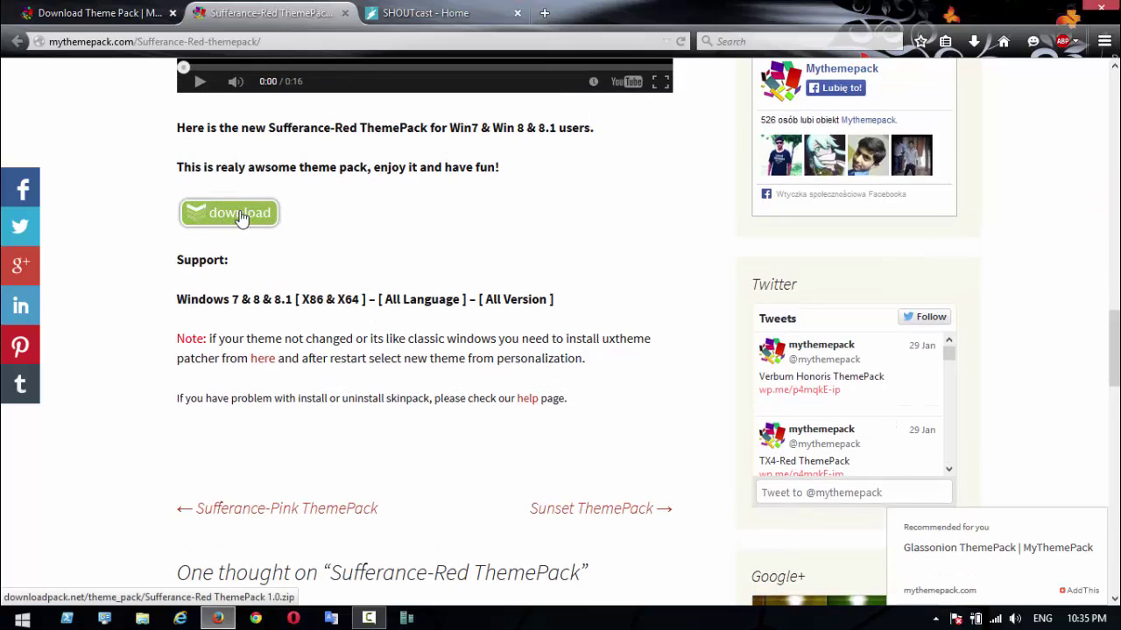
pyautogui.click(265, 224)
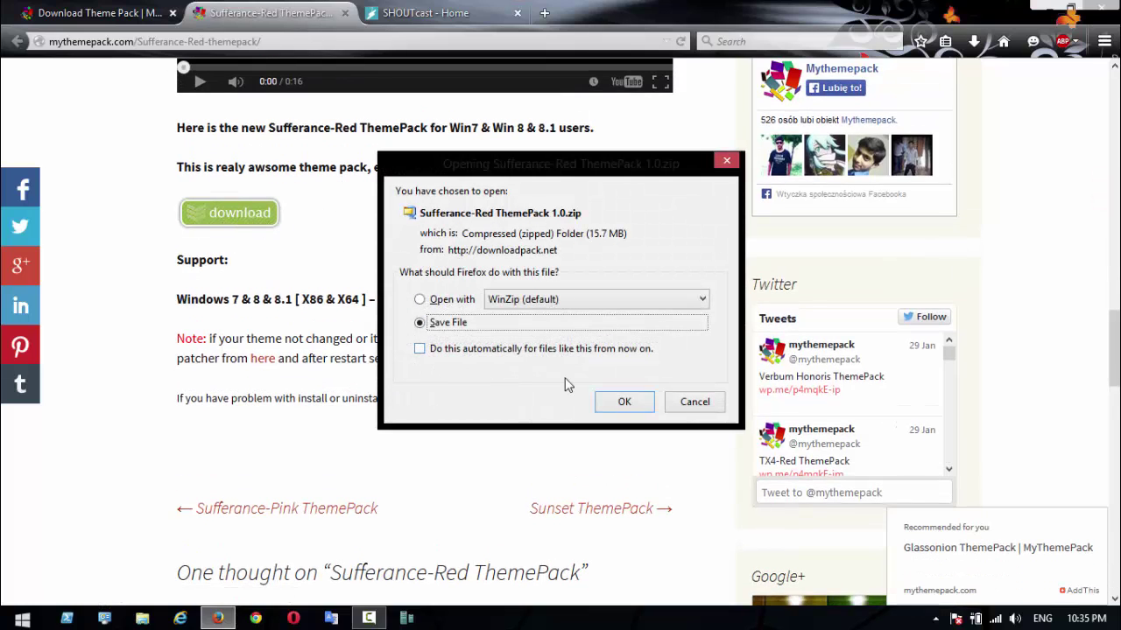
pyautogui.click(624, 402)
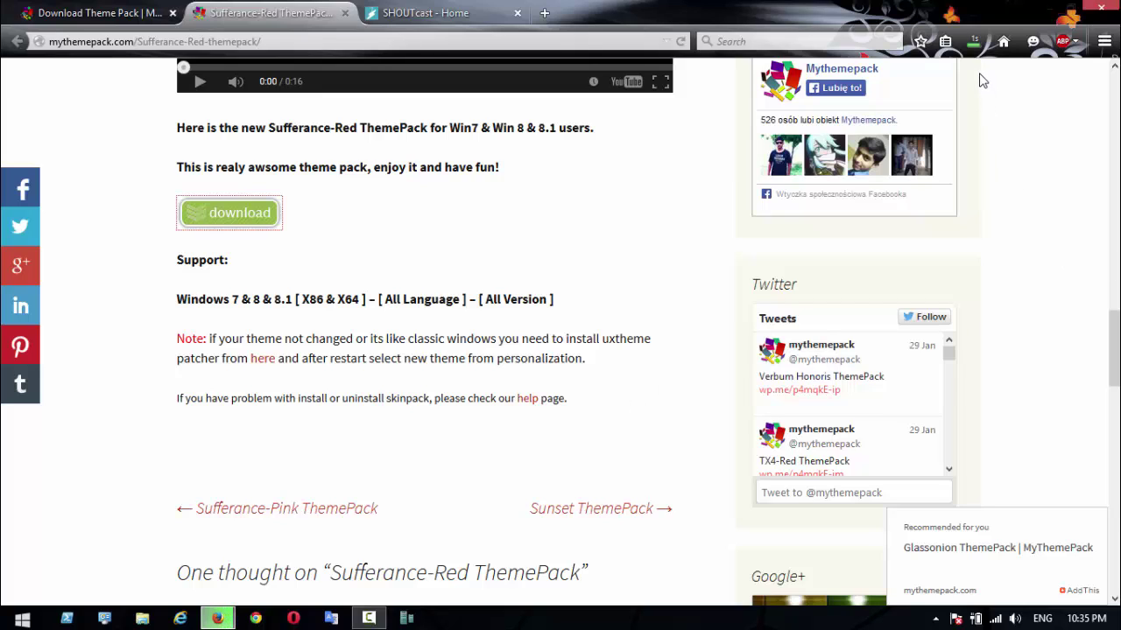
# Step: Show the downloaded Sufferance-Red ThemePack 1.0.zip in its containing folder, with the browser minimized and the folder window moved aside
pyautogui.click(974, 41)
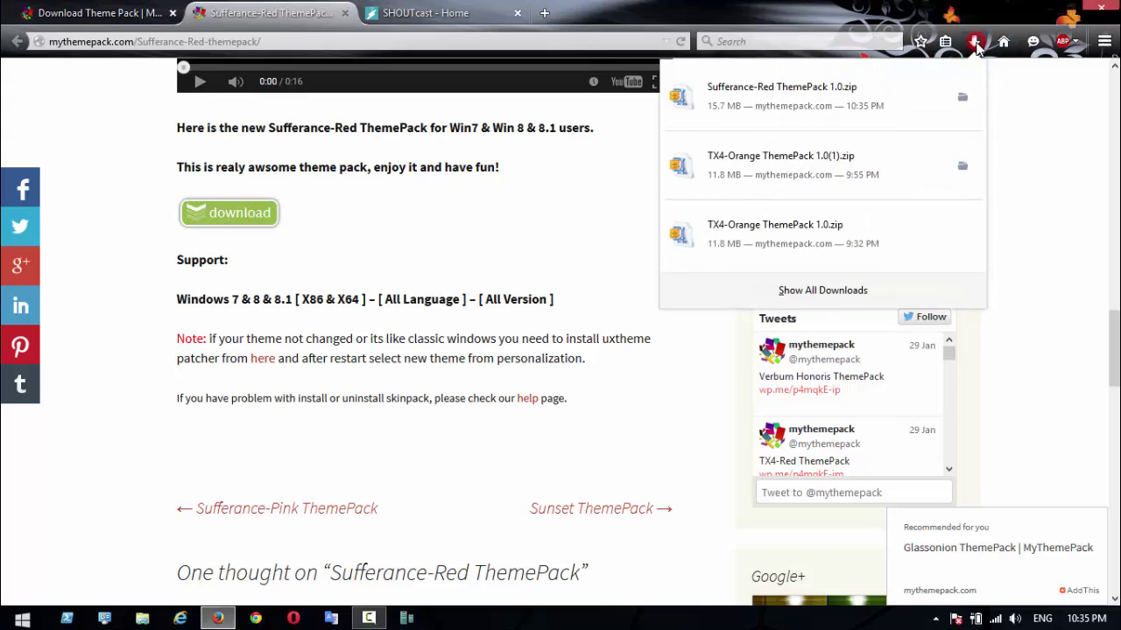
pyautogui.rightClick(859, 96)
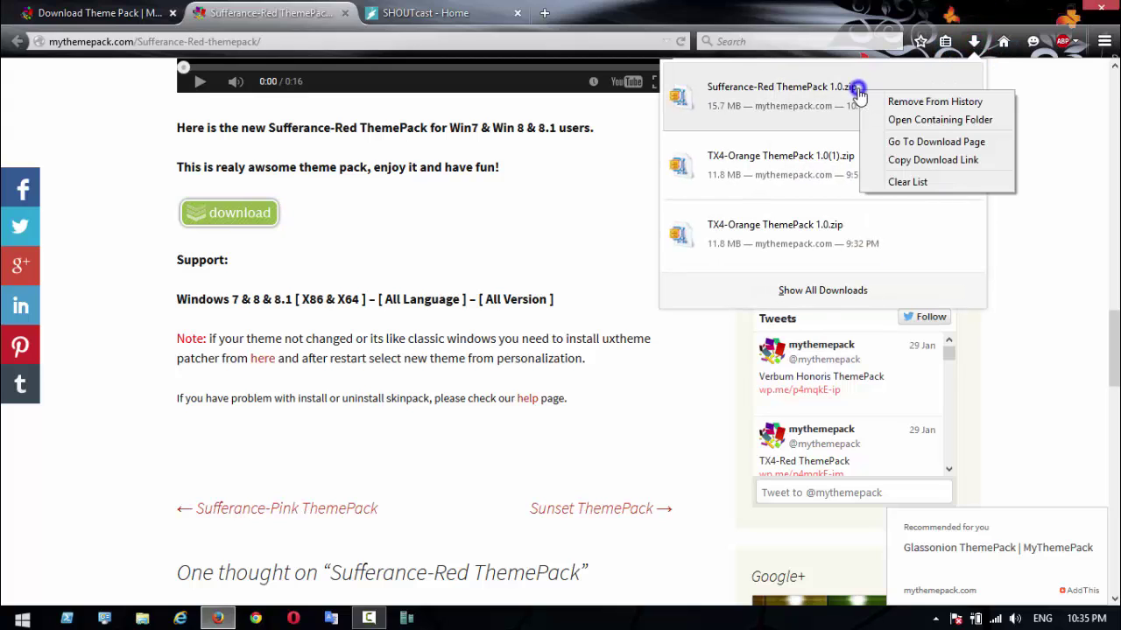
pyautogui.click(918, 121)
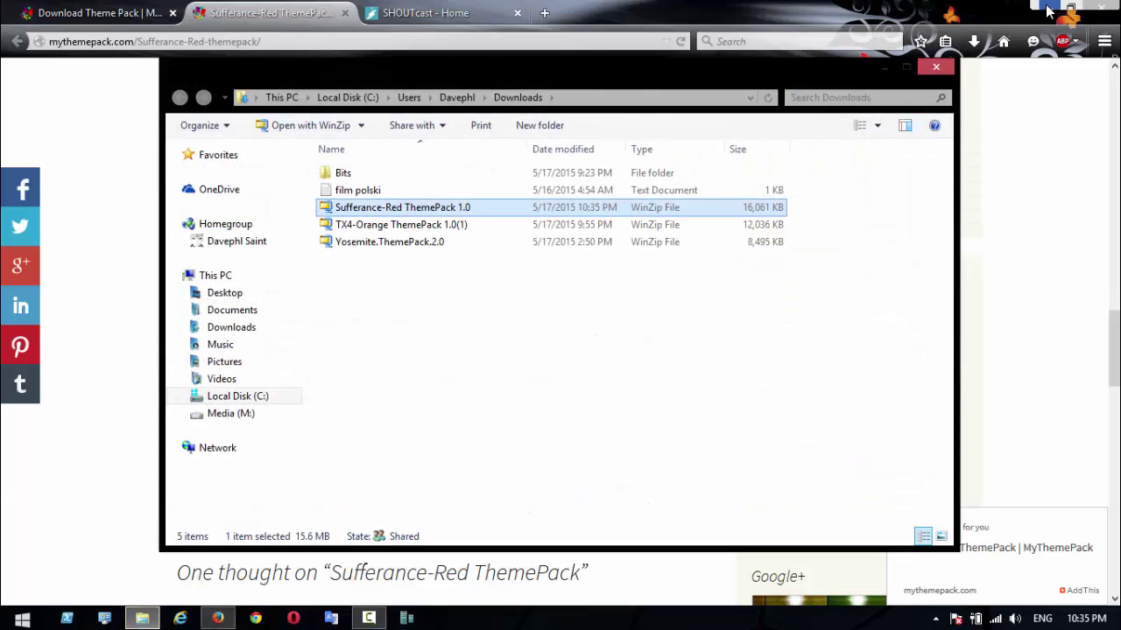
pyautogui.click(1048, 10)
pyautogui.moveTo(621, 80); pyautogui.dragTo(779, 44)
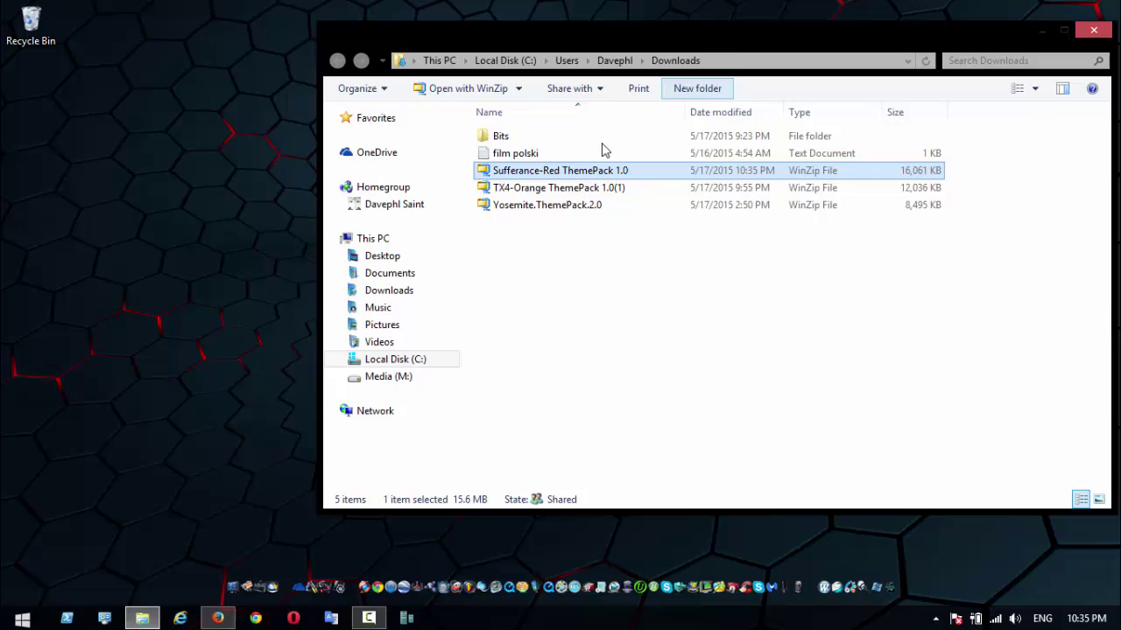
# Step: Extract setup.ex_ and setup.cmd from the Sufferance-Red ThemePack 1.0 archive to the desktop, and close the archive
pyautogui.doubleClick(512, 175)
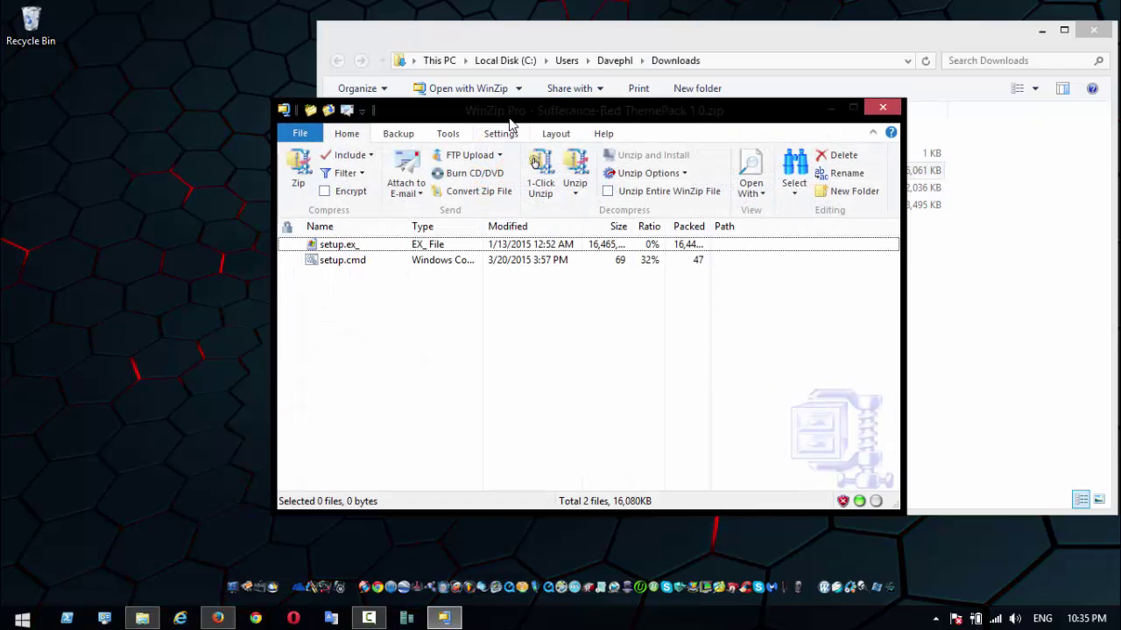
pyautogui.click(1039, 32)
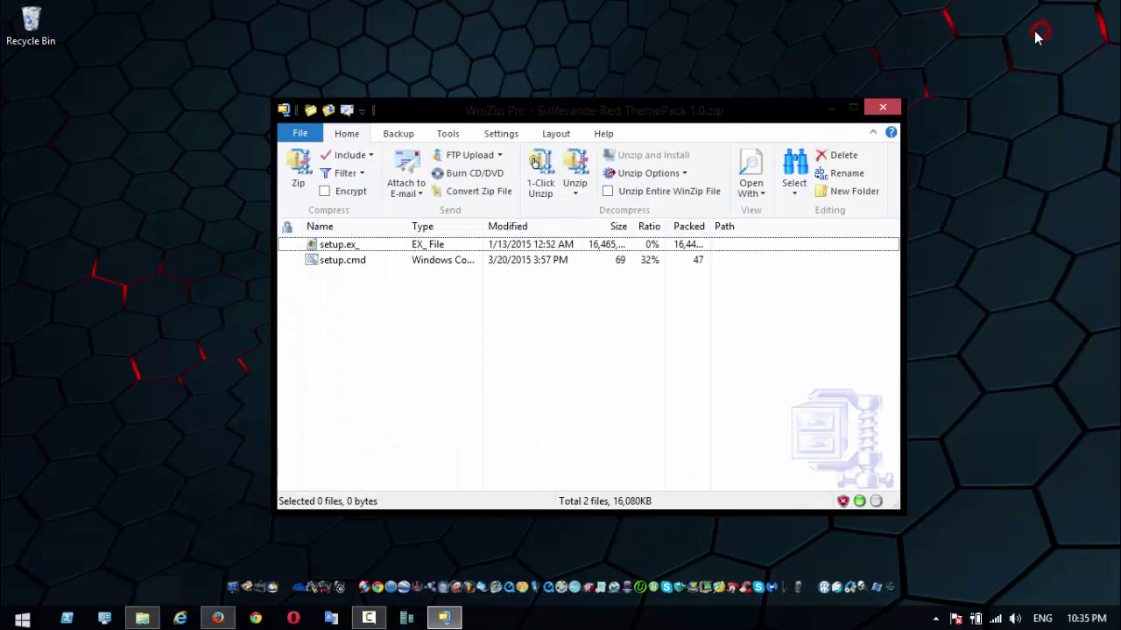
pyautogui.moveTo(342, 278); pyautogui.dragTo(179, 295)
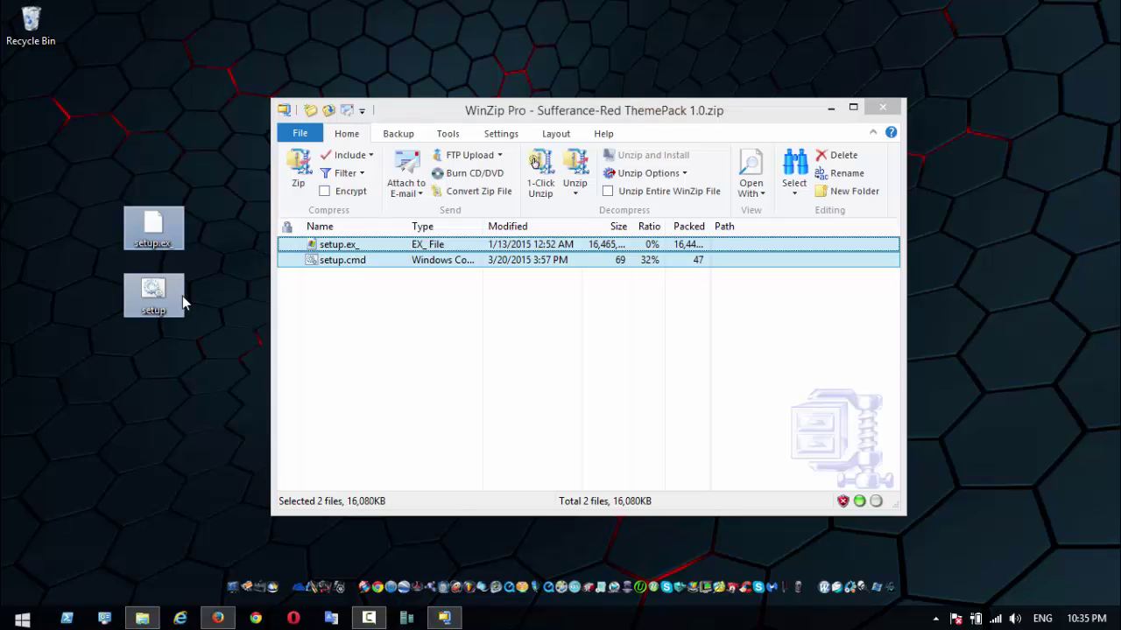
pyautogui.click(882, 107)
# Step: Place setup.ex_ beside the other setup file on the desktop and rename it to setup.exe, accepting the extension change
pyautogui.moveTo(285, 225); pyautogui.dragTo(241, 296)
pyautogui.click(205, 254)
pyautogui.rightClick(238, 297)
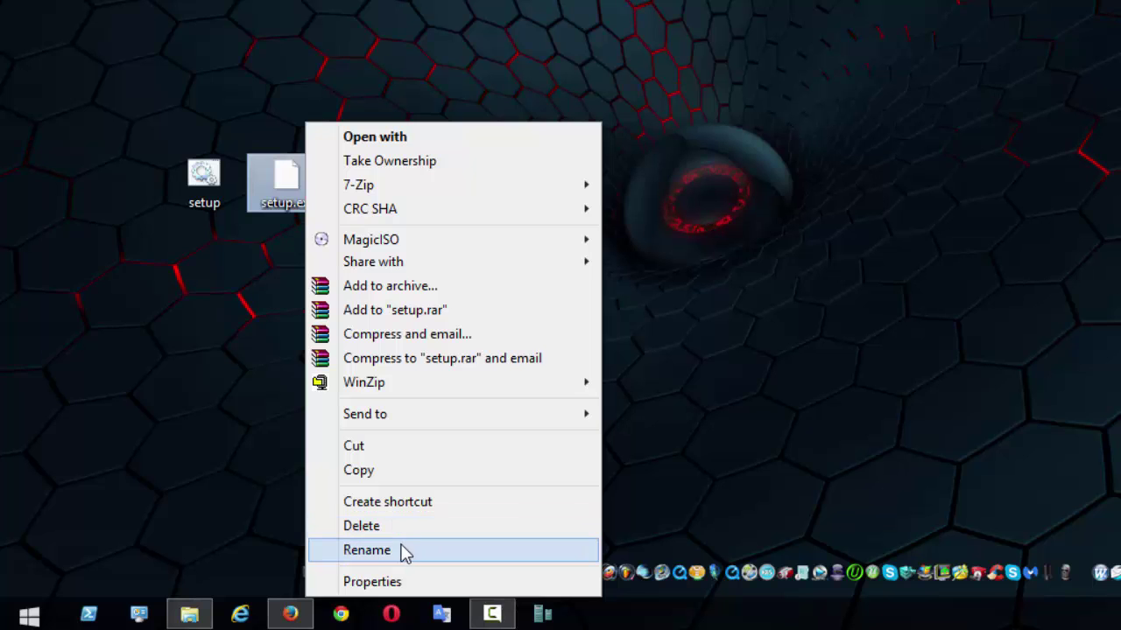
pyautogui.click(397, 551)
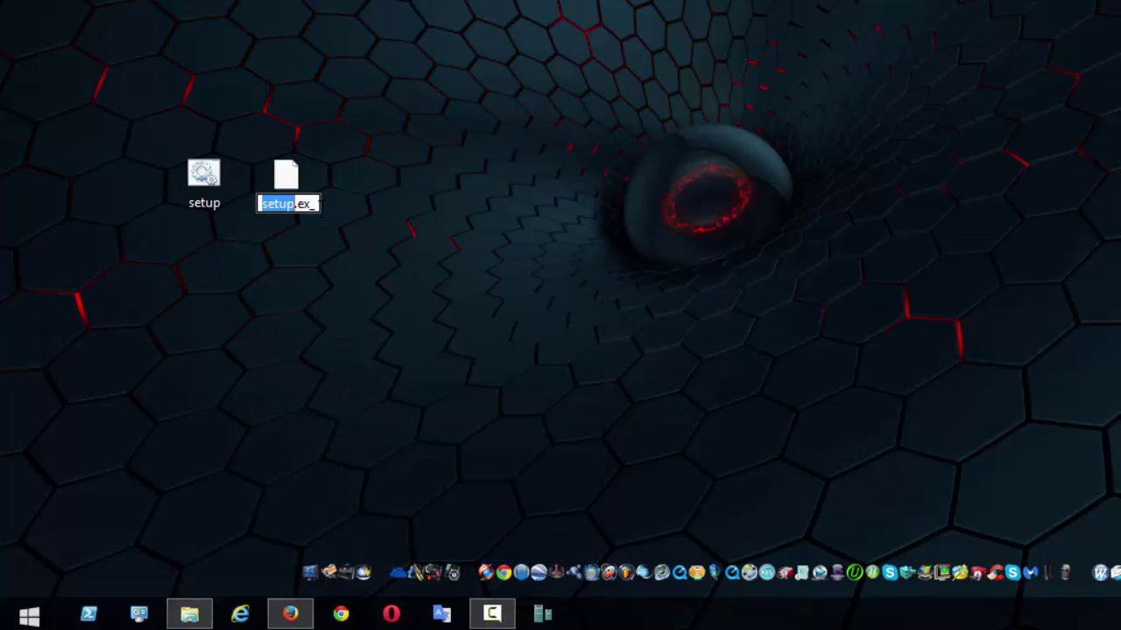
pyautogui.click(314, 202)
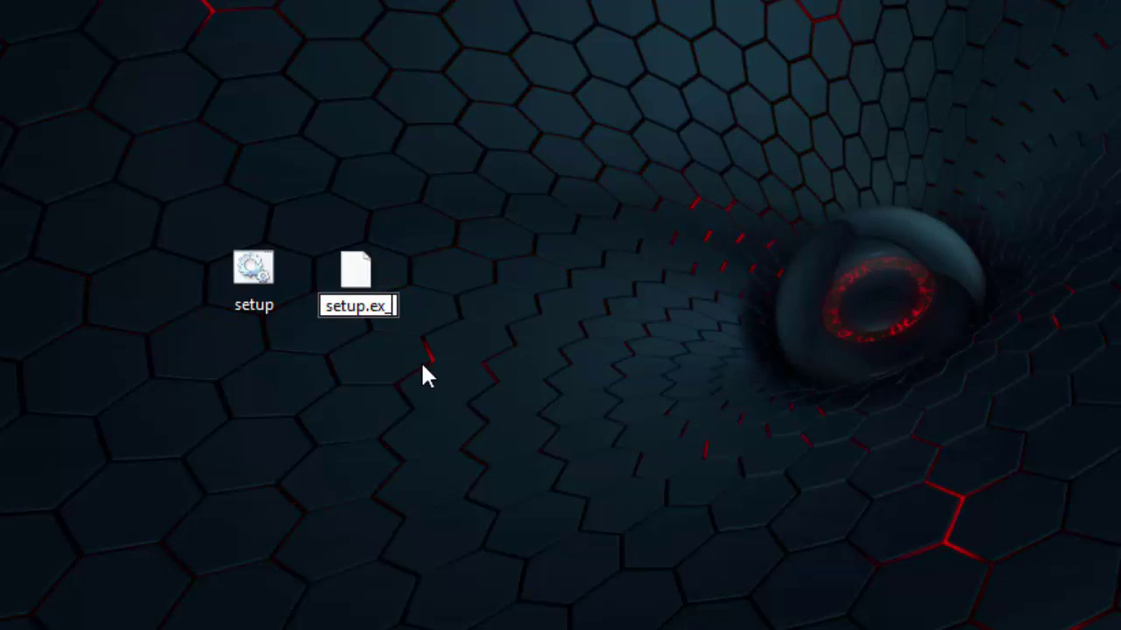
pyautogui.press('BackSpace')
pyautogui.write('e')
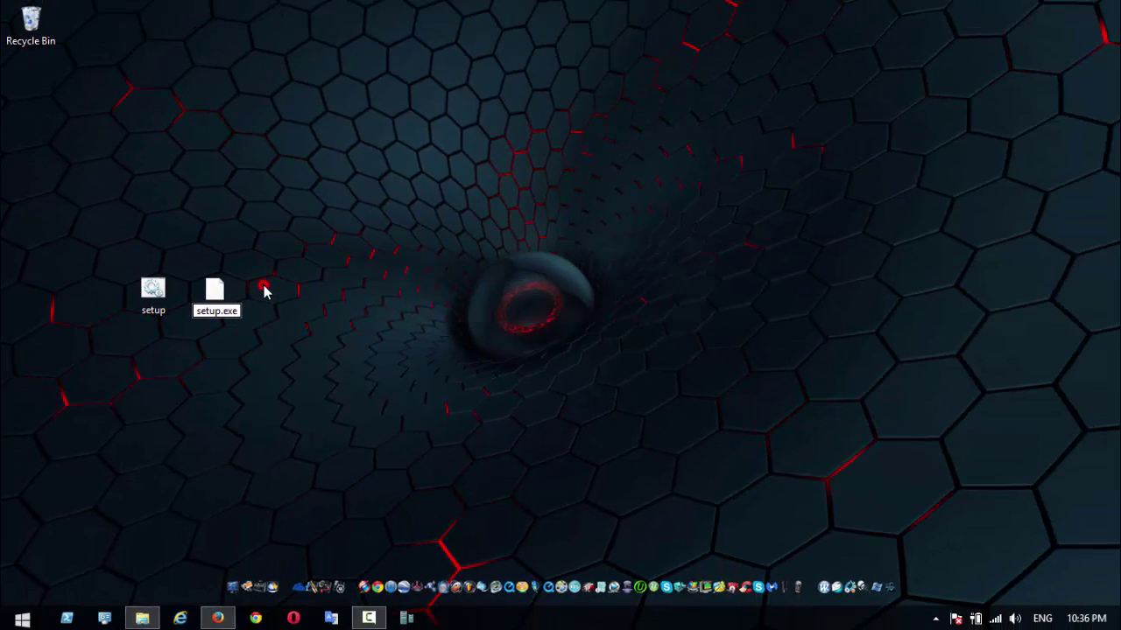
pyautogui.press('Return')
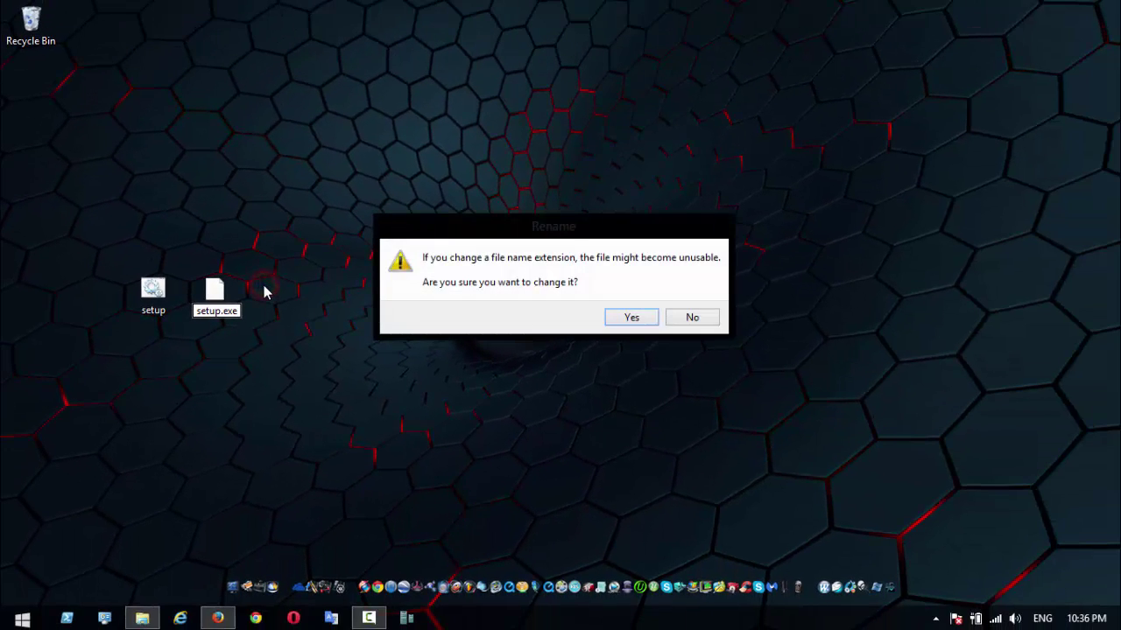
pyautogui.click(634, 317)
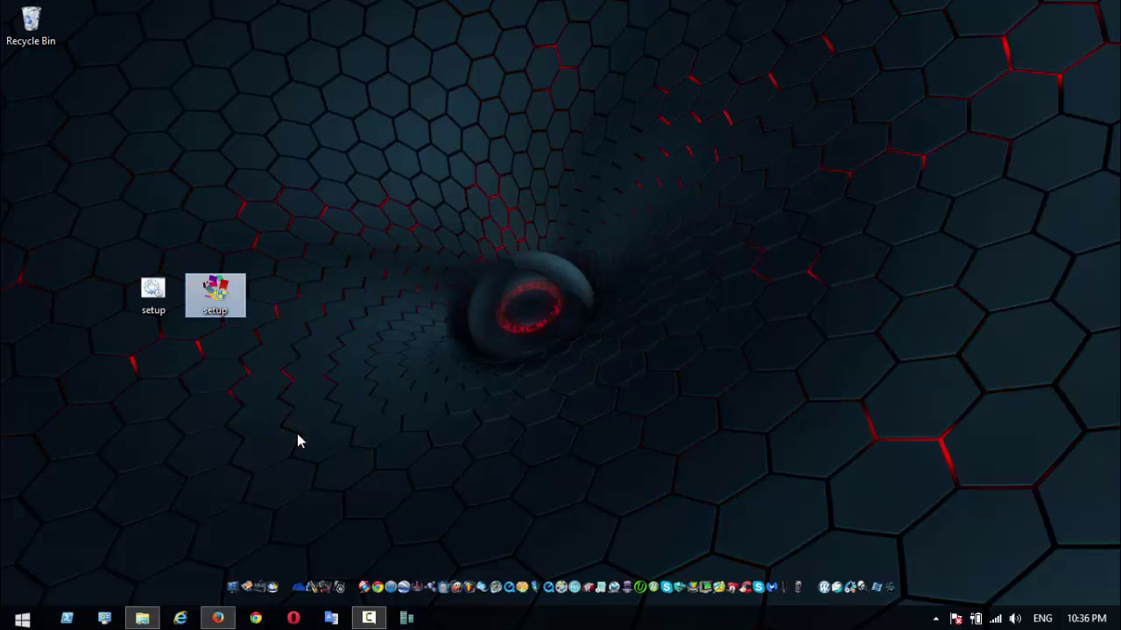
pyautogui.click(245, 342)
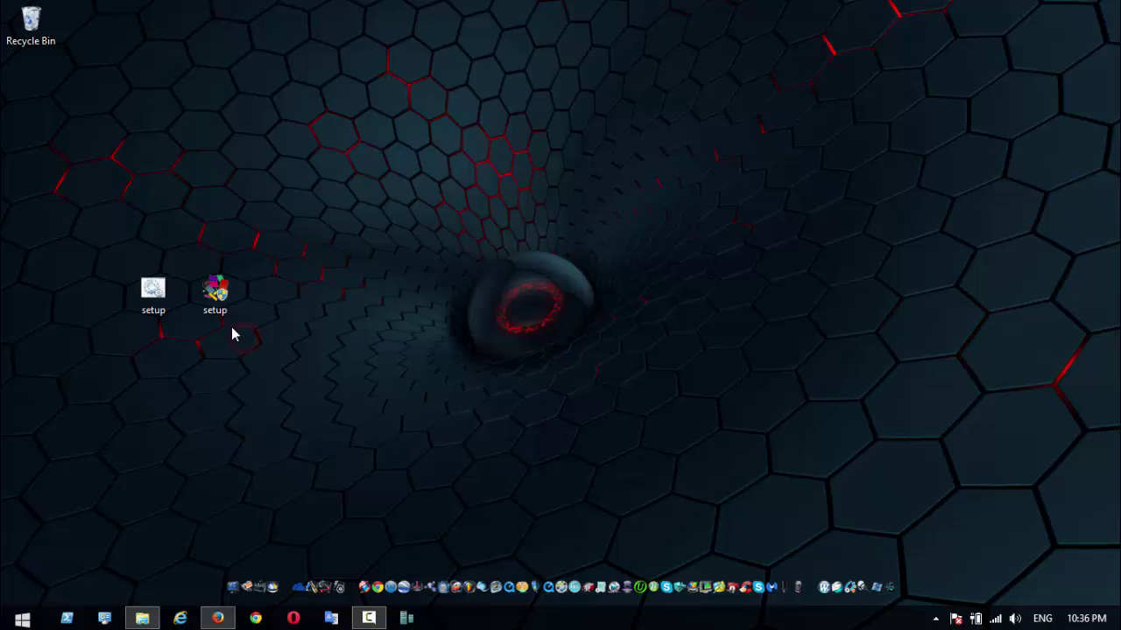
# Step: Run setup.exe as administrator and accept the license agreement in the Sufferance-Red ThemePack 1.0 installer
pyautogui.click(215, 299)
pyautogui.rightClick(215, 299)
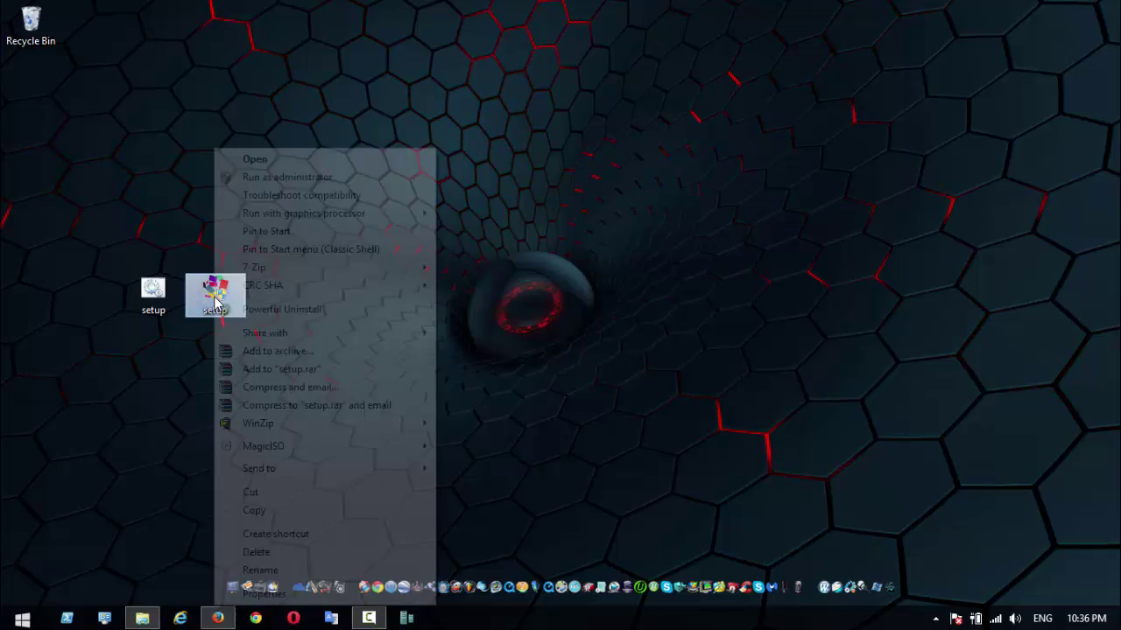
pyautogui.click(286, 179)
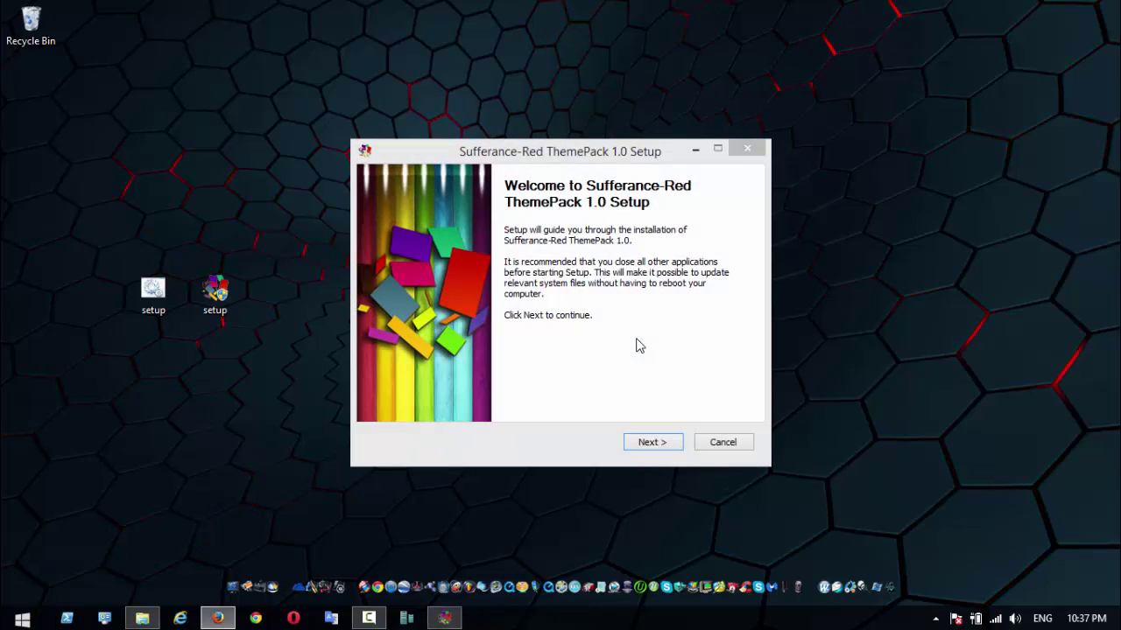
pyautogui.click(652, 443)
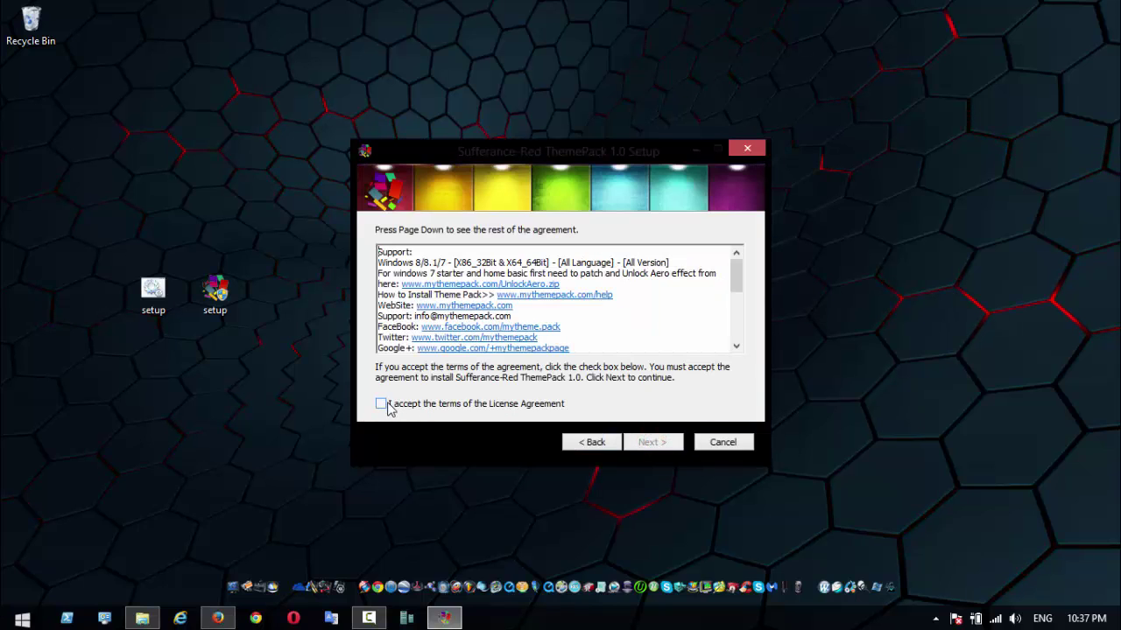
pyautogui.click(382, 404)
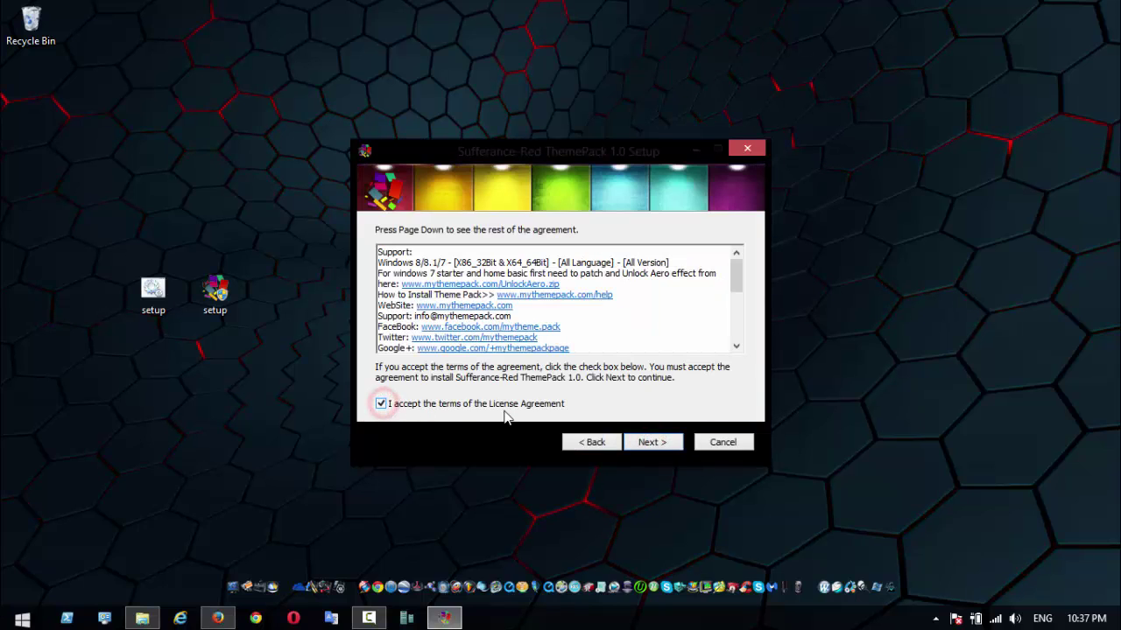
pyautogui.click(654, 443)
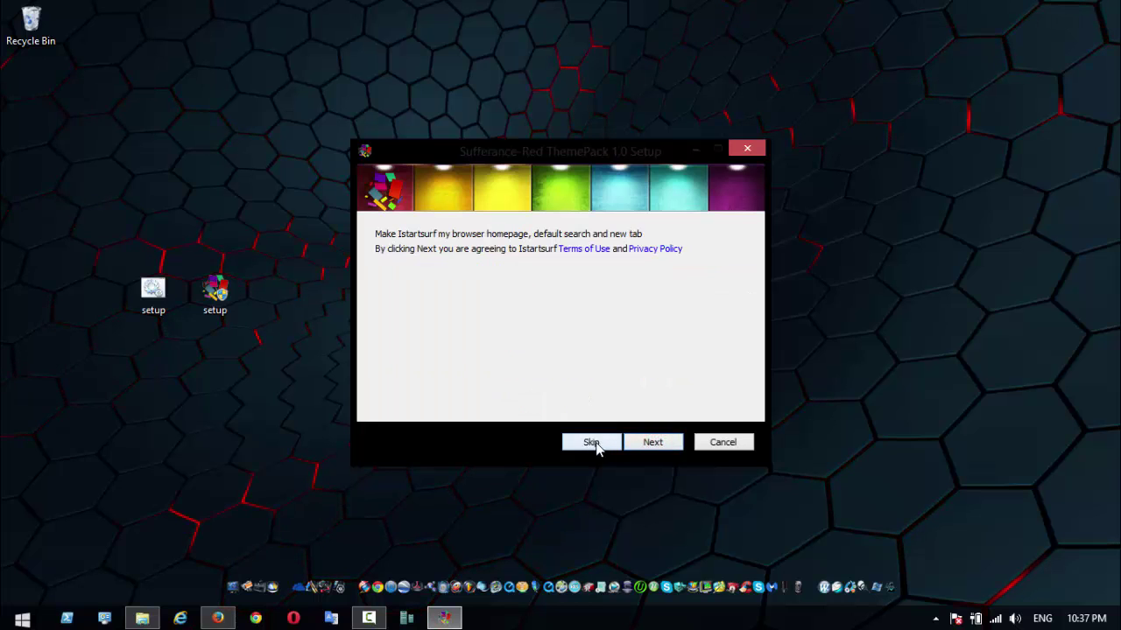
# Step: Refuse all bundled offers in the installer: Istartsurf, Sweet-page, Swift Record, YouTube Accelerator, Apps Hat and Genieo
pyautogui.click(592, 444)
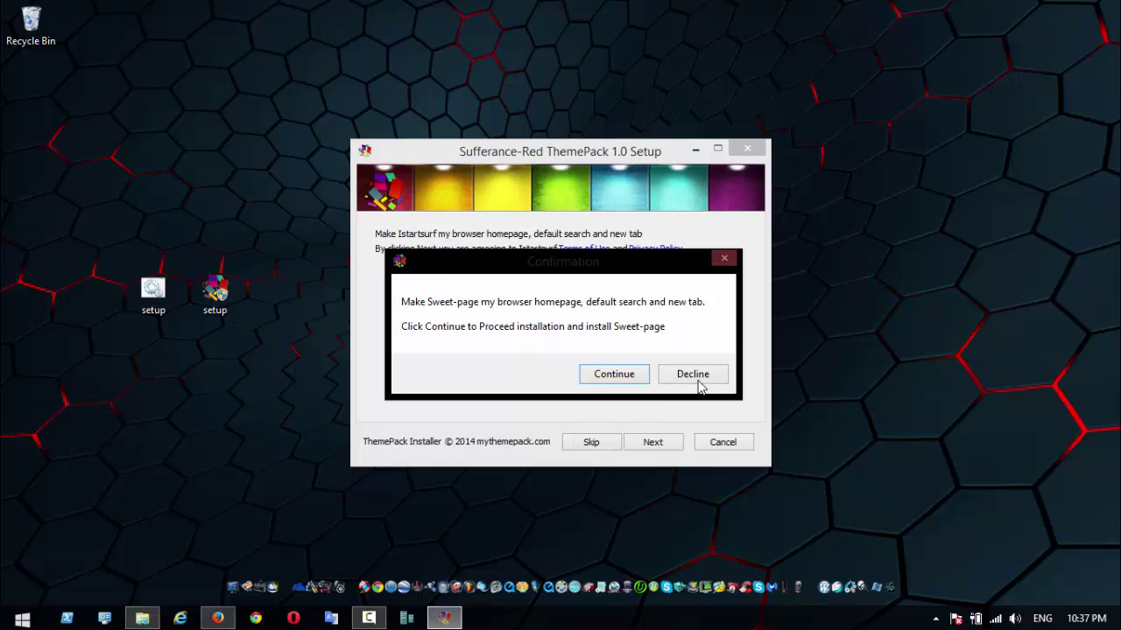
pyautogui.click(695, 378)
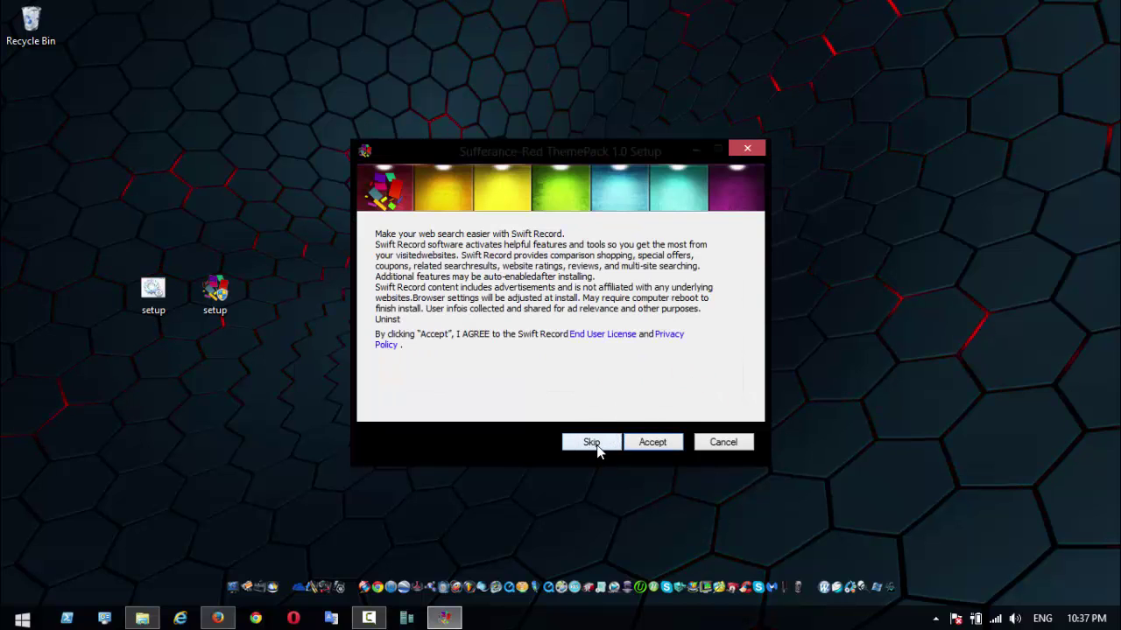
pyautogui.click(591, 445)
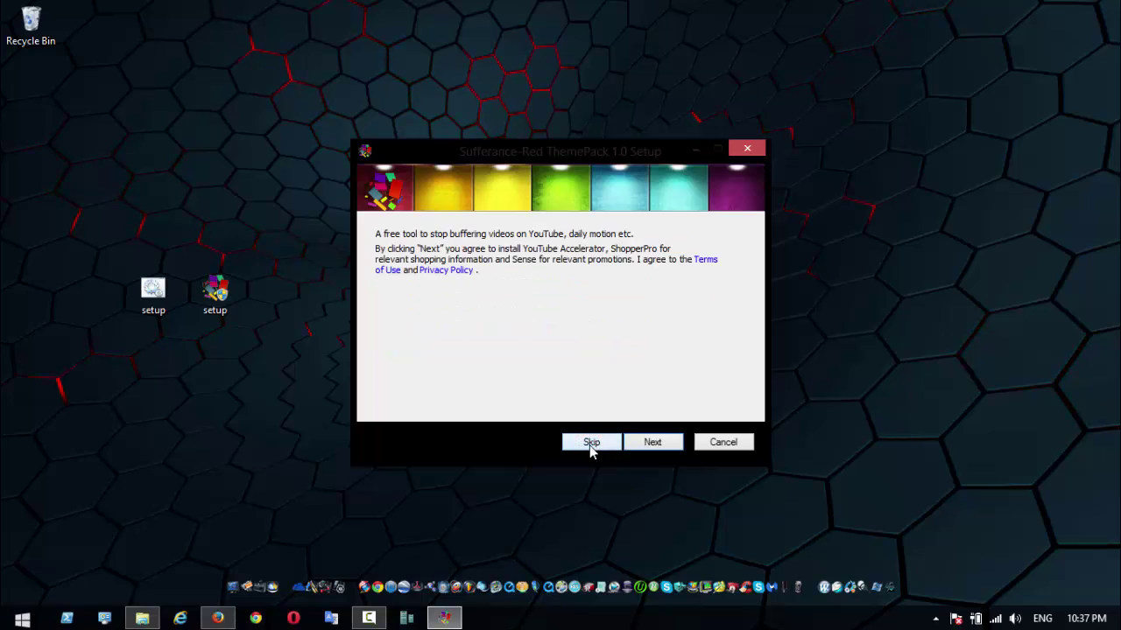
pyautogui.click(592, 445)
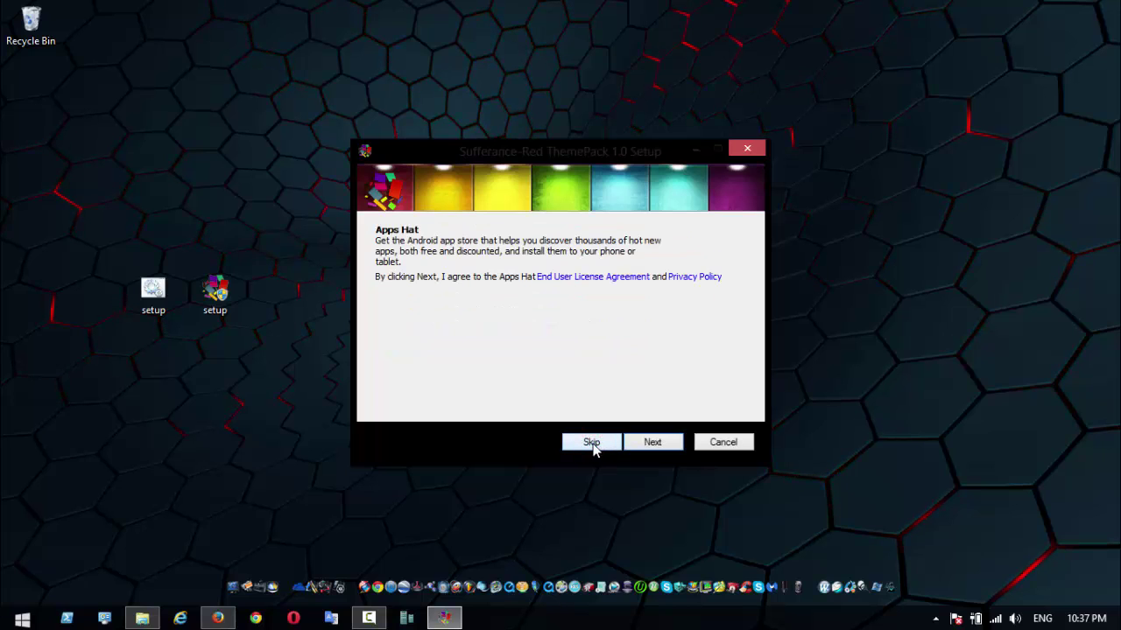
pyautogui.click(592, 445)
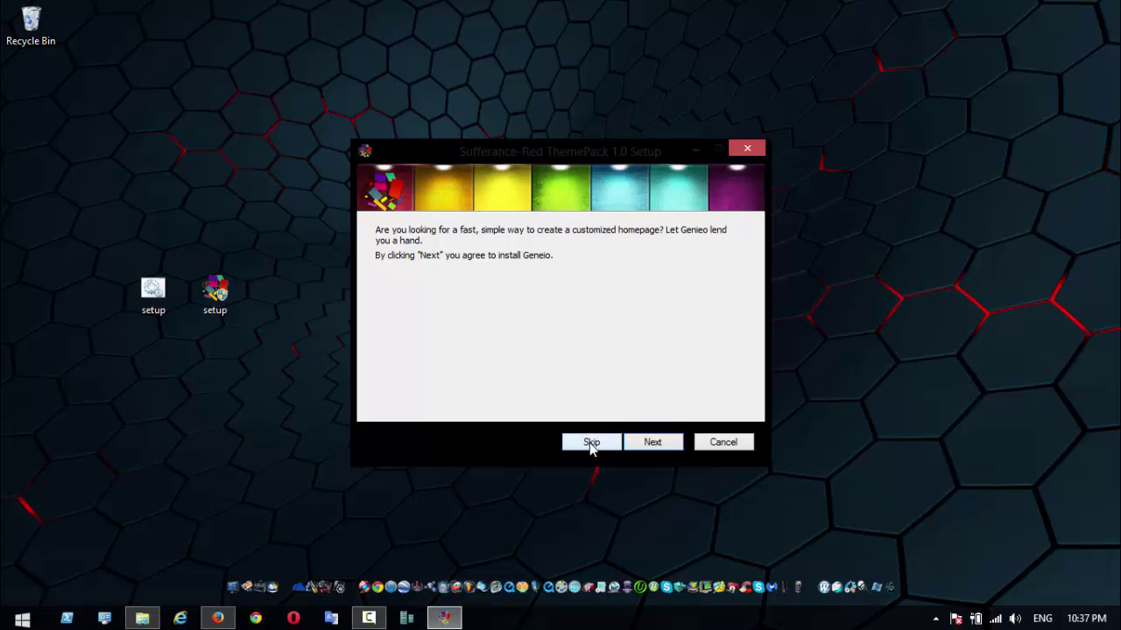
pyautogui.click(592, 443)
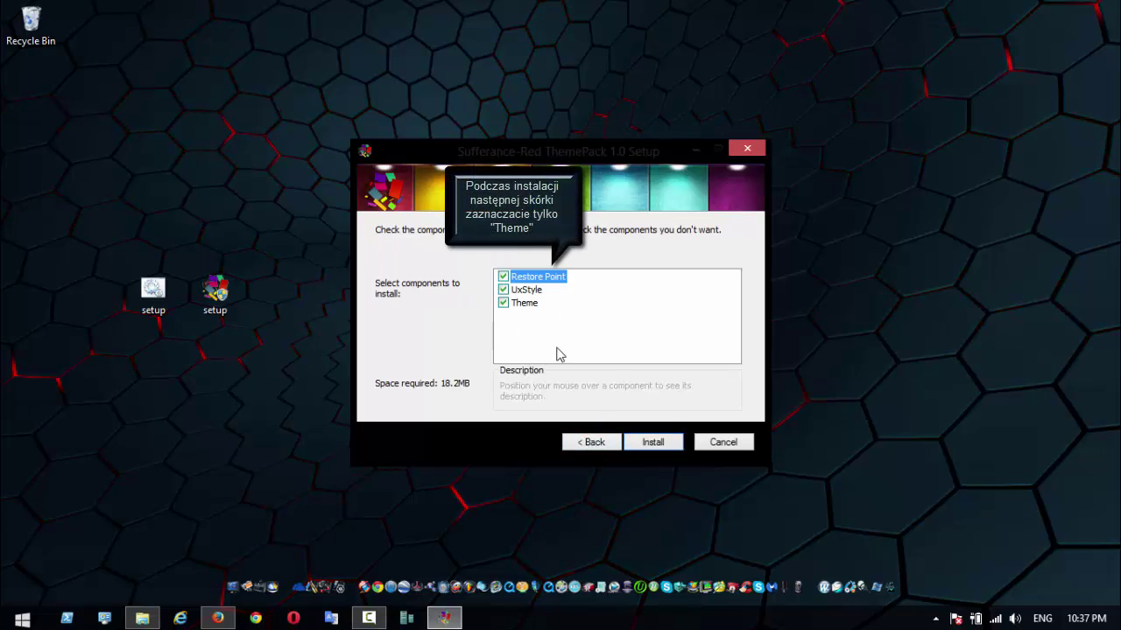
# Step: Install the Restore Point, UxStyle and Theme components and finish the Sufferance-Red ThemePack 1.0 setup
pyautogui.click(654, 443)
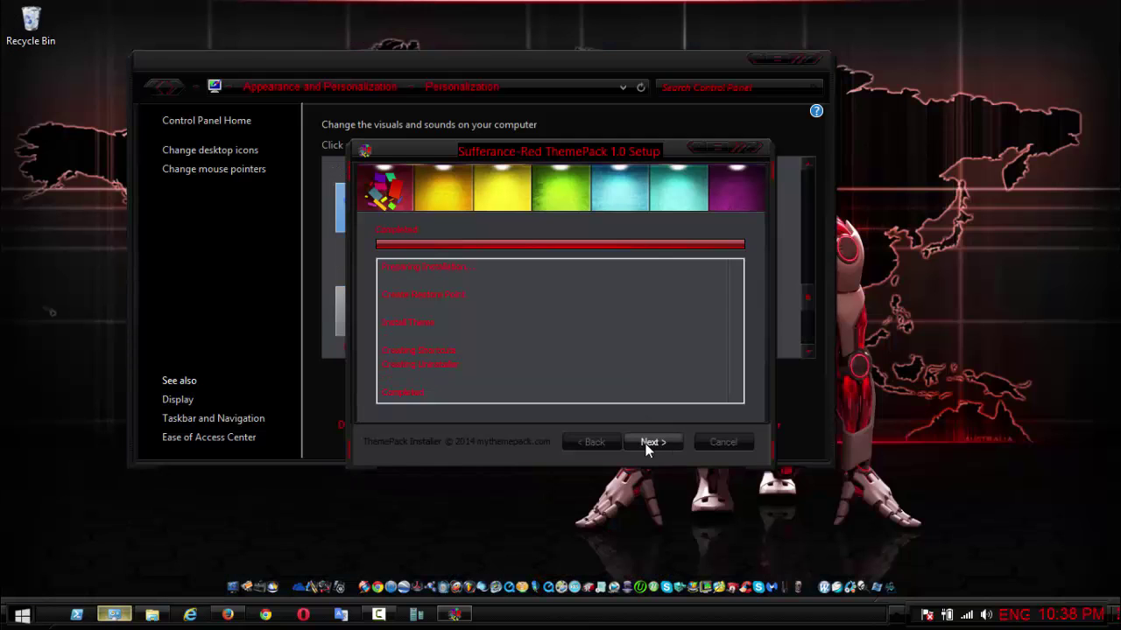
pyautogui.click(649, 442)
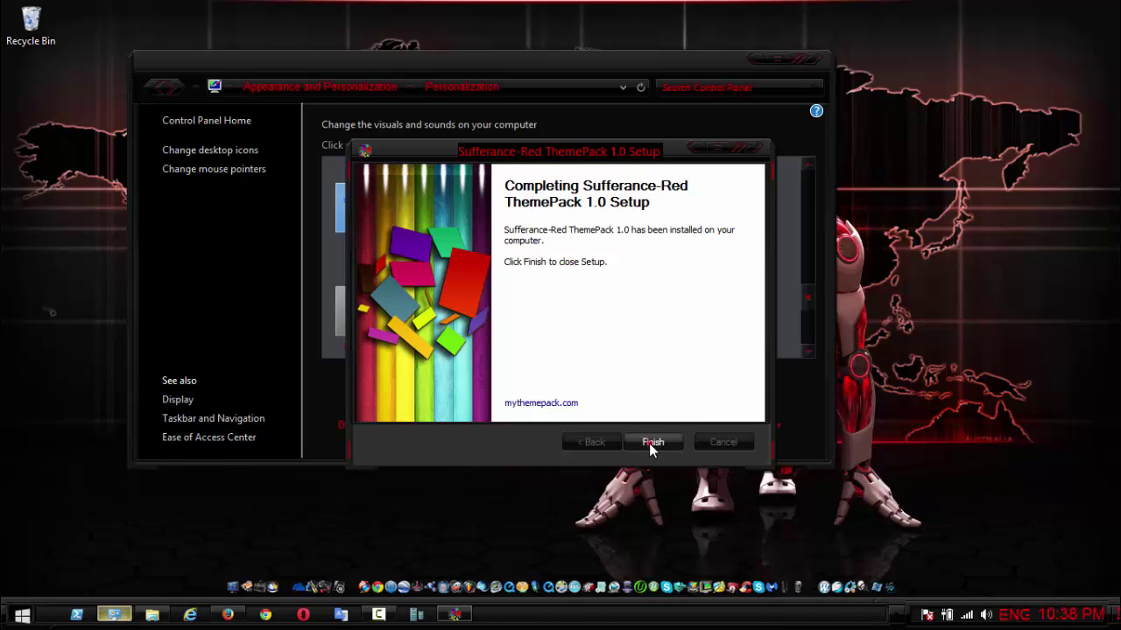
pyautogui.click(650, 443)
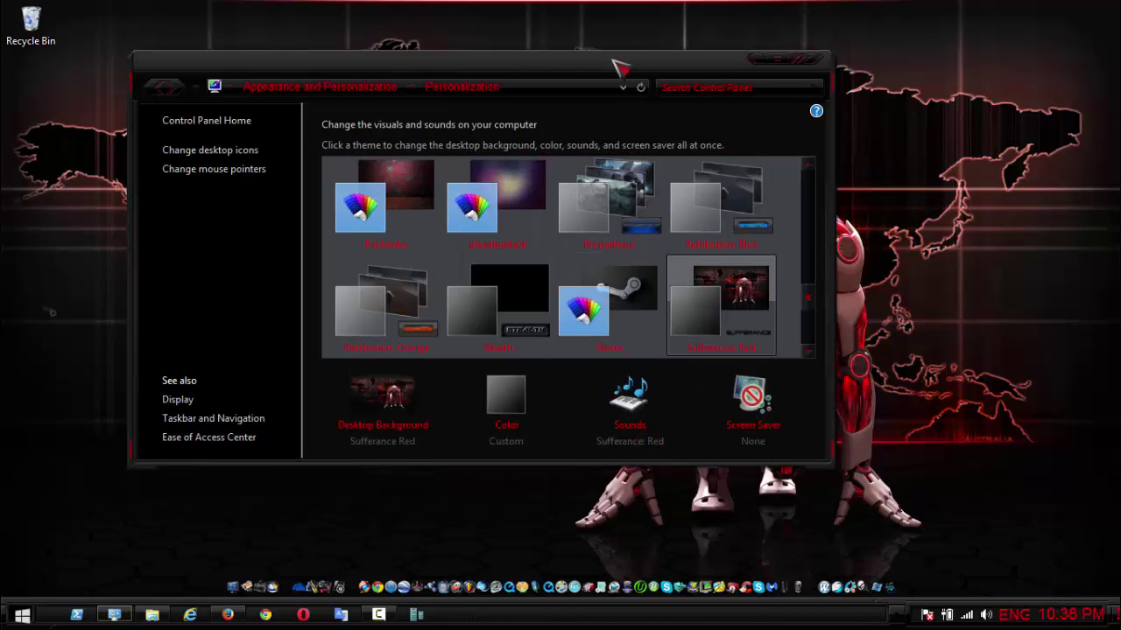
# Step: Look through the installed themes in Personalization, including Sufferance: Red and My Themes, reopening the window from the desktop, and close it
pyautogui.moveTo(618, 66); pyautogui.dragTo(686, 50)
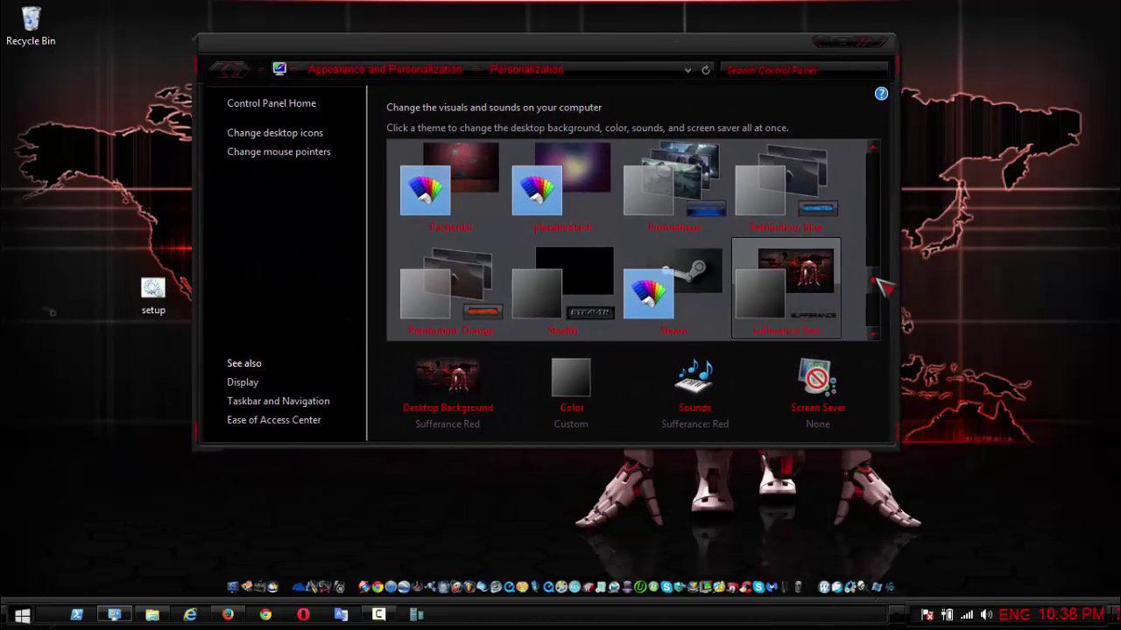
pyautogui.moveTo(878, 285)
pyautogui.mouseDown()
pyautogui.moveTo(874, 239)
pyautogui.moveTo(874, 297)
pyautogui.mouseUp()
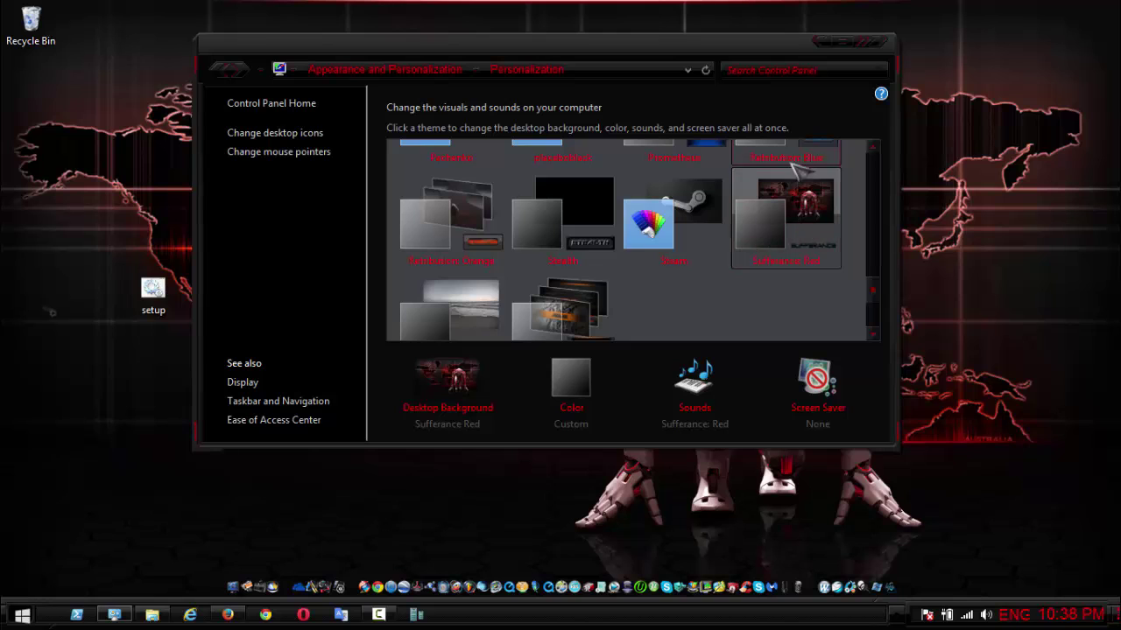
pyautogui.click(878, 43)
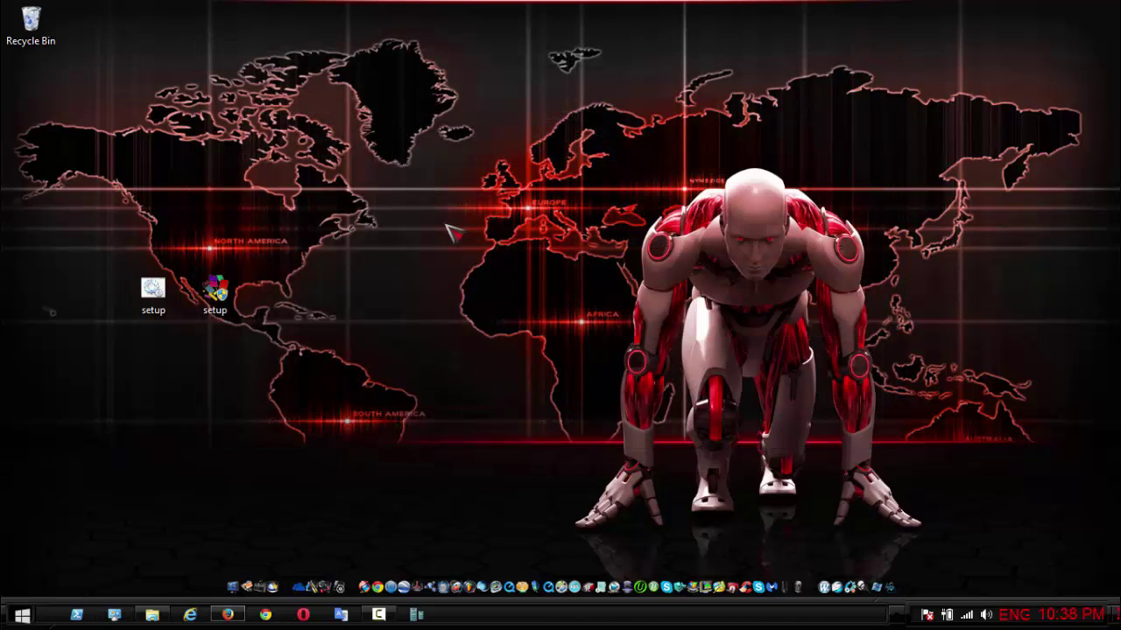
pyautogui.rightClick(447, 227)
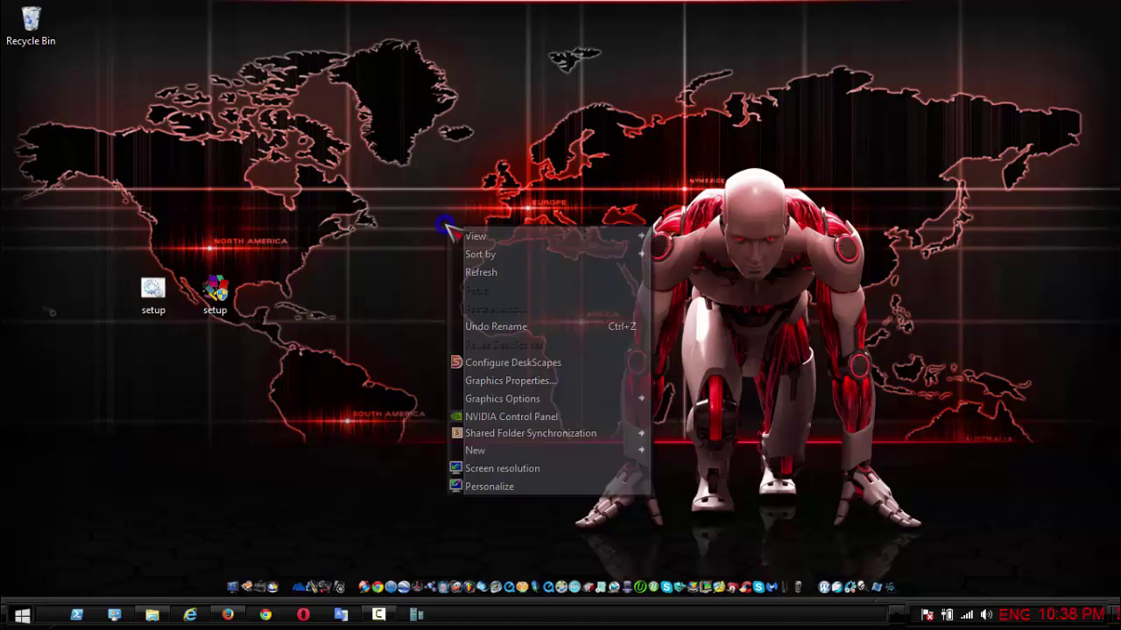
pyautogui.click(490, 487)
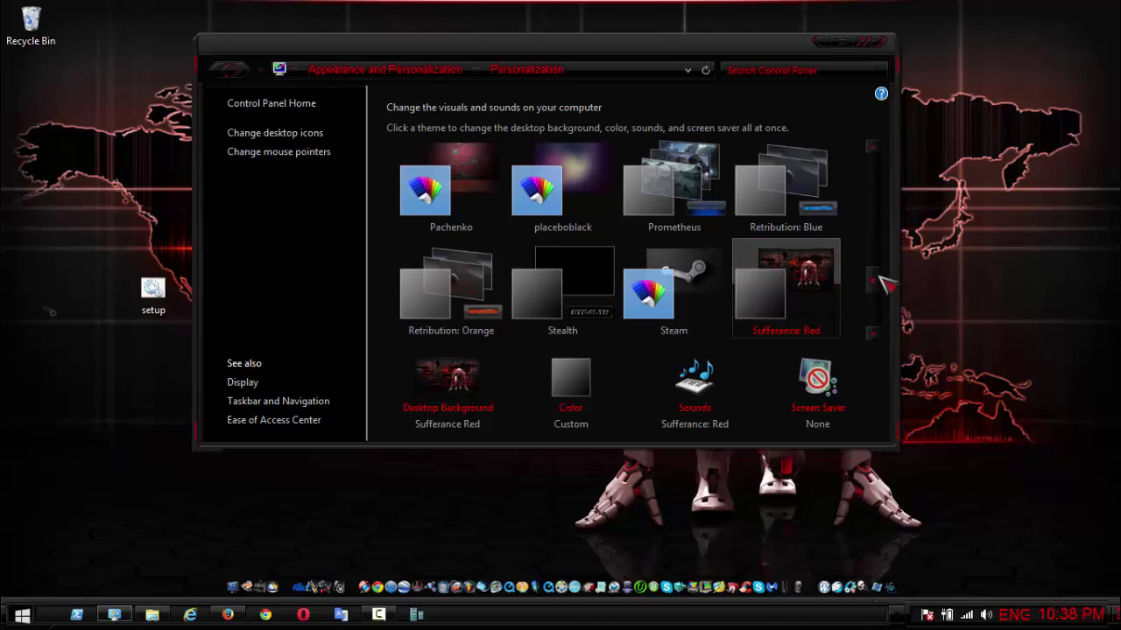
pyautogui.scroll(10, 879, 276)
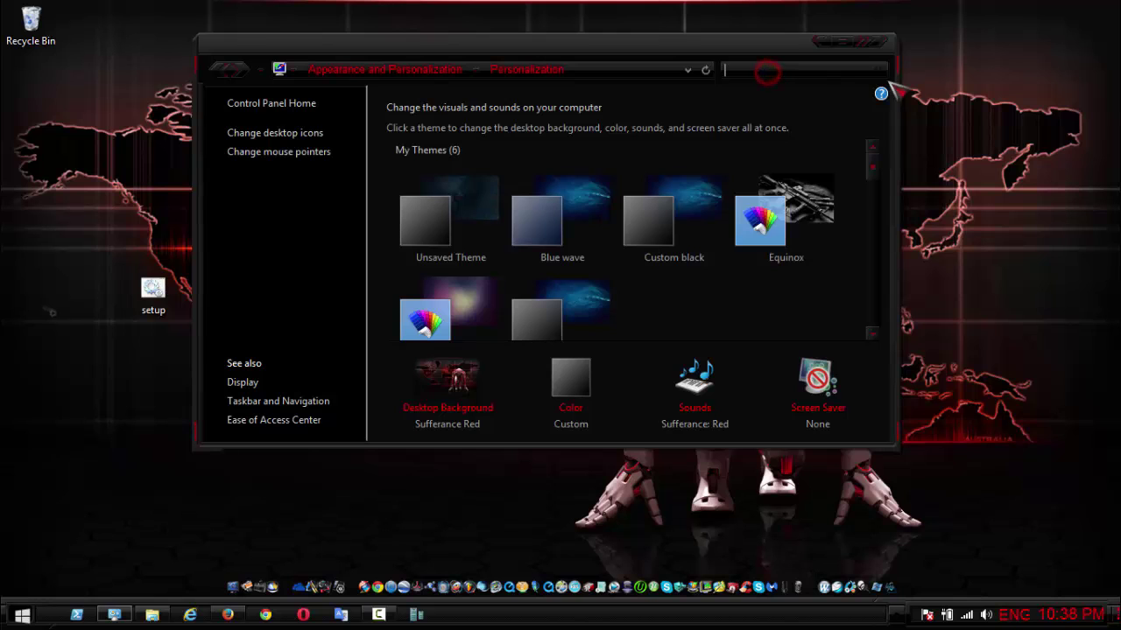
pyautogui.click(884, 42)
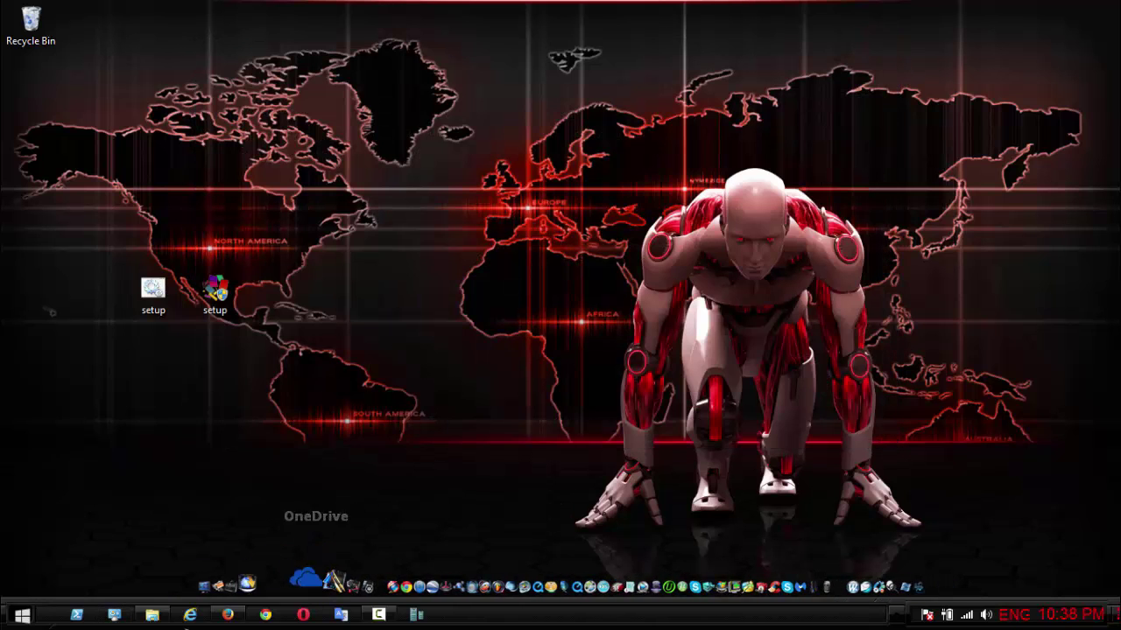
# Step: View the Start menu and the Start screen under the new theme, and return to the desktop
pyautogui.click(23, 615)
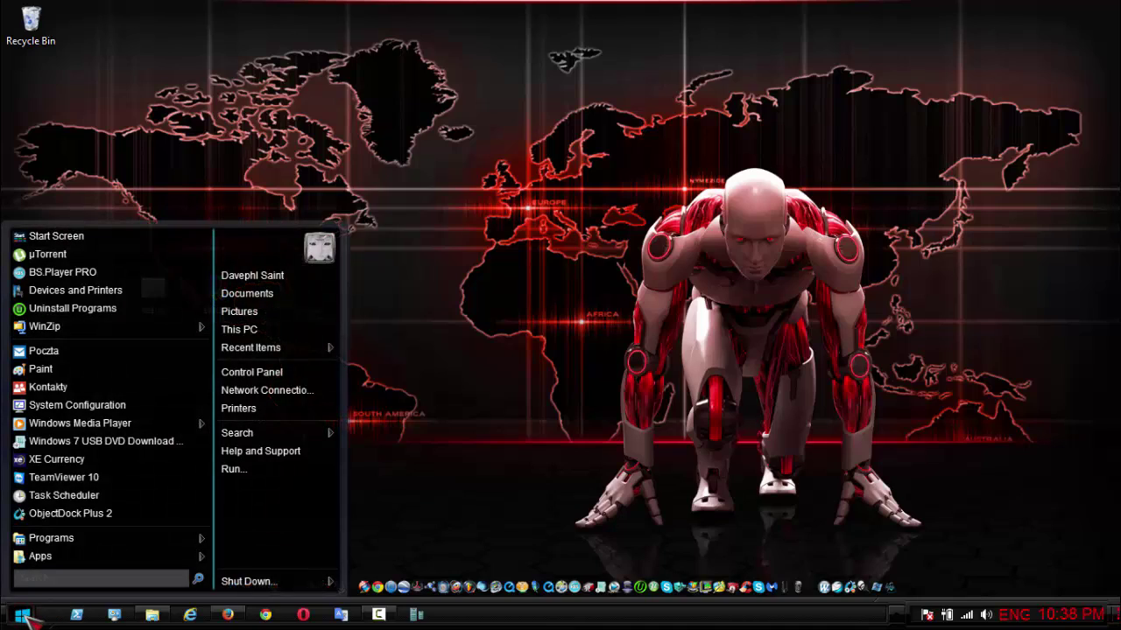
pyautogui.click(23, 615)
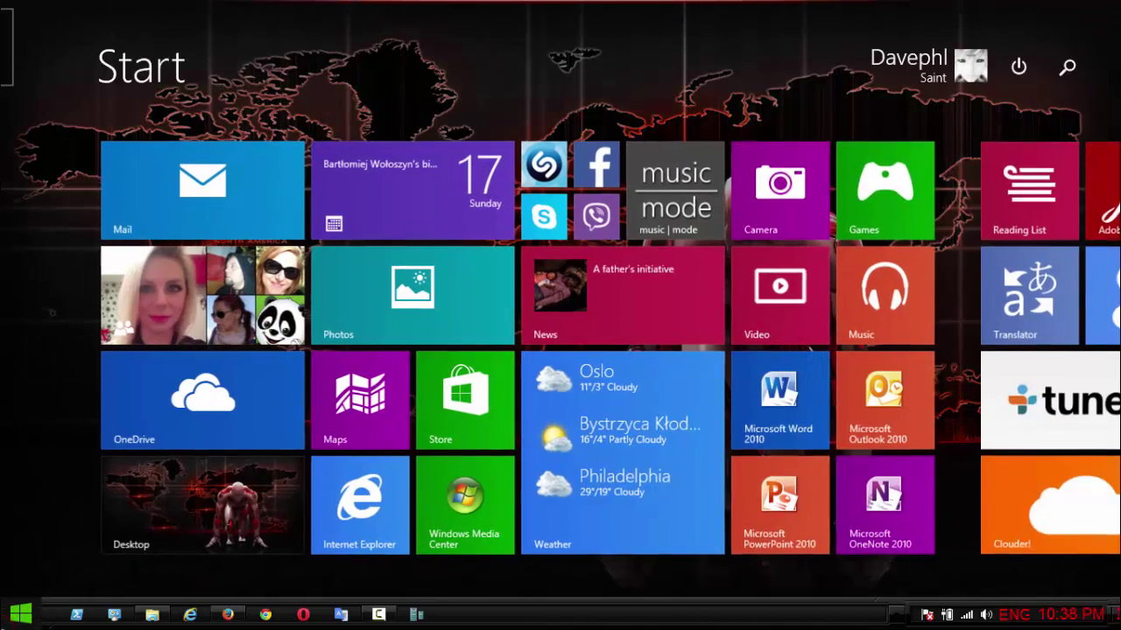
pyautogui.press('super')
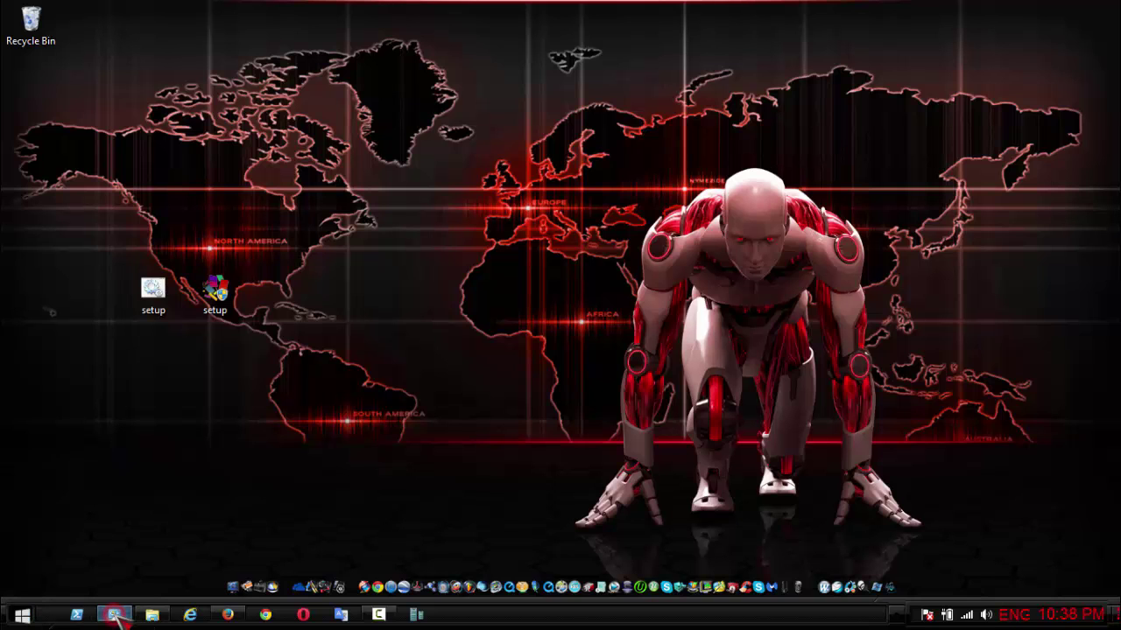
# Step: Open Control Panel in a taller window, view the System page under System and Security, and close it
pyautogui.click(114, 616)
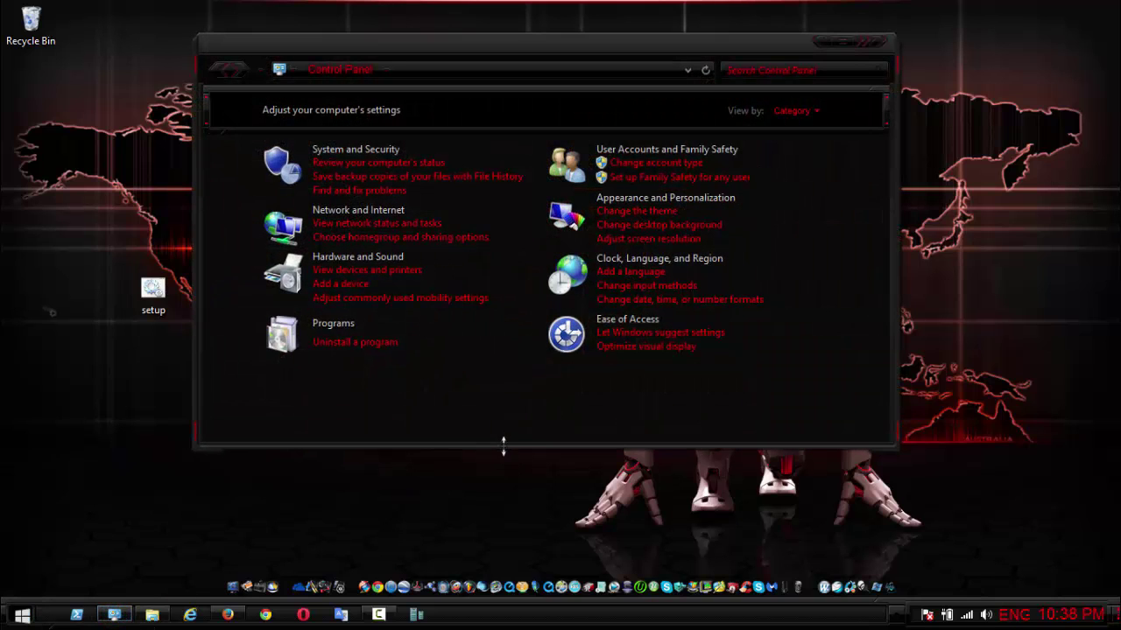
pyautogui.moveTo(503, 446); pyautogui.dragTo(510, 502)
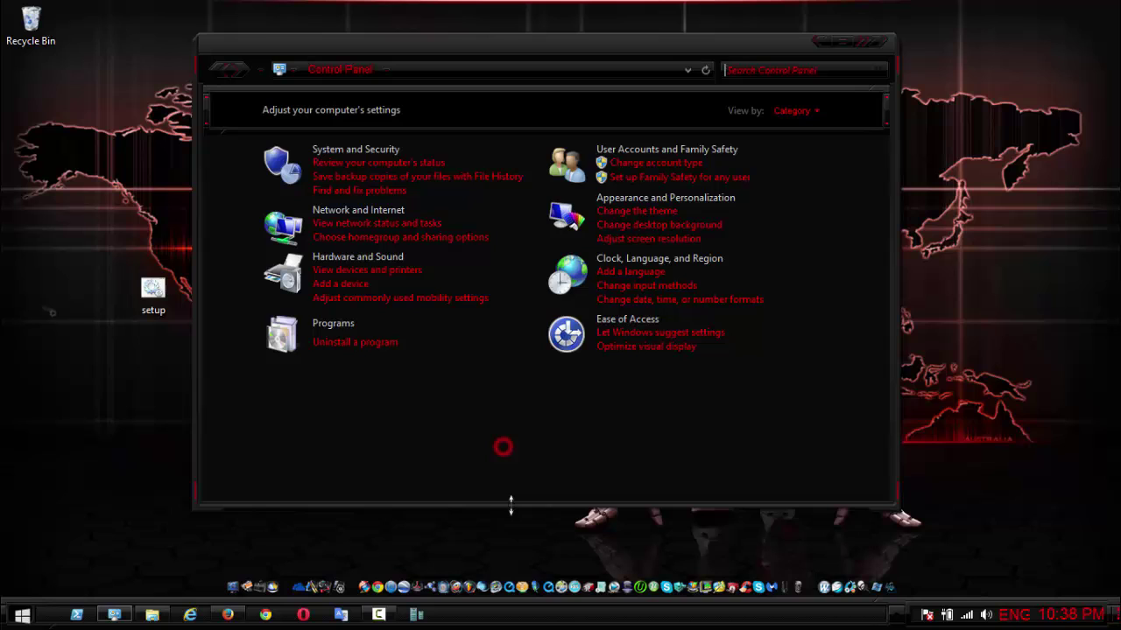
pyautogui.click(367, 154)
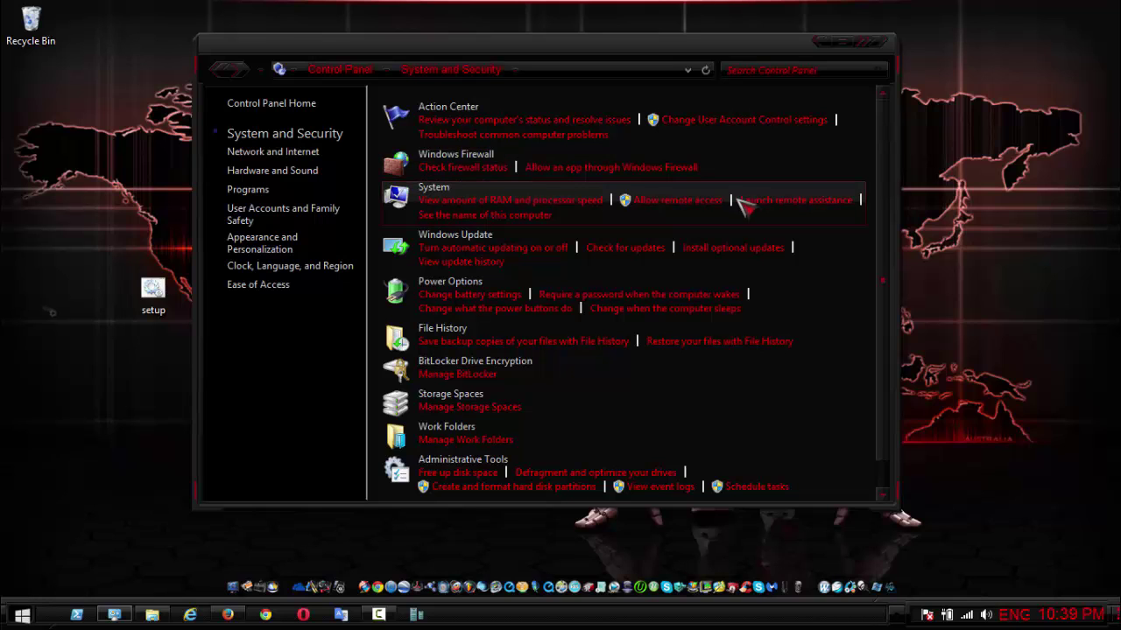
pyautogui.click(429, 189)
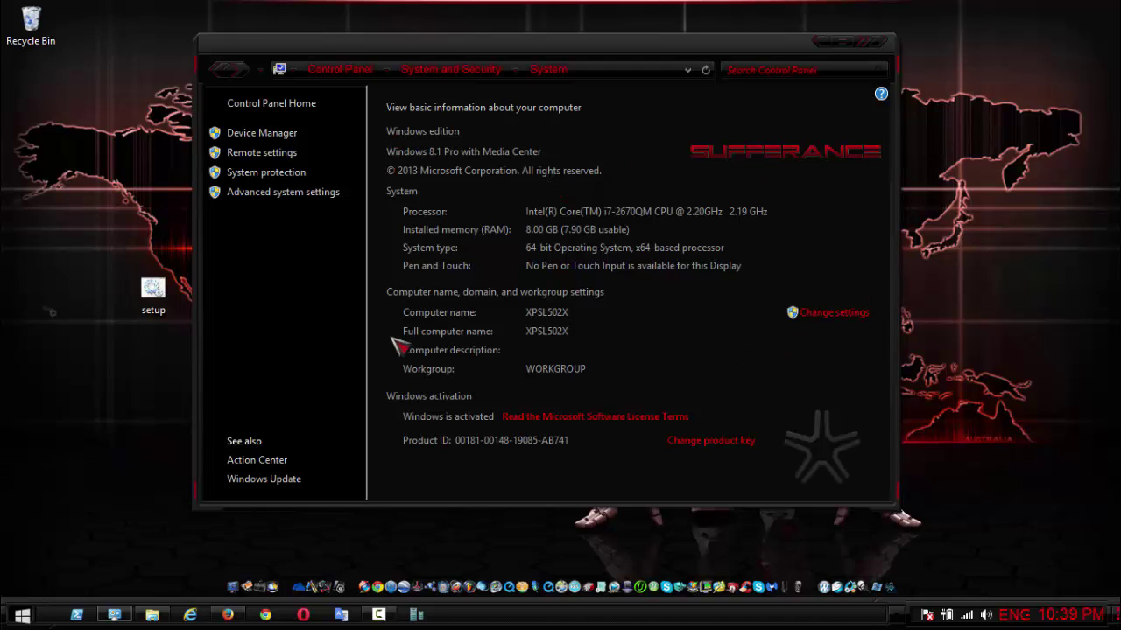
pyautogui.rightClick(18, 616)
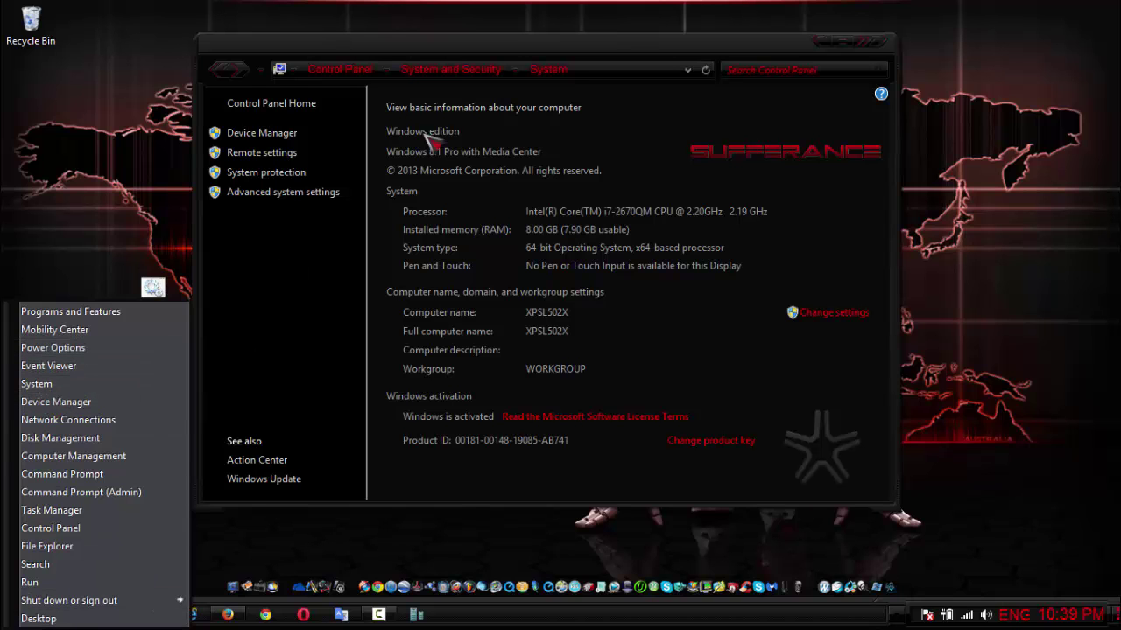
pyautogui.click(880, 46)
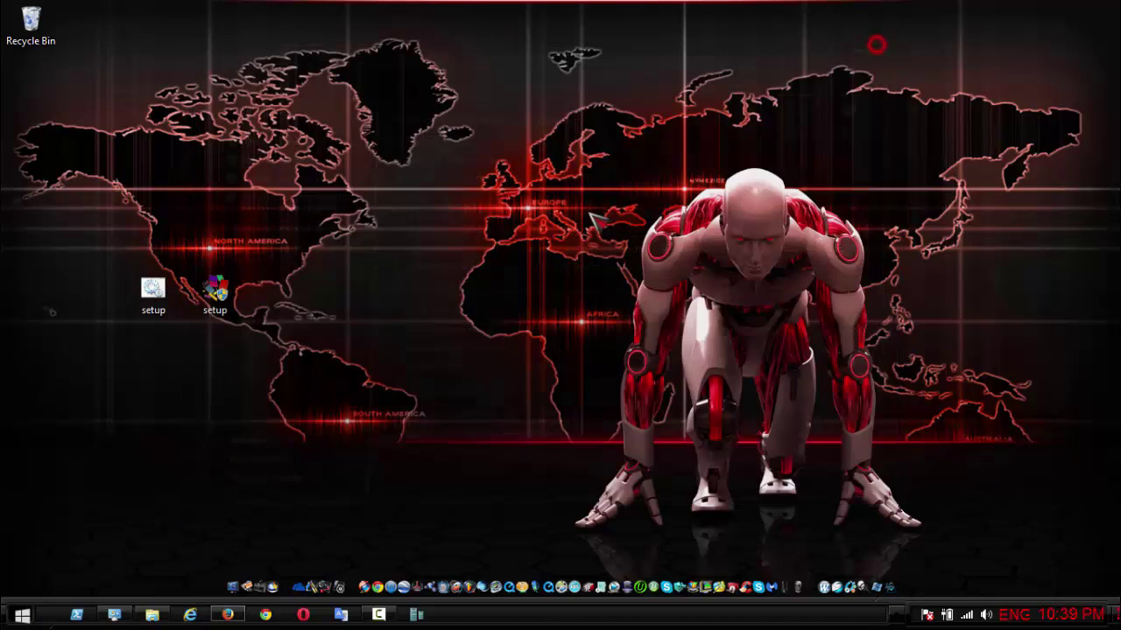
# Step: Open Task Manager, enlarge its window, and view the CPU and Memory performance graphs
pyautogui.rightClick(18, 616)
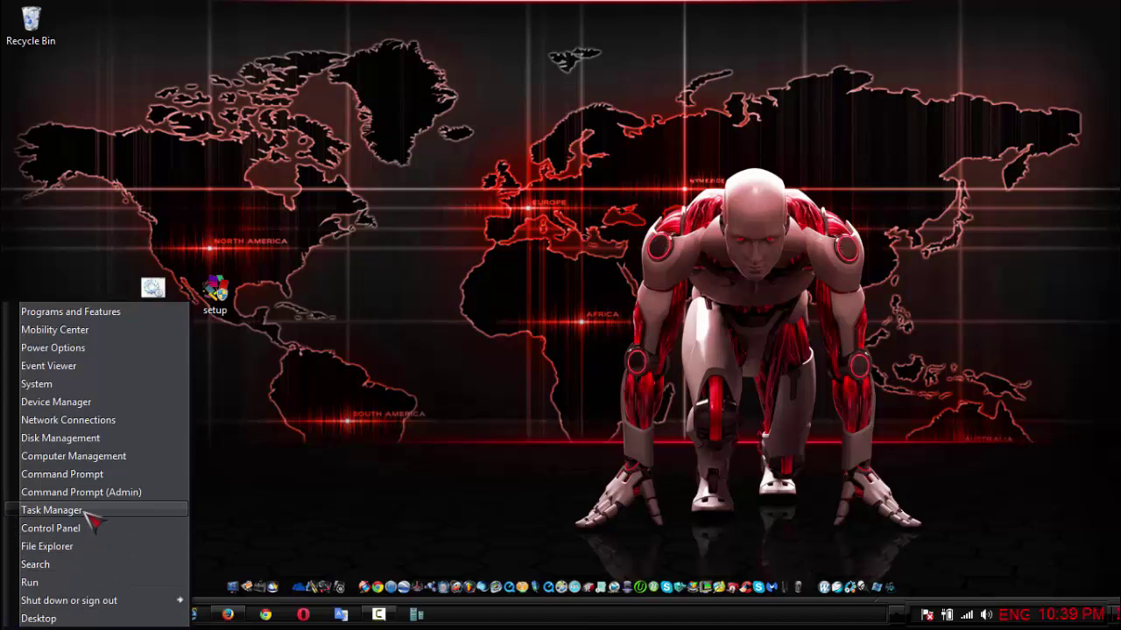
pyautogui.click(53, 509)
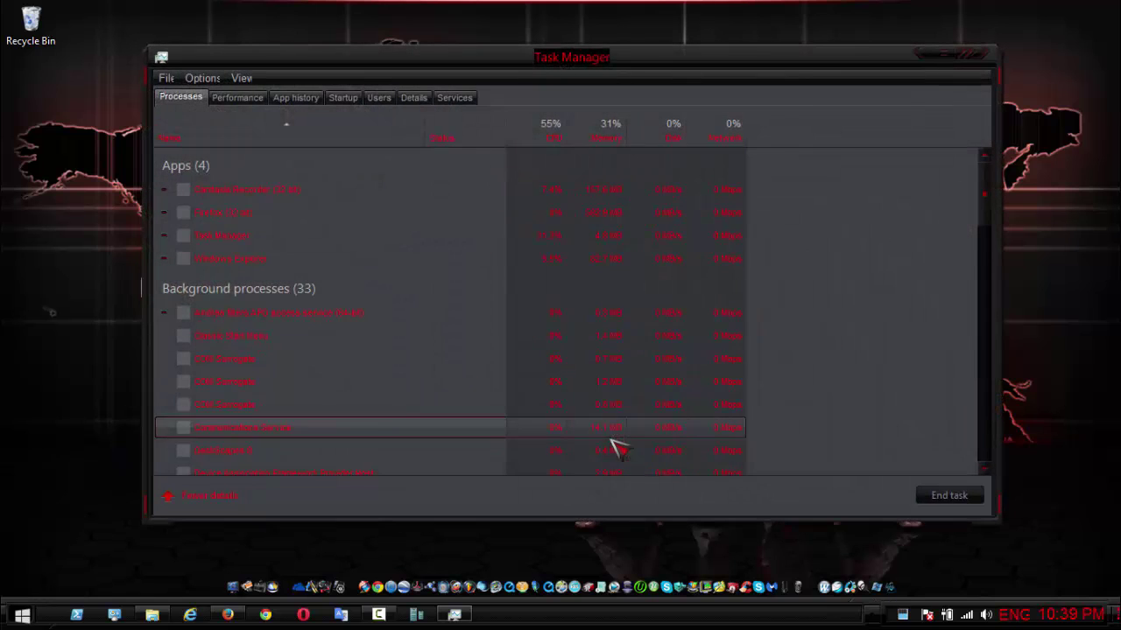
pyautogui.moveTo(671, 62); pyautogui.dragTo(707, 64)
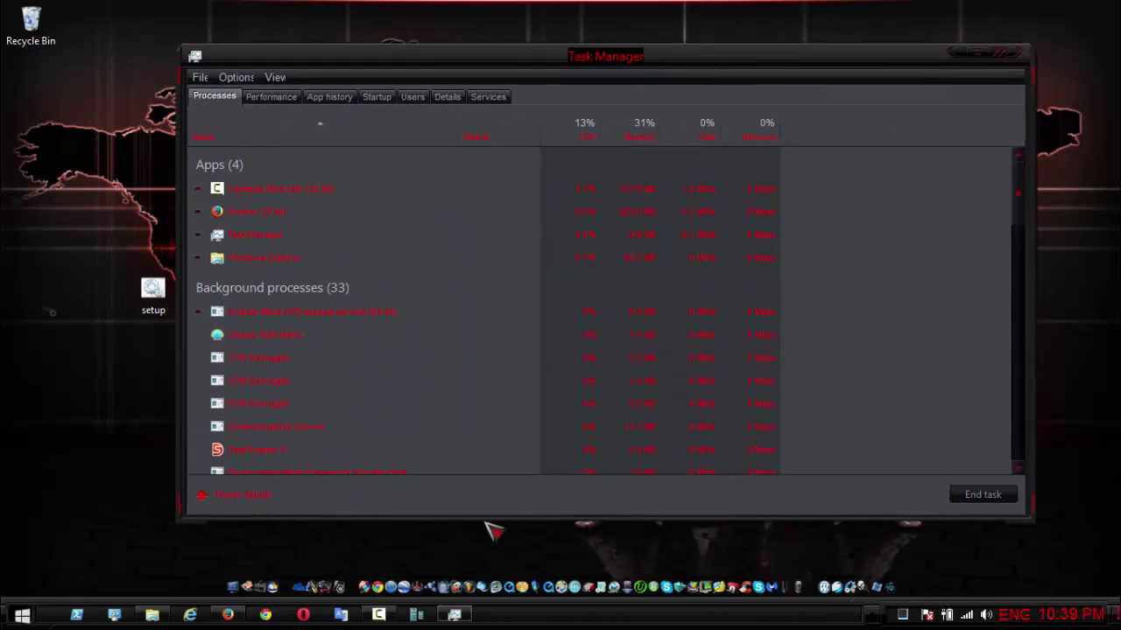
pyautogui.moveTo(487, 518); pyautogui.dragTo(492, 556)
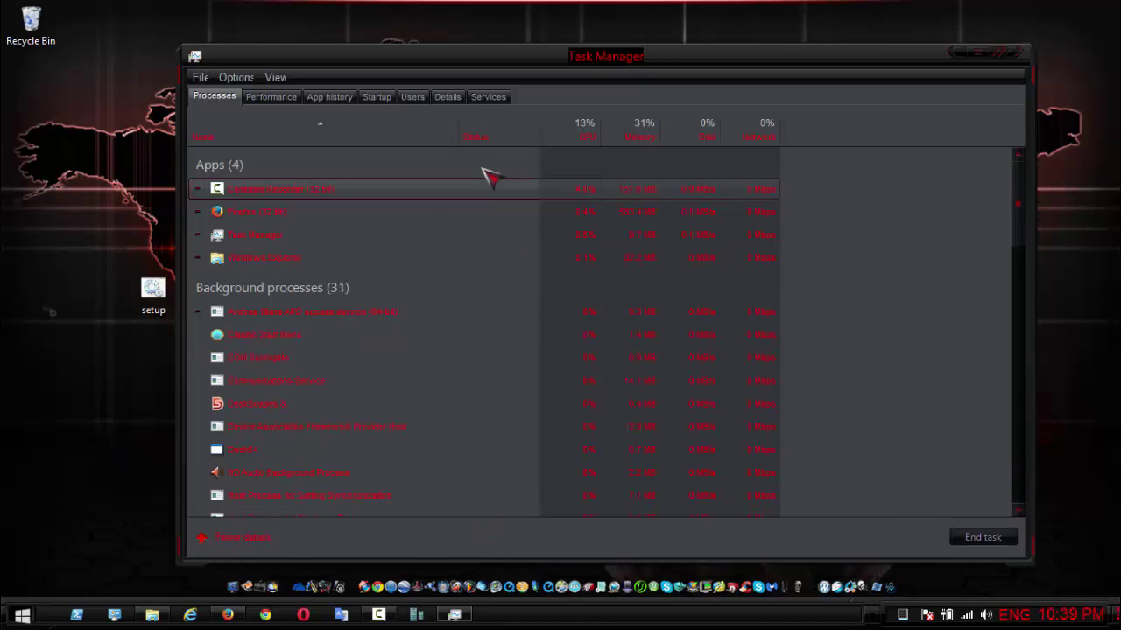
pyautogui.click(271, 97)
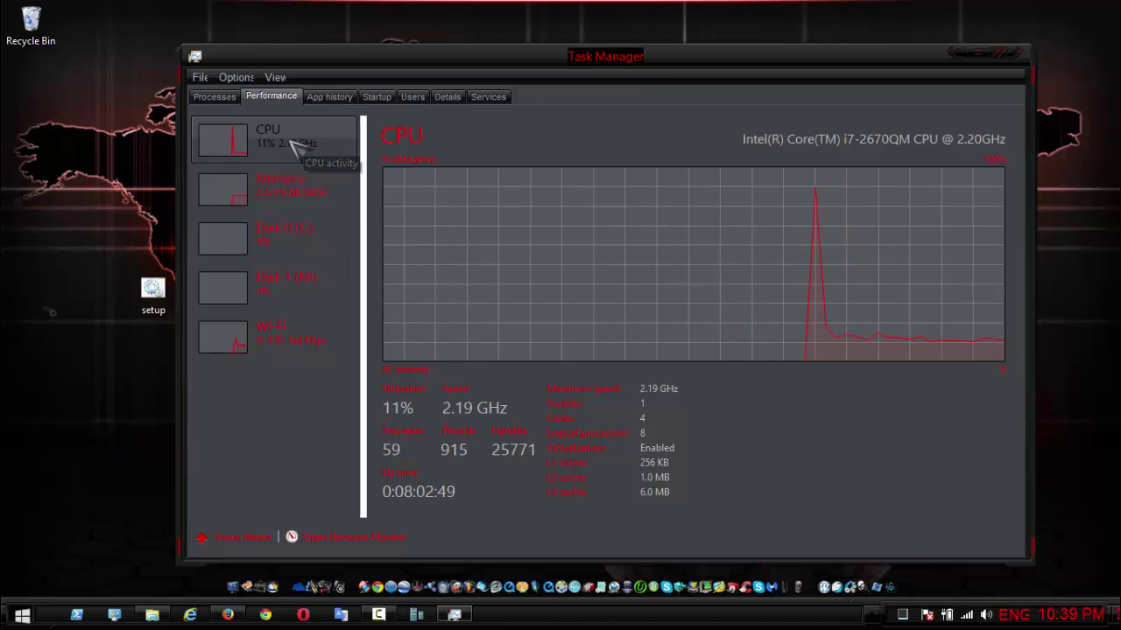
pyautogui.click(287, 201)
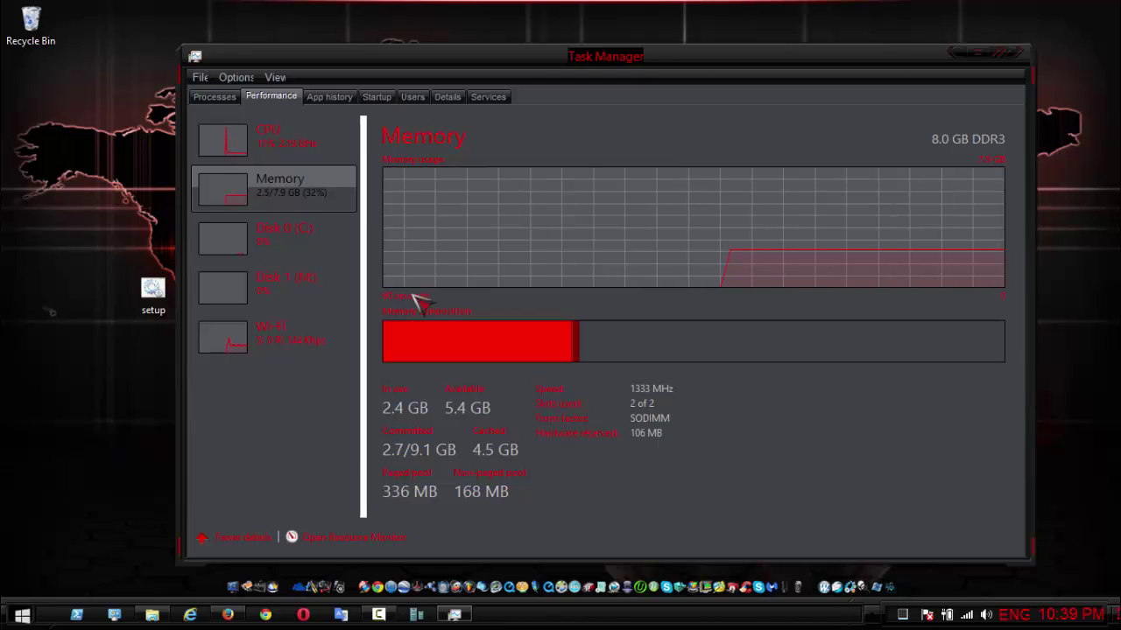
# Step: Inspect the memory processes sorted by Commit in Resource Monitor, and close it along with Task Manager
pyautogui.click(349, 537)
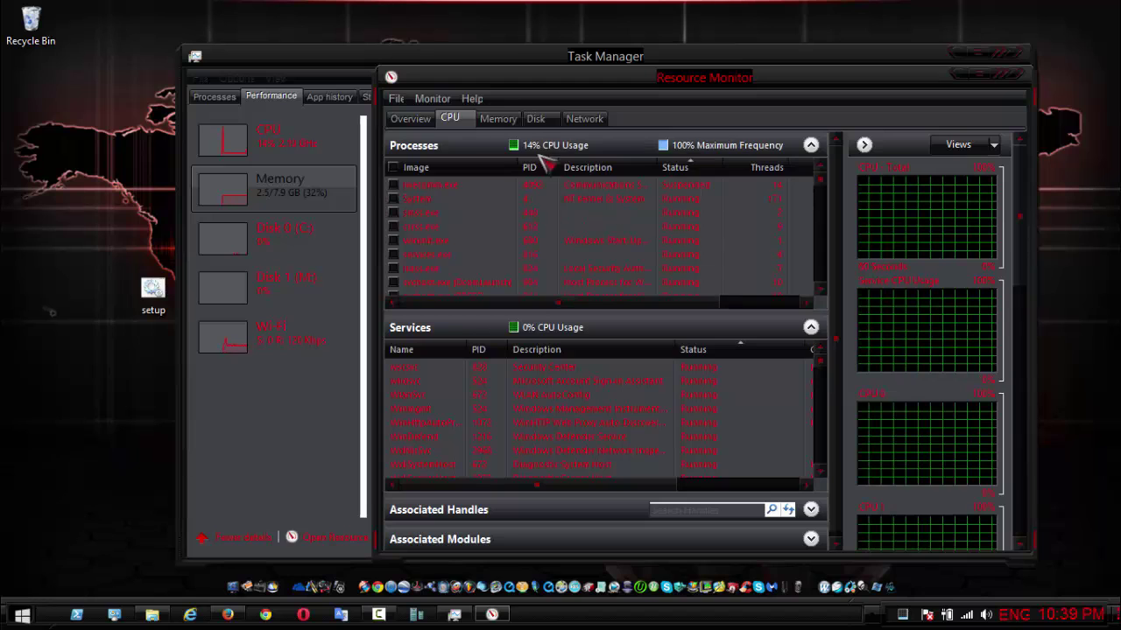
pyautogui.click(499, 119)
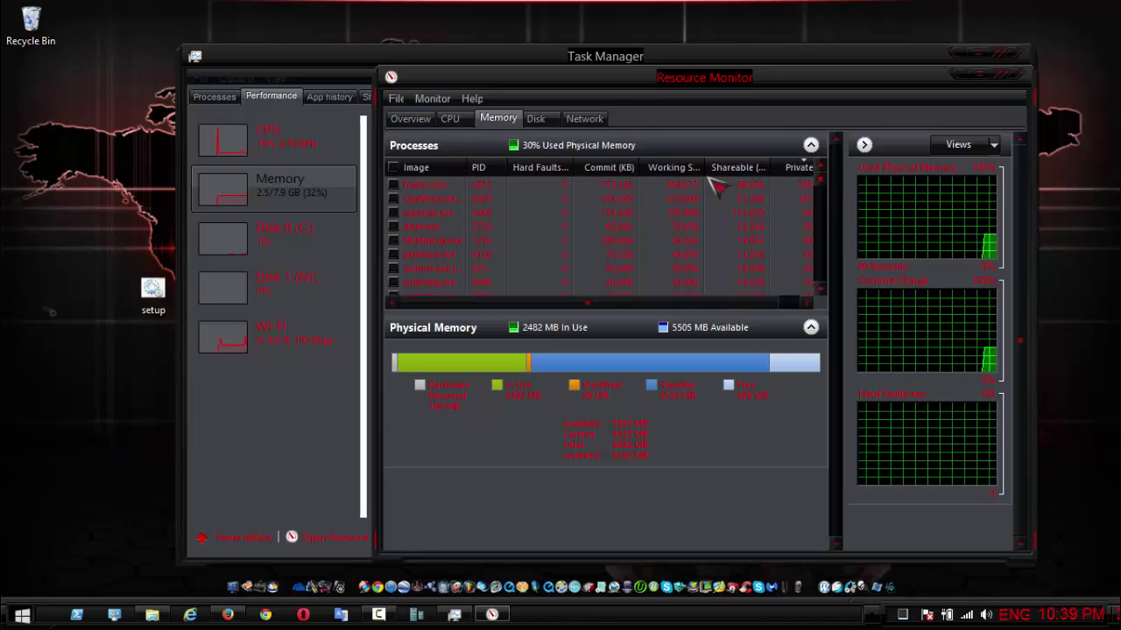
pyautogui.click(621, 169)
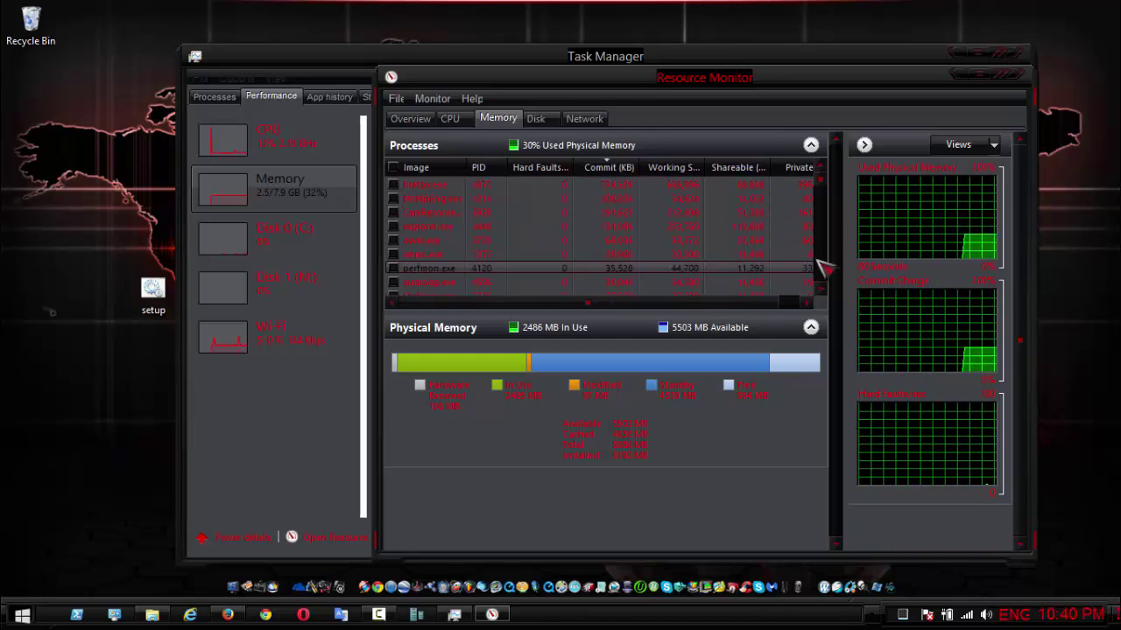
pyautogui.moveTo(823, 205); pyautogui.dragTo(828, 254)
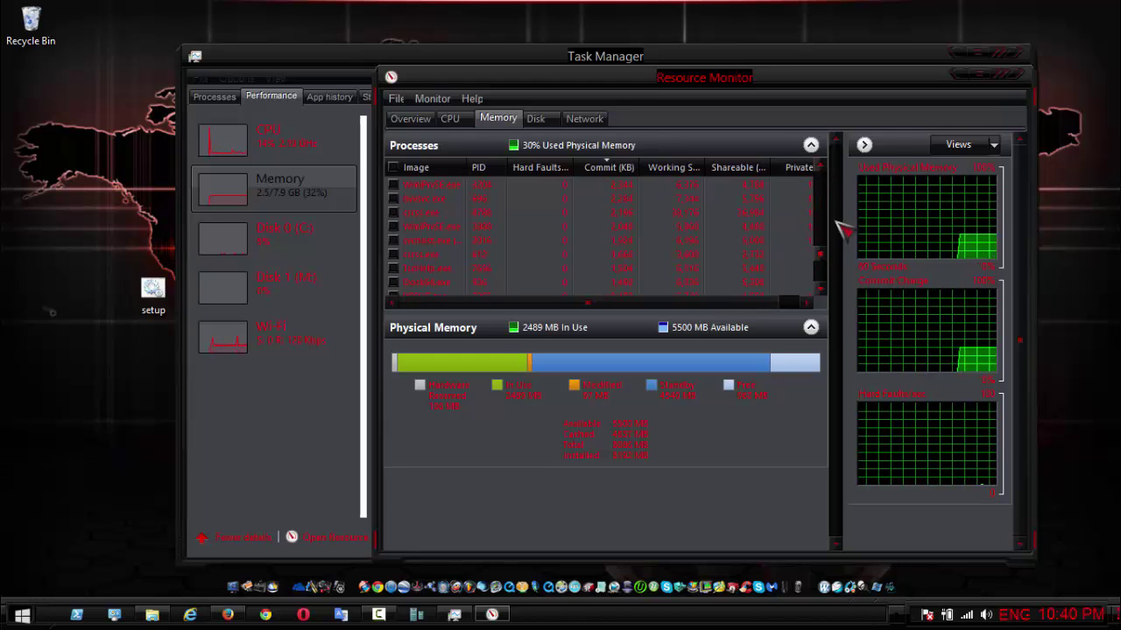
pyautogui.click(1015, 78)
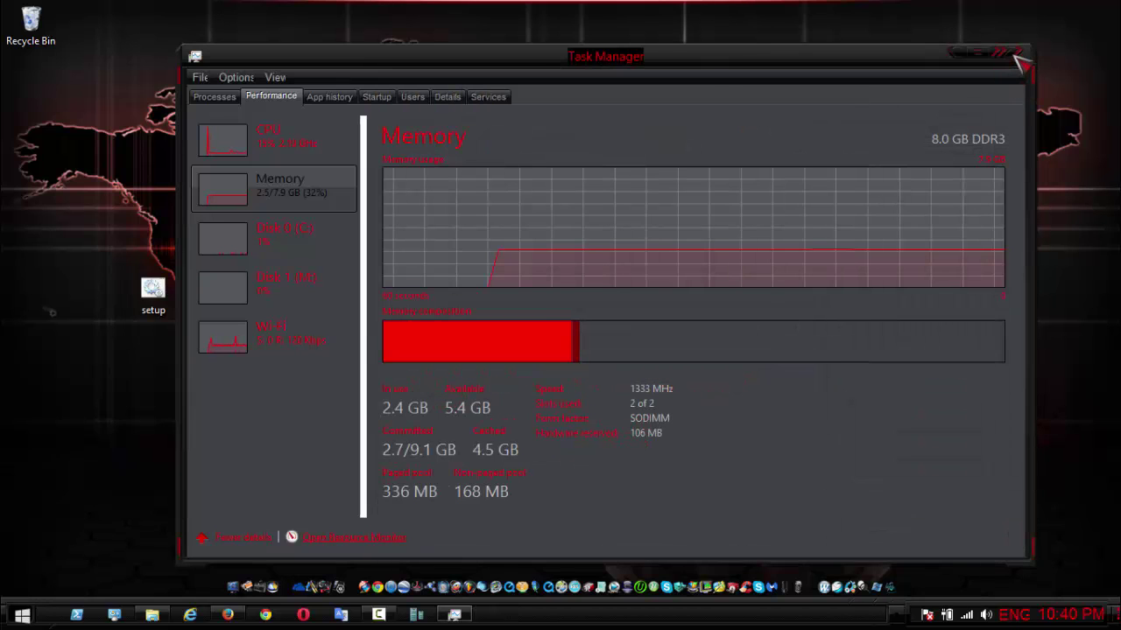
pyautogui.click(1018, 60)
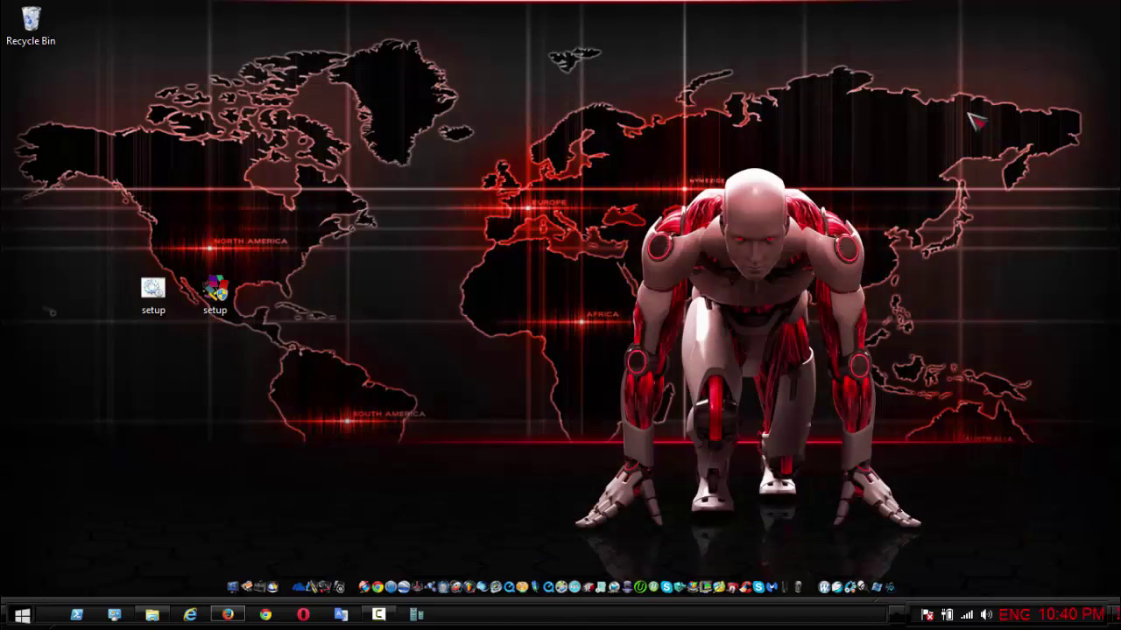
# Step: View the themed volume control, the calendar and clock, and the desktop context menu
pyautogui.click(985, 614)
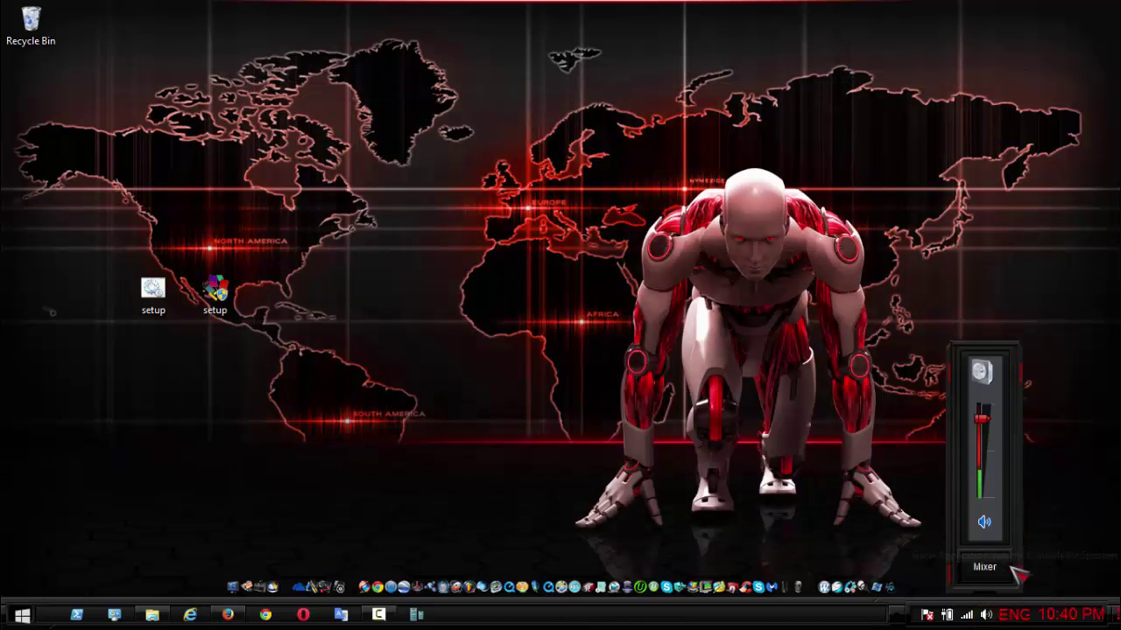
pyautogui.click(1061, 614)
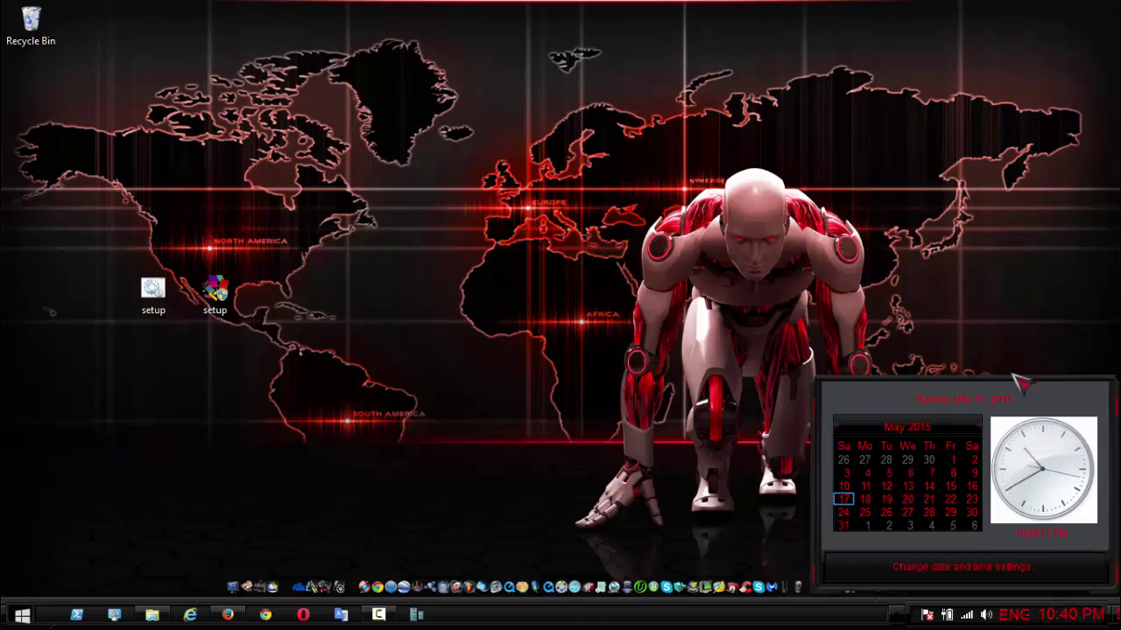
pyautogui.click(1026, 347)
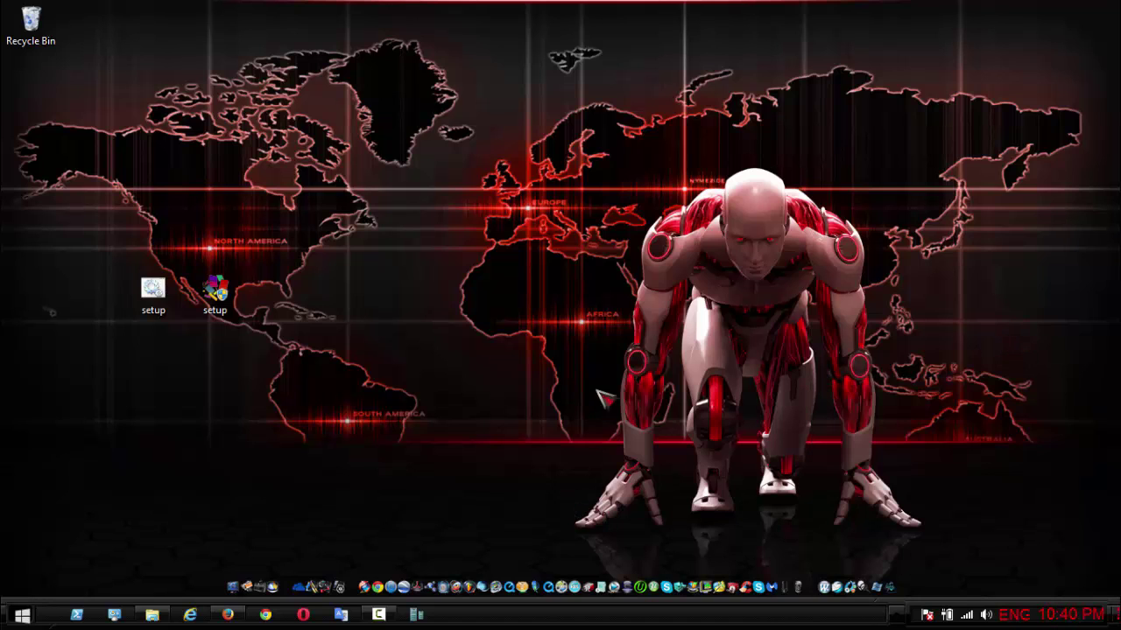
pyautogui.rightClick(487, 218)
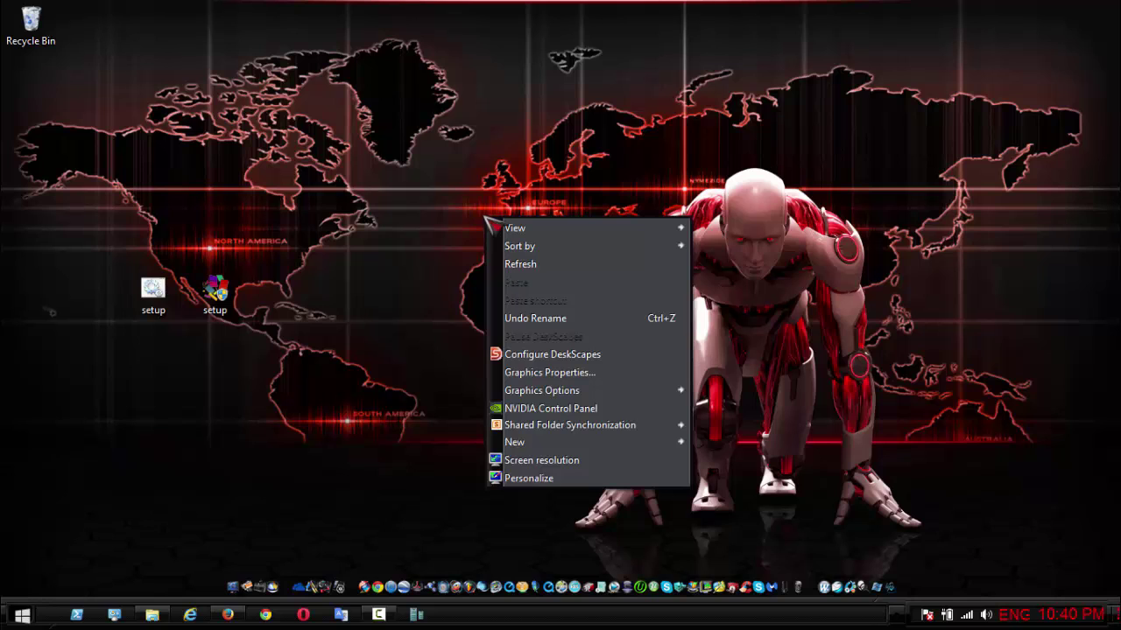
# Step: Delete both setup files from the desktop and permanently empty the Recycle Bin
pyautogui.moveTo(238, 341); pyautogui.dragTo(111, 273)
pyautogui.rightClick(179, 302)
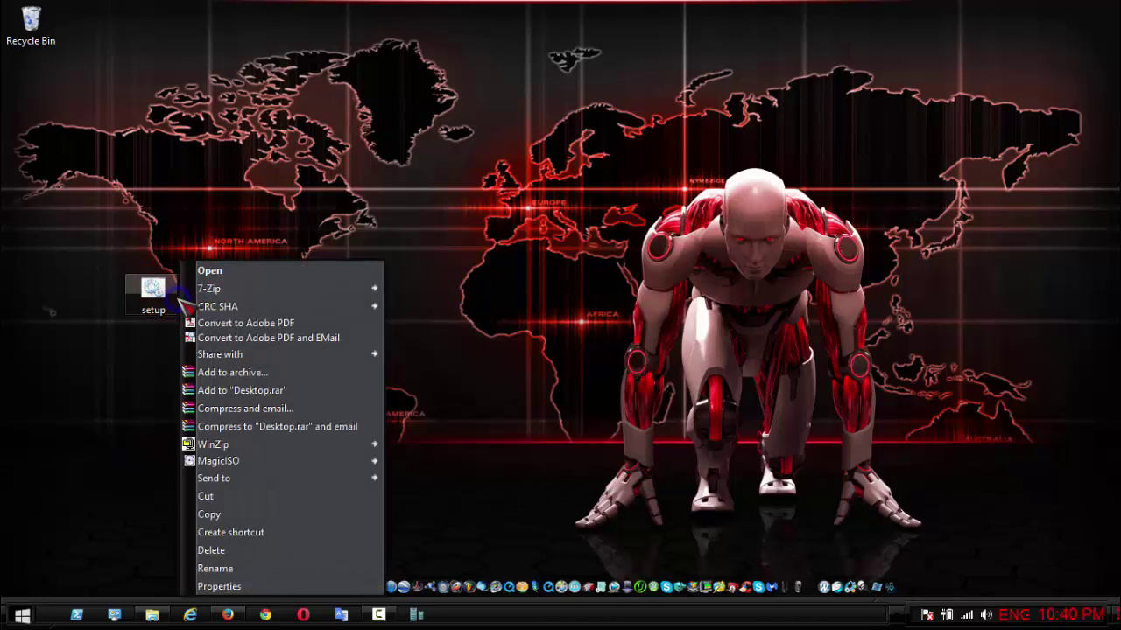
pyautogui.click(295, 551)
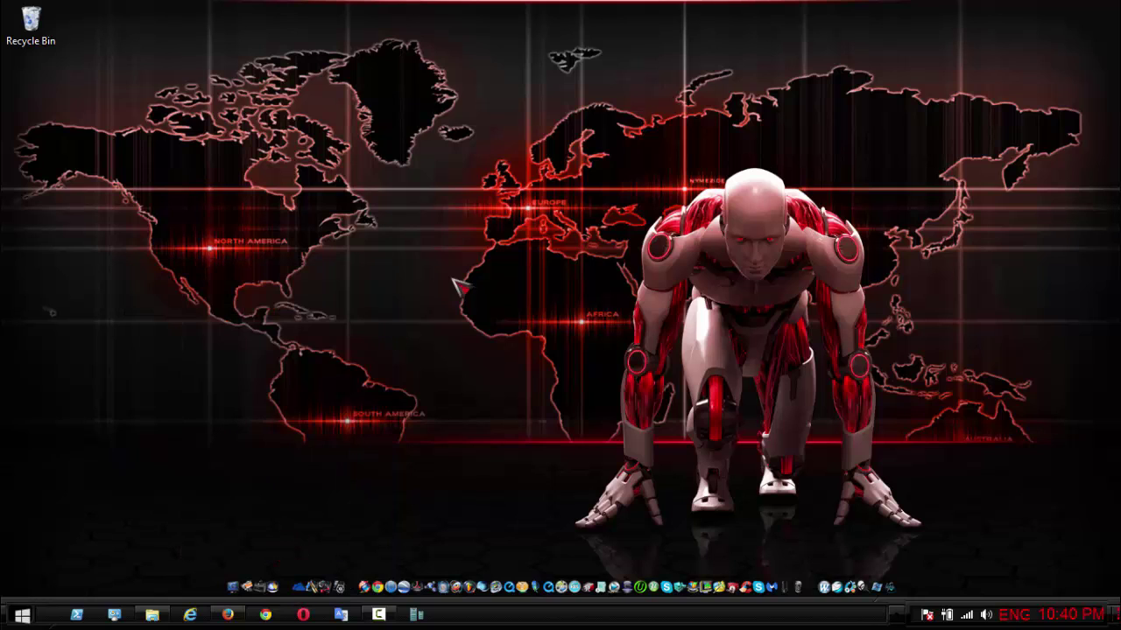
pyautogui.rightClick(44, 26)
pyautogui.click(77, 54)
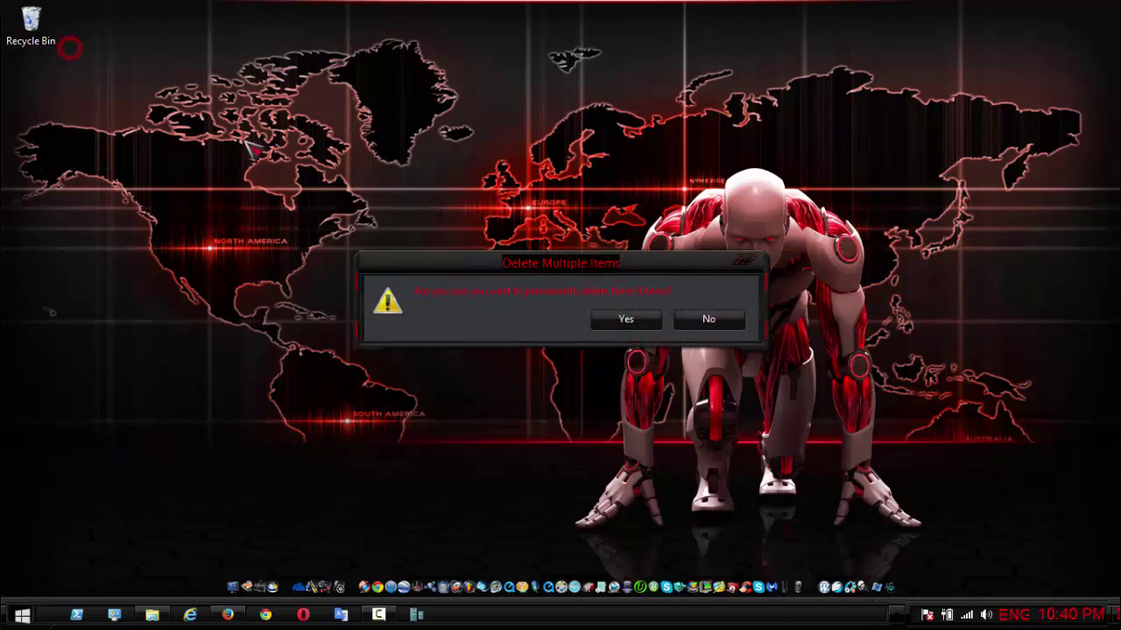
pyautogui.click(620, 321)
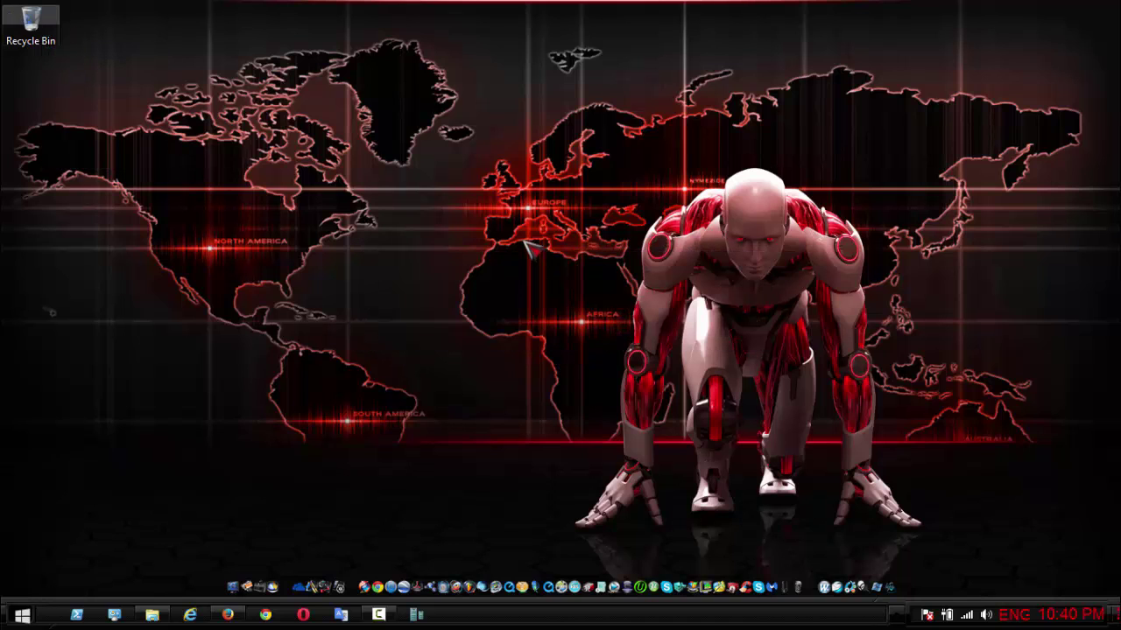
# Step: Open the desktop's Personalization settings and apply the installed TX4 Orange theme
pyautogui.rightClick(523, 244)
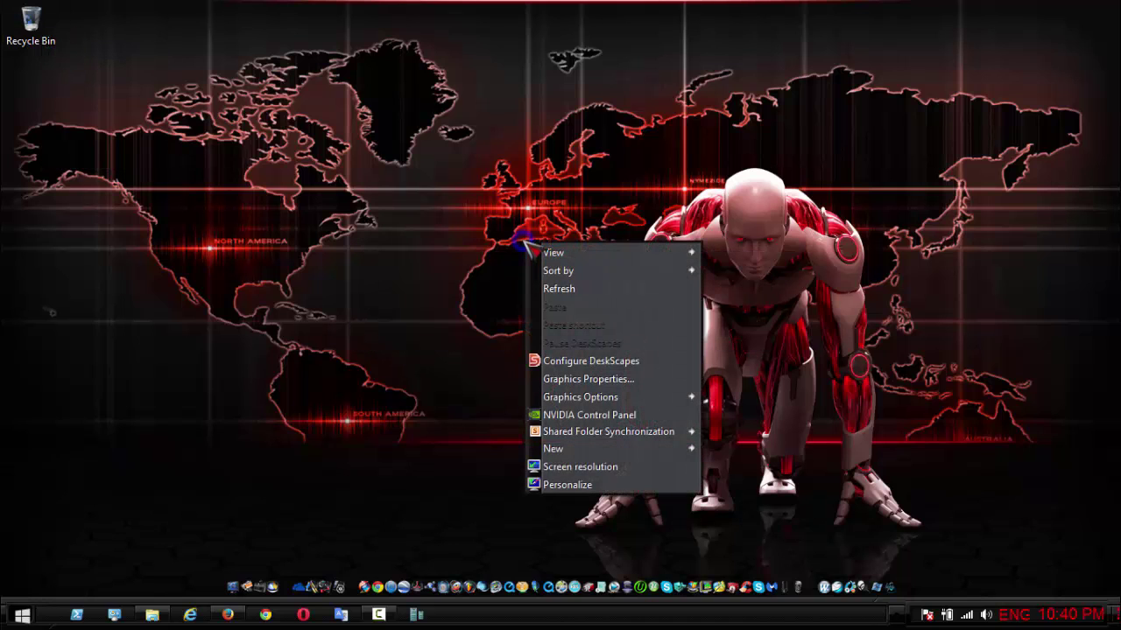
pyautogui.click(567, 486)
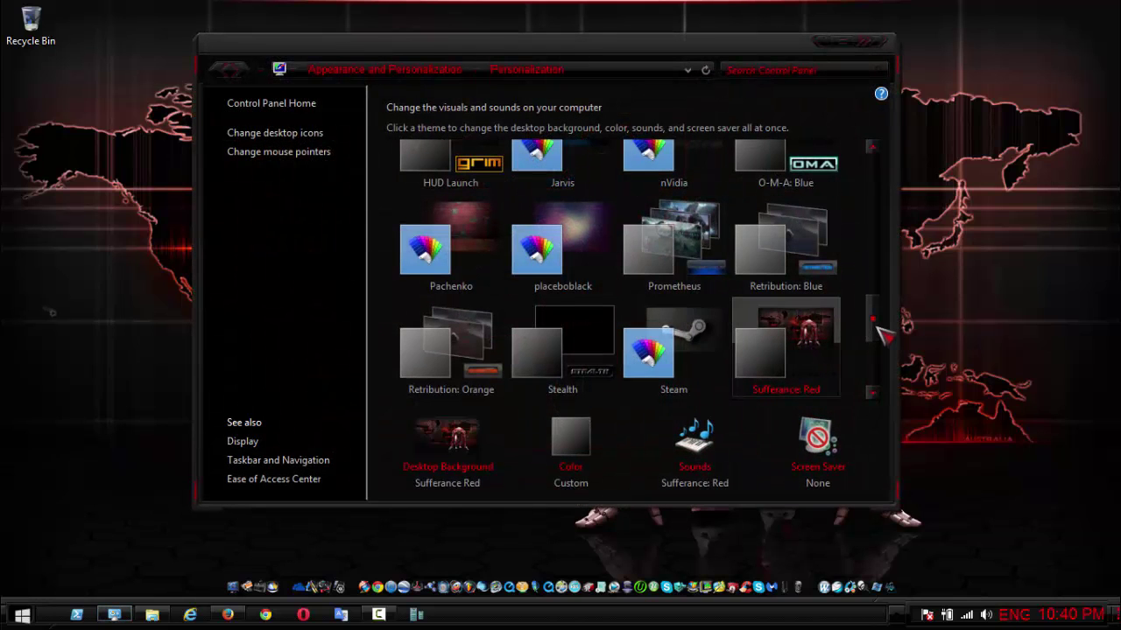
pyautogui.scroll(-1, 880, 342)
pyautogui.scroll(-3, 885, 342)
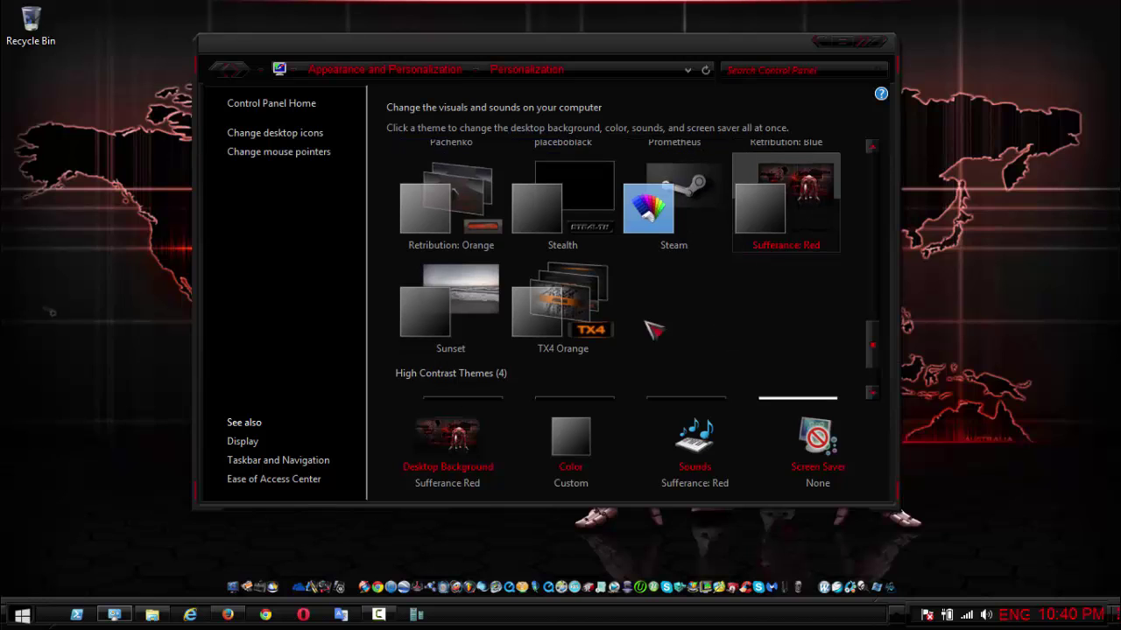
pyautogui.click(577, 326)
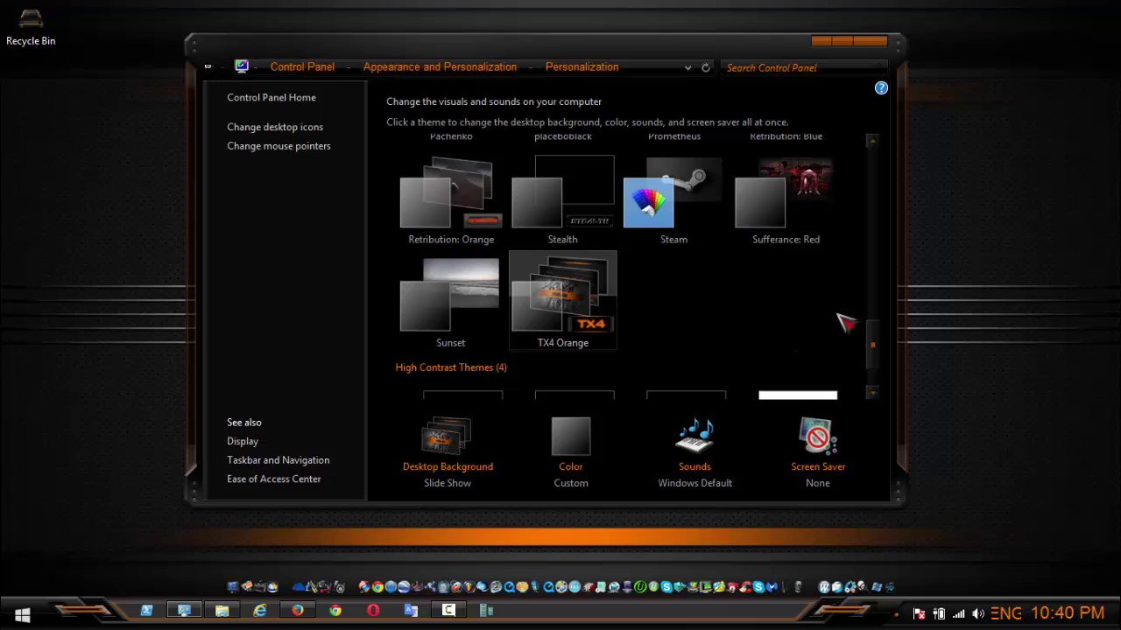
# Step: Apply the Sunset theme, followed by the Retribution: Blue theme
pyautogui.moveTo(872, 341)
pyautogui.mouseDown()
pyautogui.moveTo(875, 322)
pyautogui.moveTo(875, 333)
pyautogui.mouseUp()
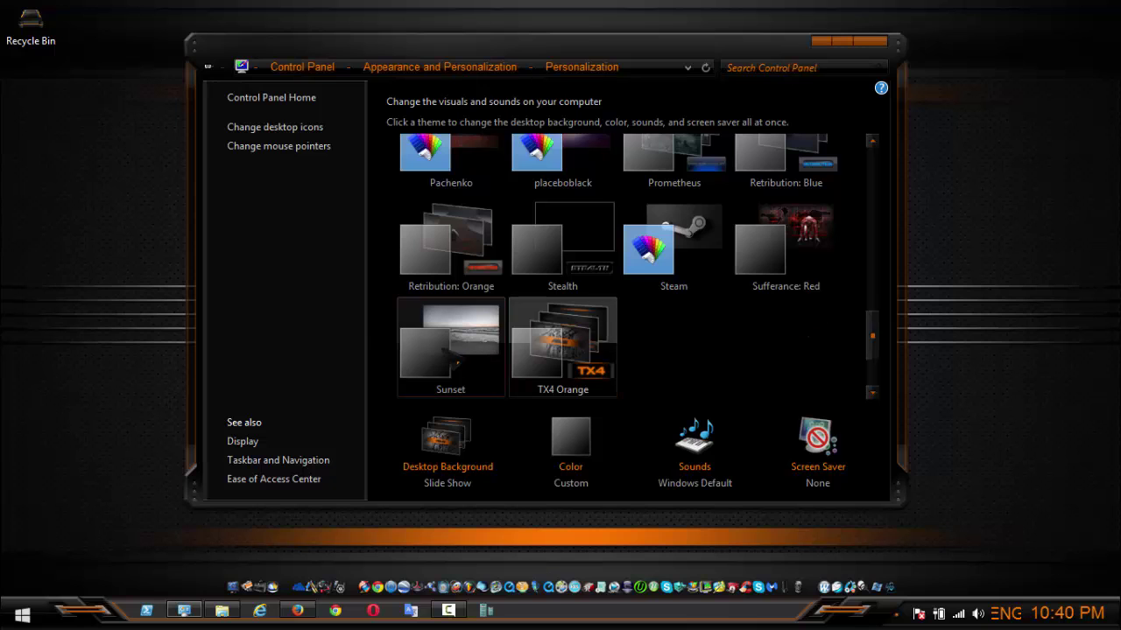
pyautogui.click(451, 355)
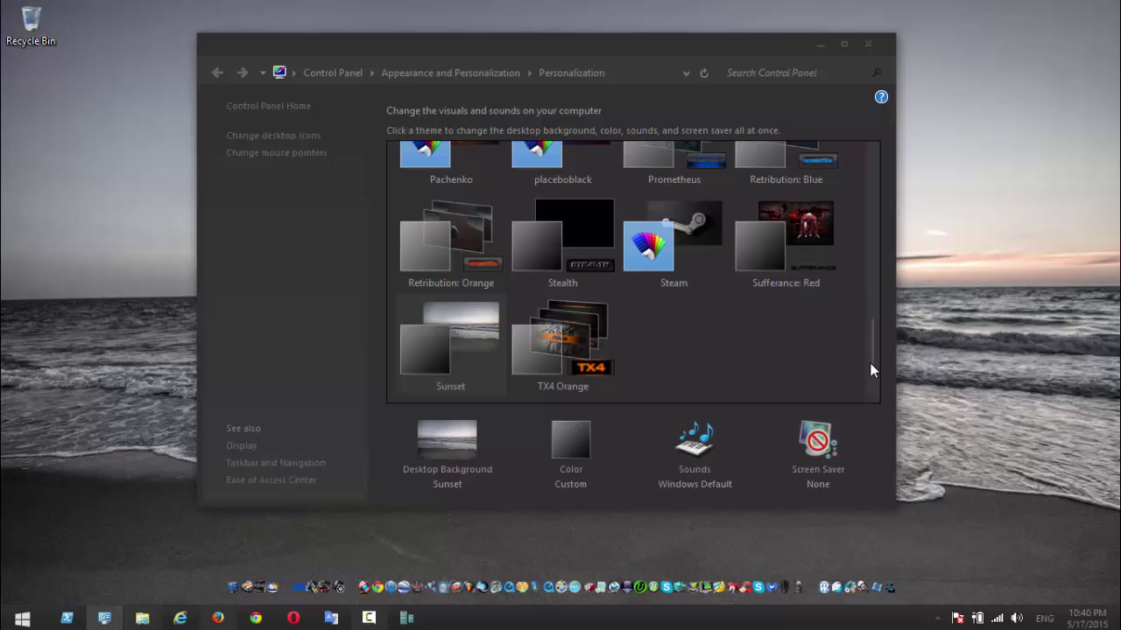
pyautogui.scroll(3, 870, 345)
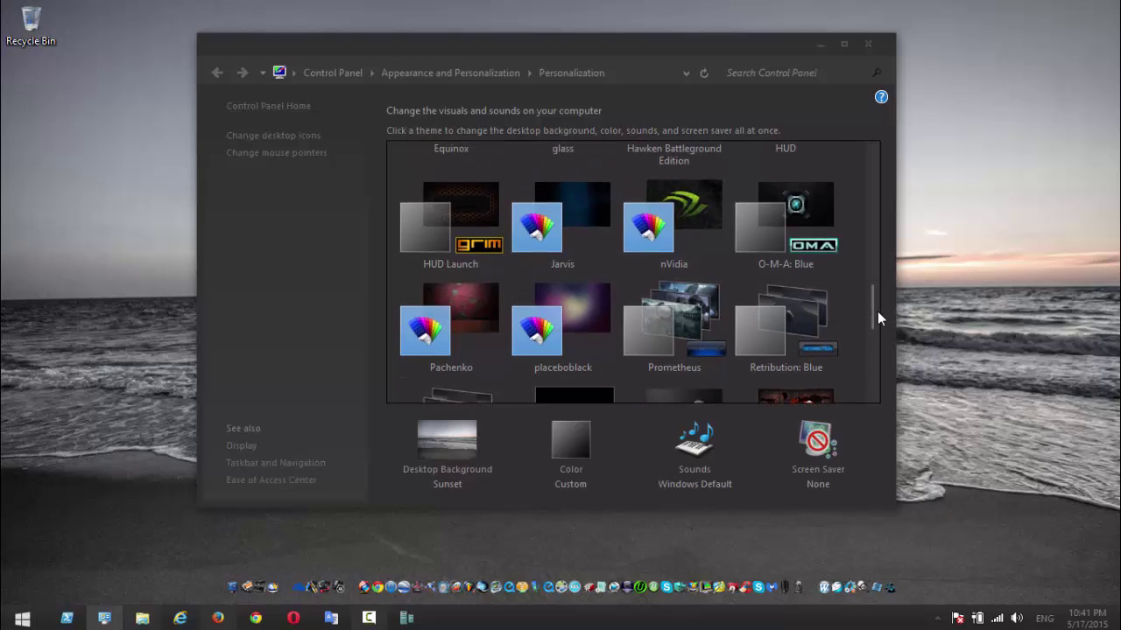
pyautogui.click(779, 326)
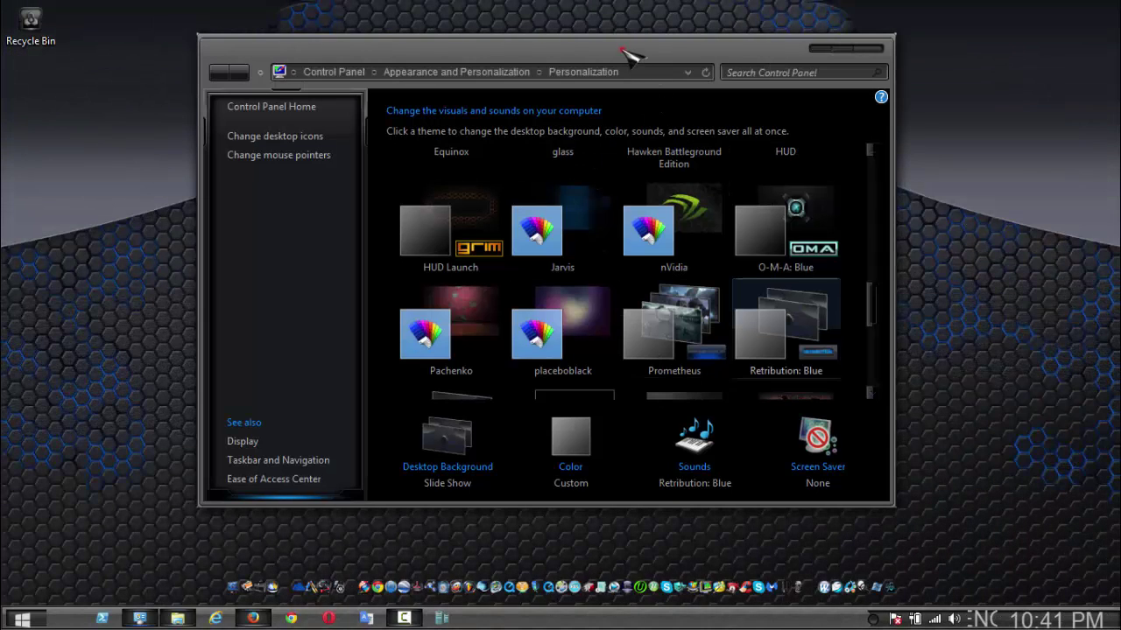
# Step: Apply the O-M-A: Blue theme followed by nVidia, repositioning the Personalization window to see each style
pyautogui.moveTo(623, 51); pyautogui.dragTo(645, 27)
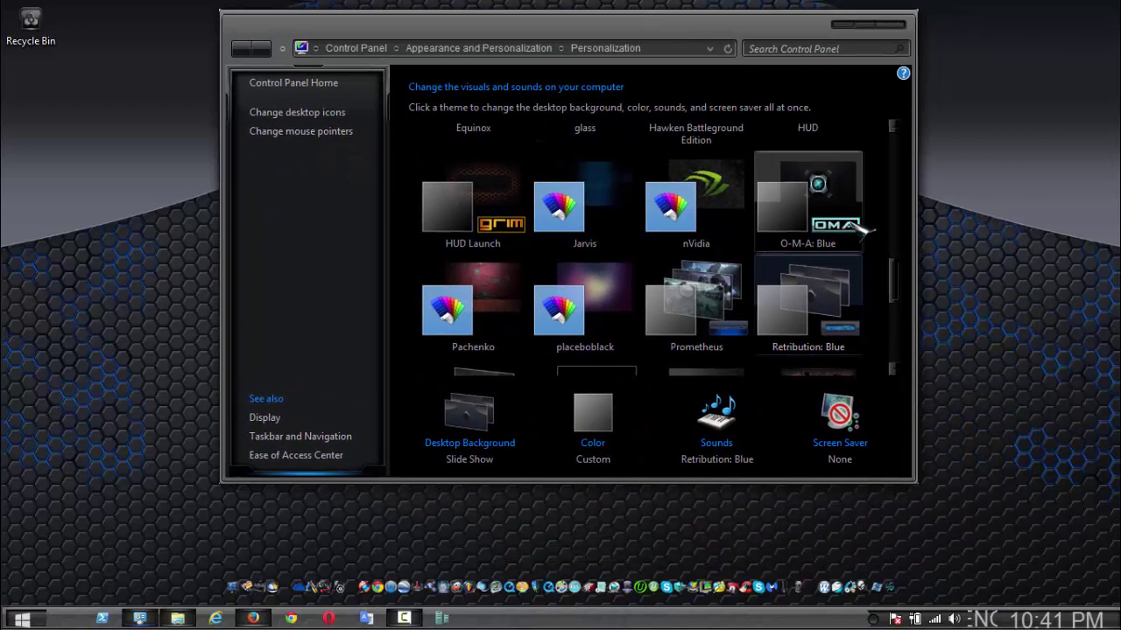
pyautogui.click(814, 204)
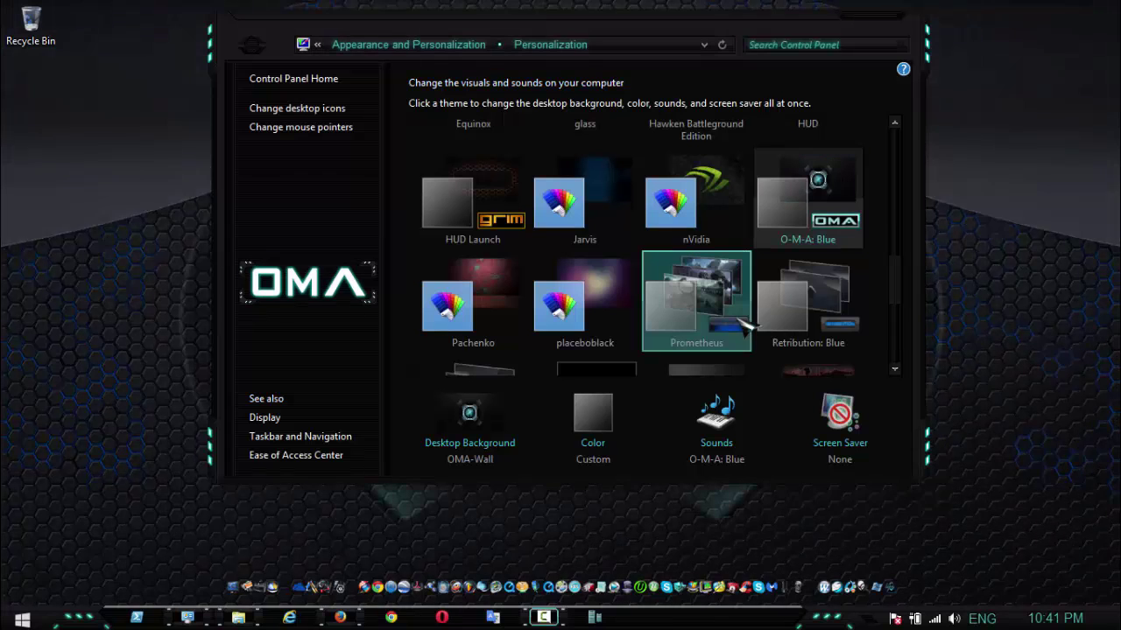
pyautogui.click(726, 205)
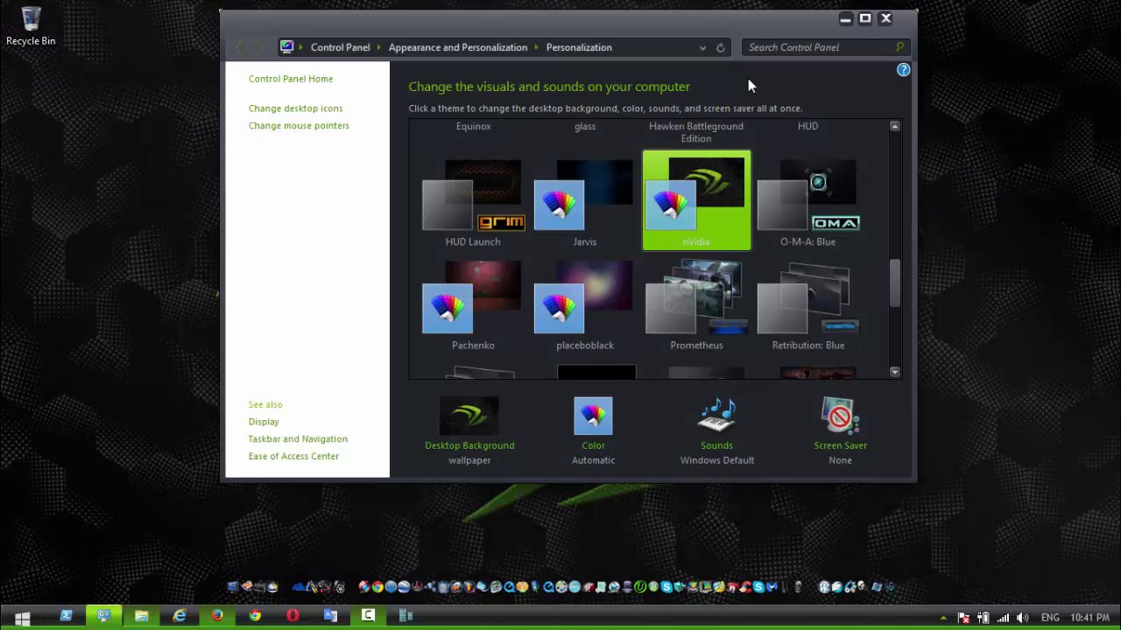
pyautogui.moveTo(745, 33); pyautogui.dragTo(782, 86)
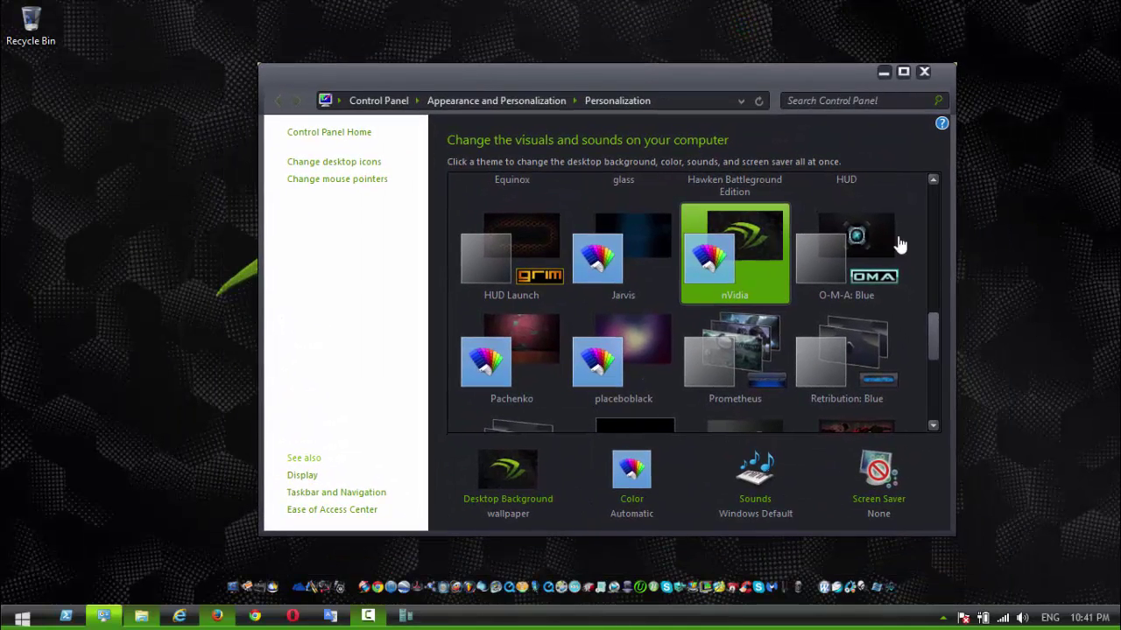
# Step: Apply the Pachenko theme followed by HUD, and move the Personalization window higher on the desktop
pyautogui.click(534, 343)
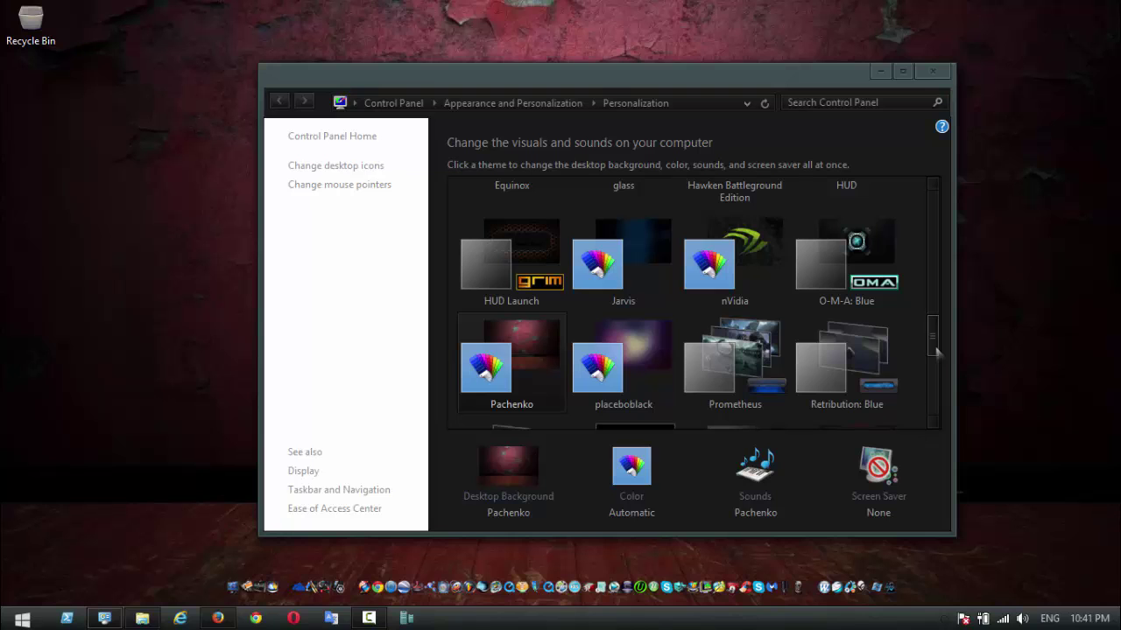
pyautogui.moveTo(935, 350); pyautogui.dragTo(931, 324)
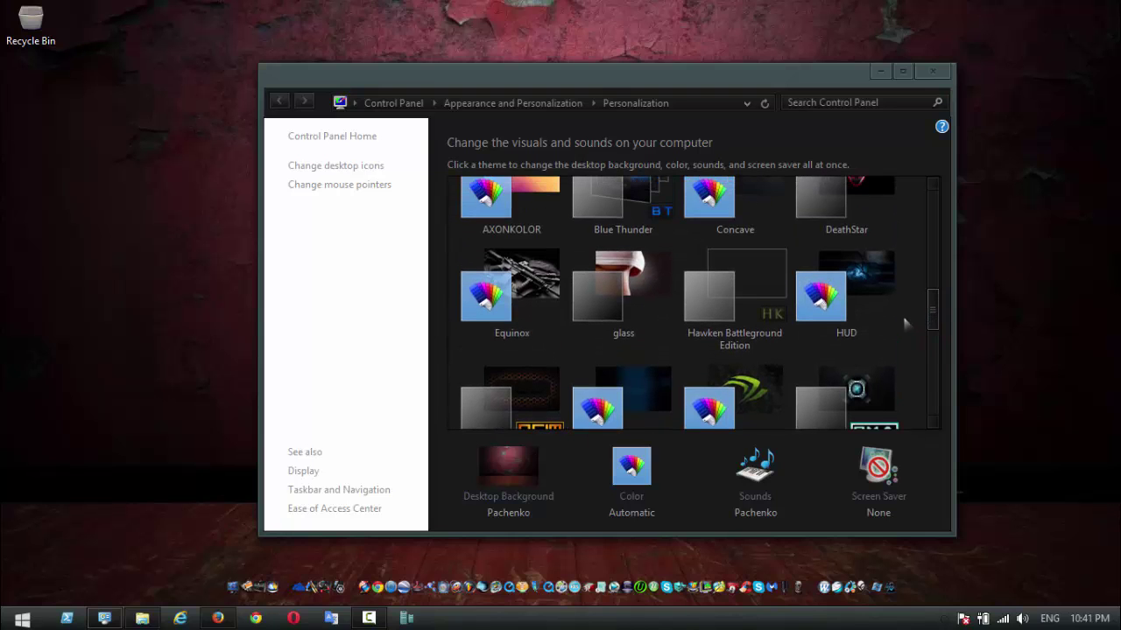
pyautogui.click(871, 296)
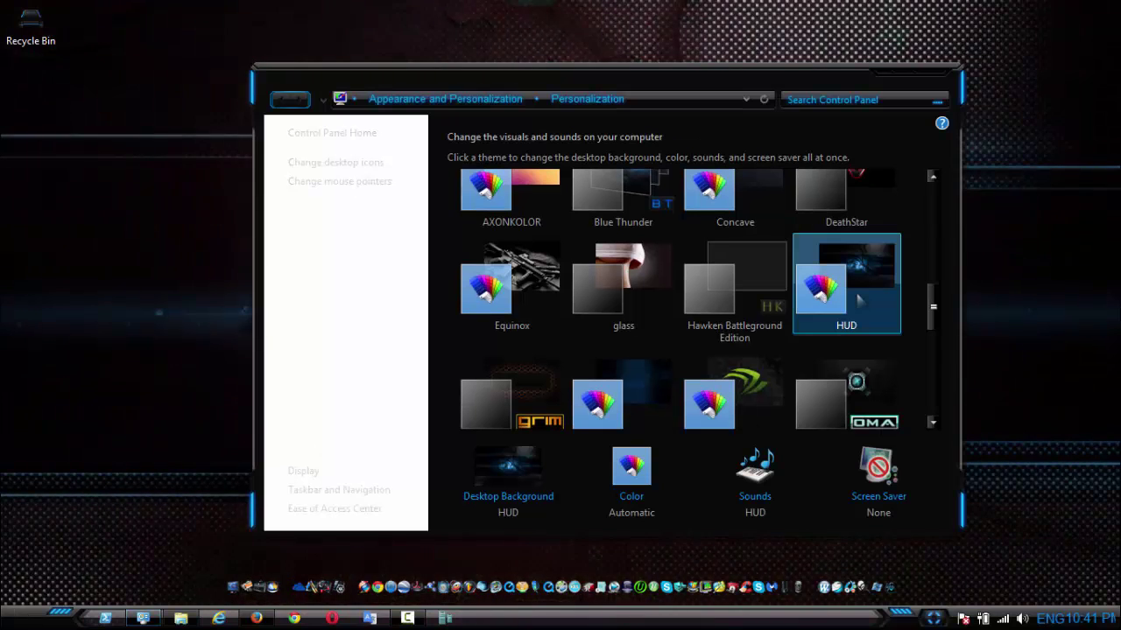
pyautogui.moveTo(798, 81); pyautogui.dragTo(787, 47)
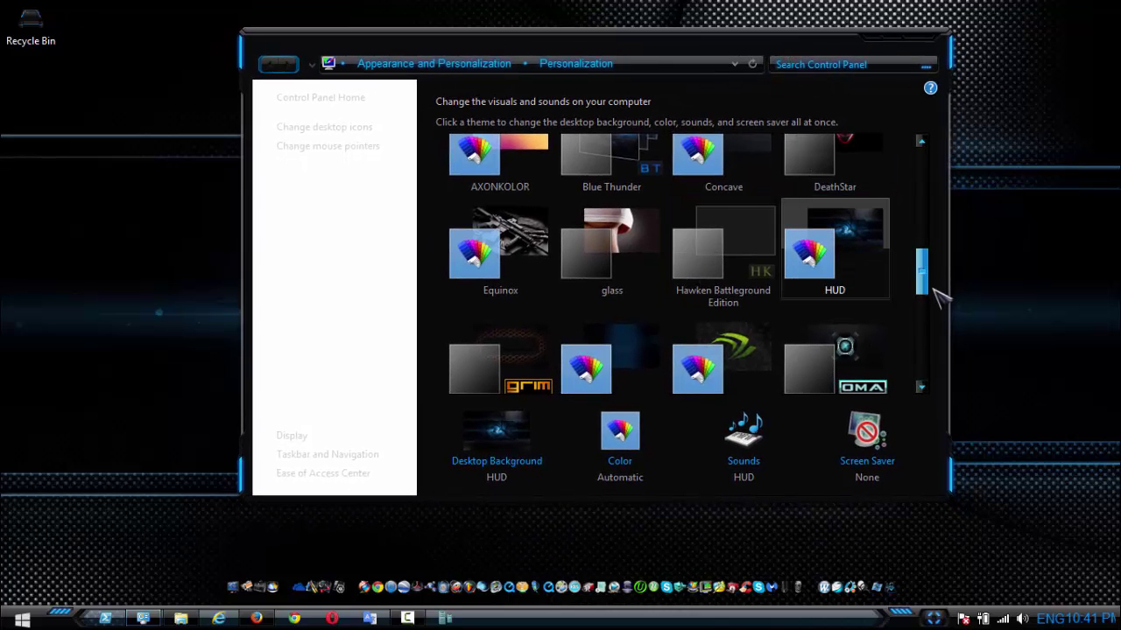
# Step: Apply the Armoured theme and view its desktop context menu
pyautogui.moveTo(922, 275); pyautogui.dragTo(928, 254)
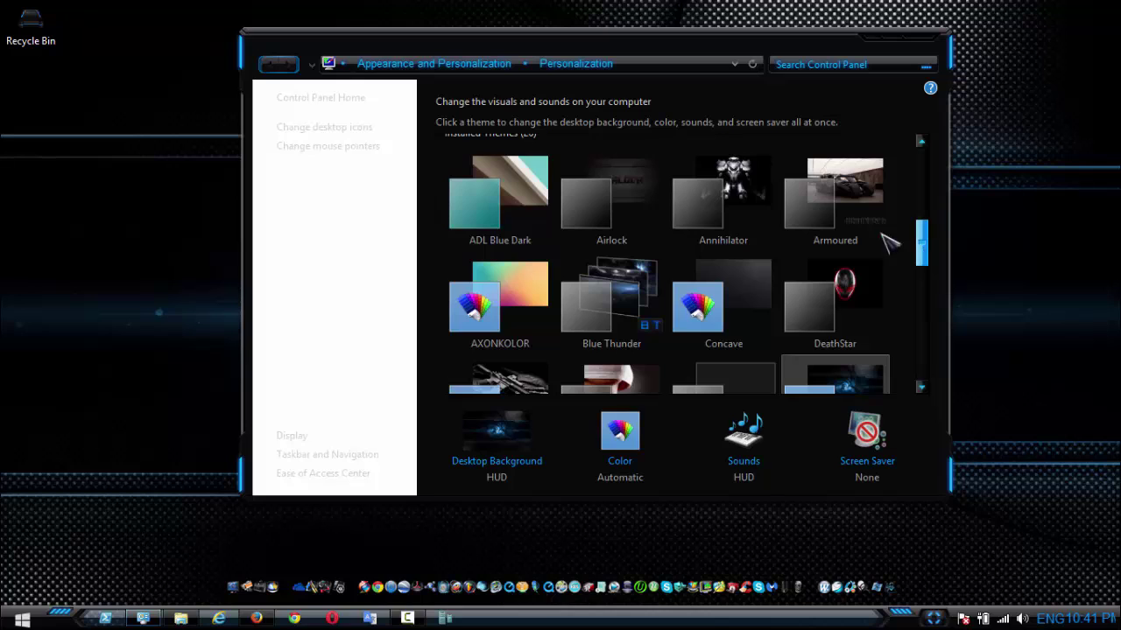
pyautogui.click(827, 210)
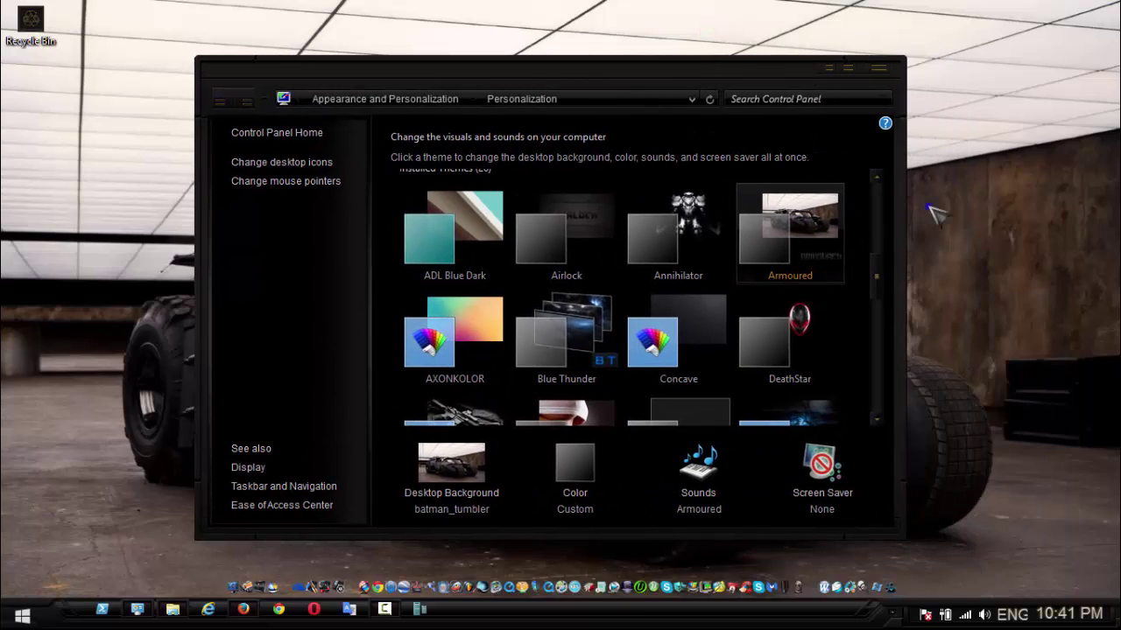
pyautogui.rightClick(929, 206)
pyautogui.click(931, 138)
# Step: Apply the Hawken Battleground Edition theme followed by glass, and move the Personalization window aside to expose the wallpaper
pyautogui.moveTo(879, 275); pyautogui.dragTo(877, 304)
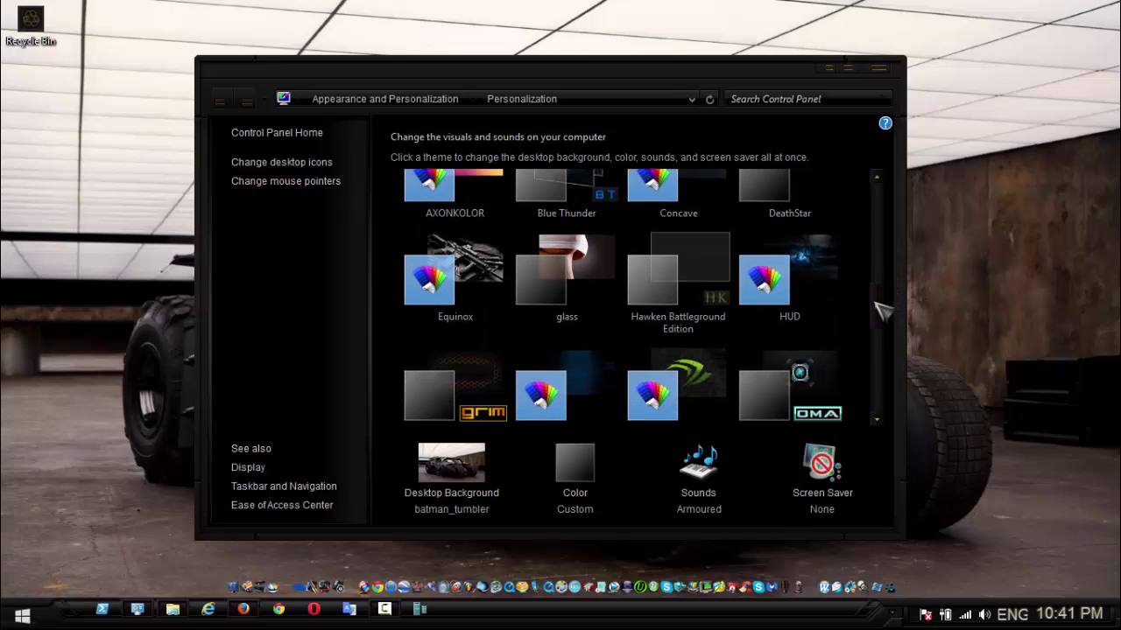
pyautogui.click(659, 300)
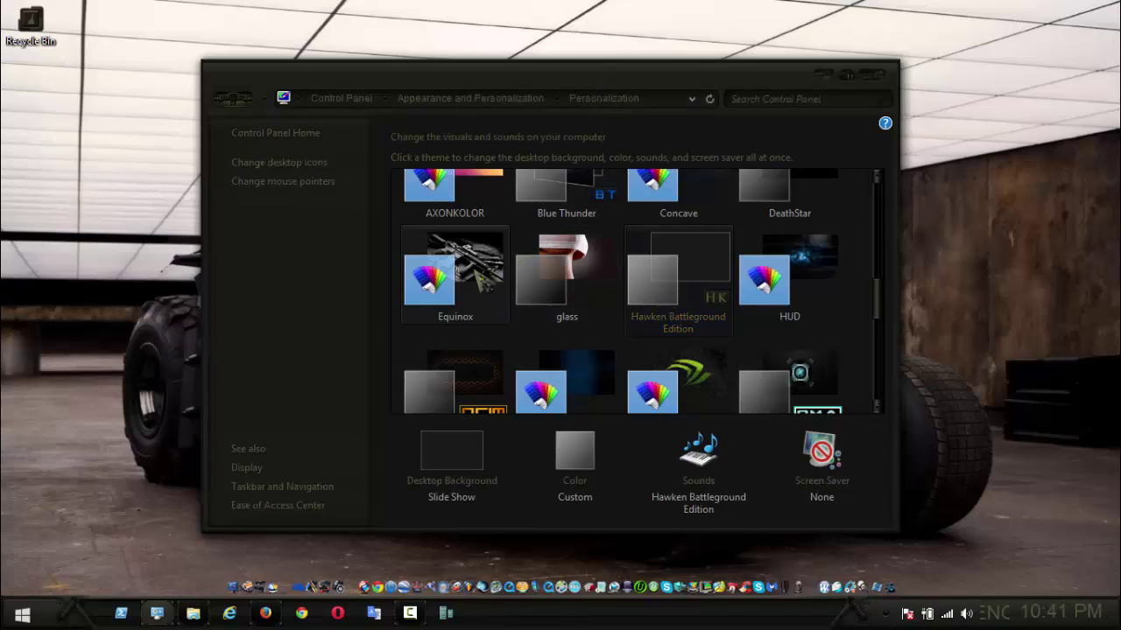
pyautogui.click(574, 277)
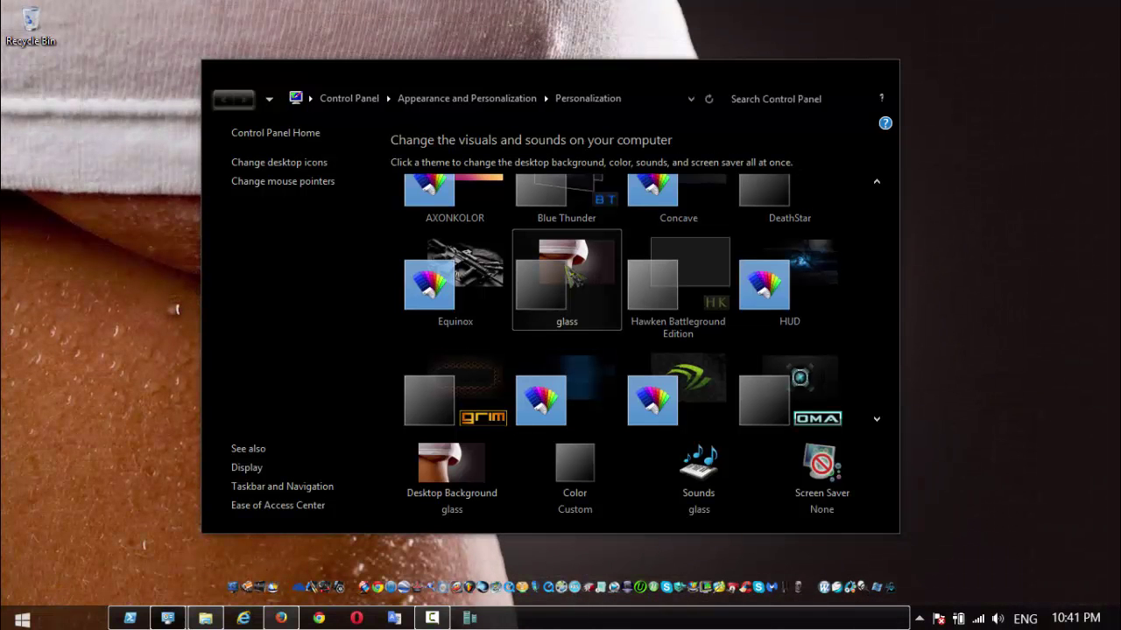
pyautogui.moveTo(683, 77); pyautogui.dragTo(539, 19)
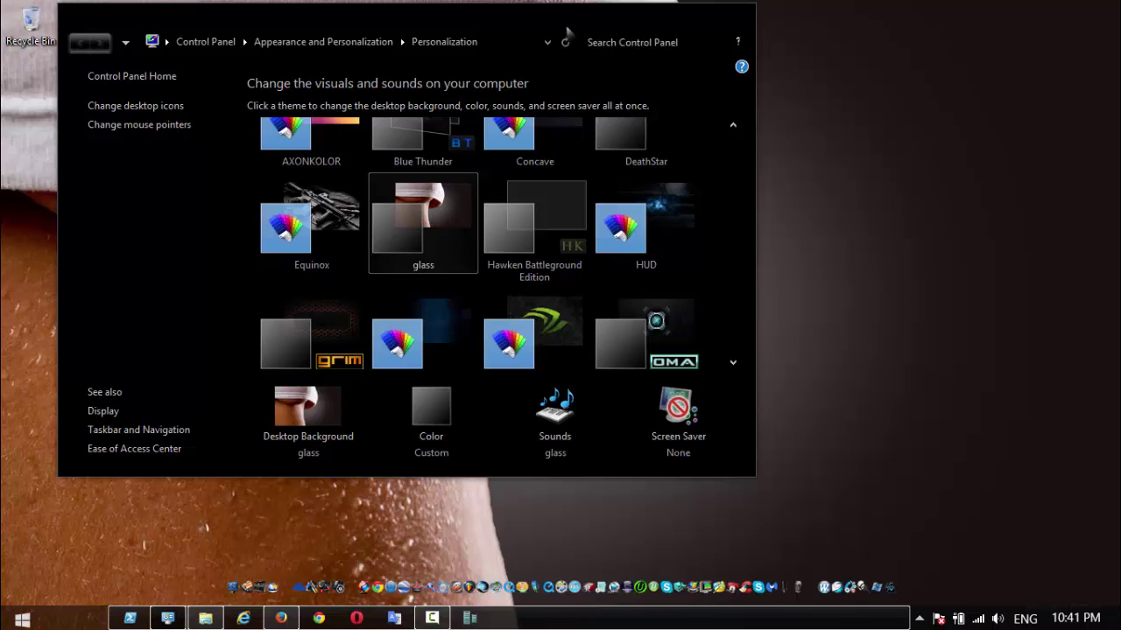
# Step: View the hidden notification area icons and close the Personalization window
pyautogui.click(918, 619)
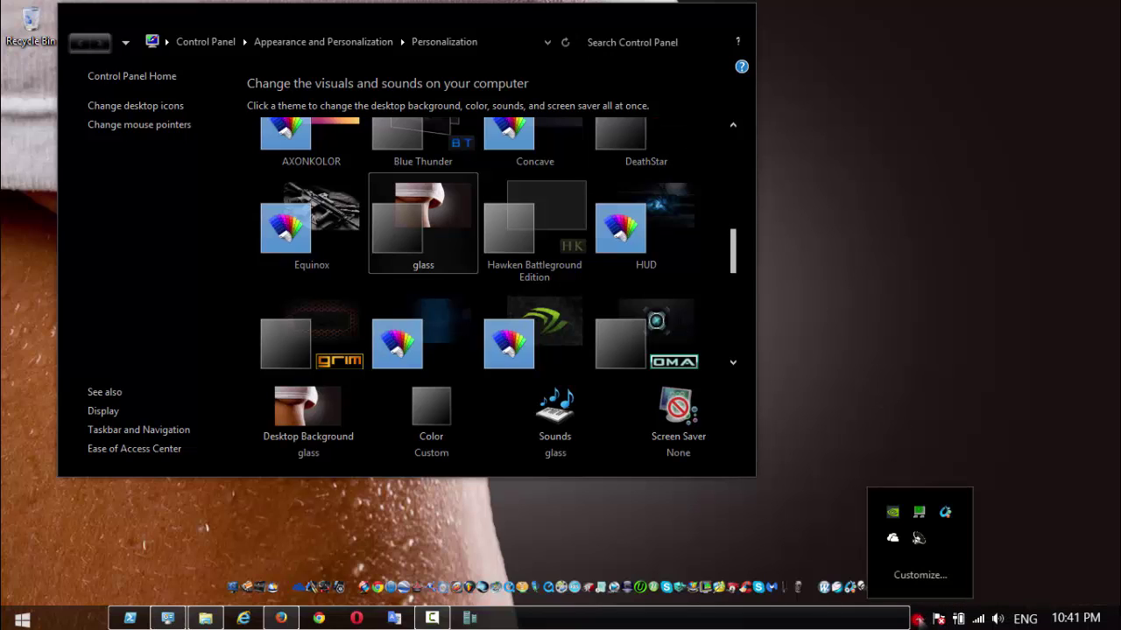
pyautogui.click(498, 514)
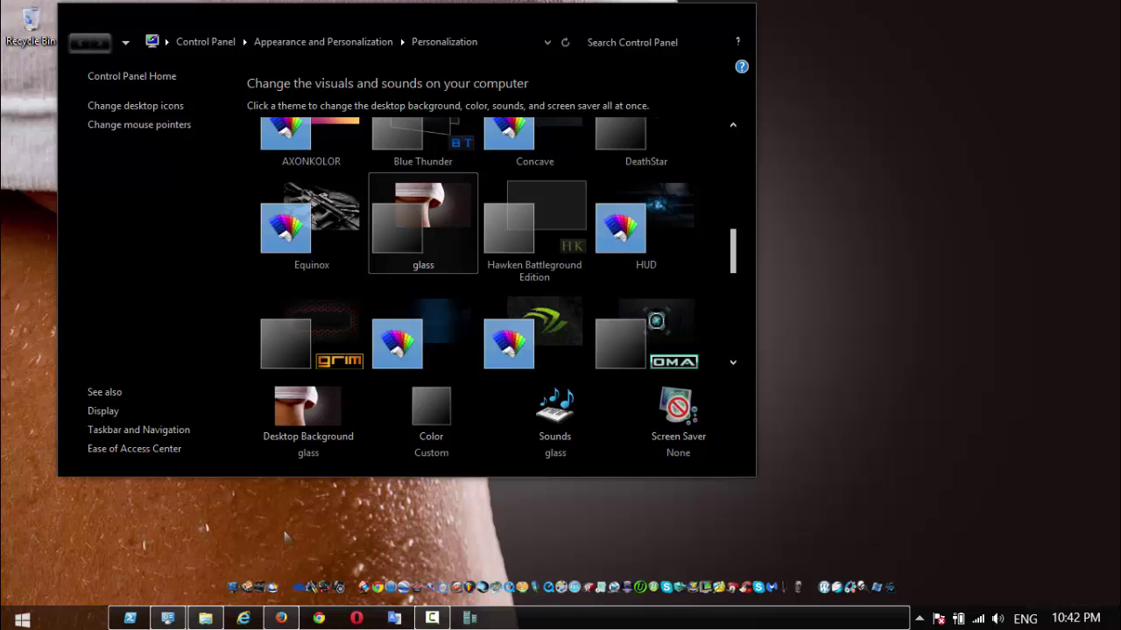
pyautogui.click(744, 12)
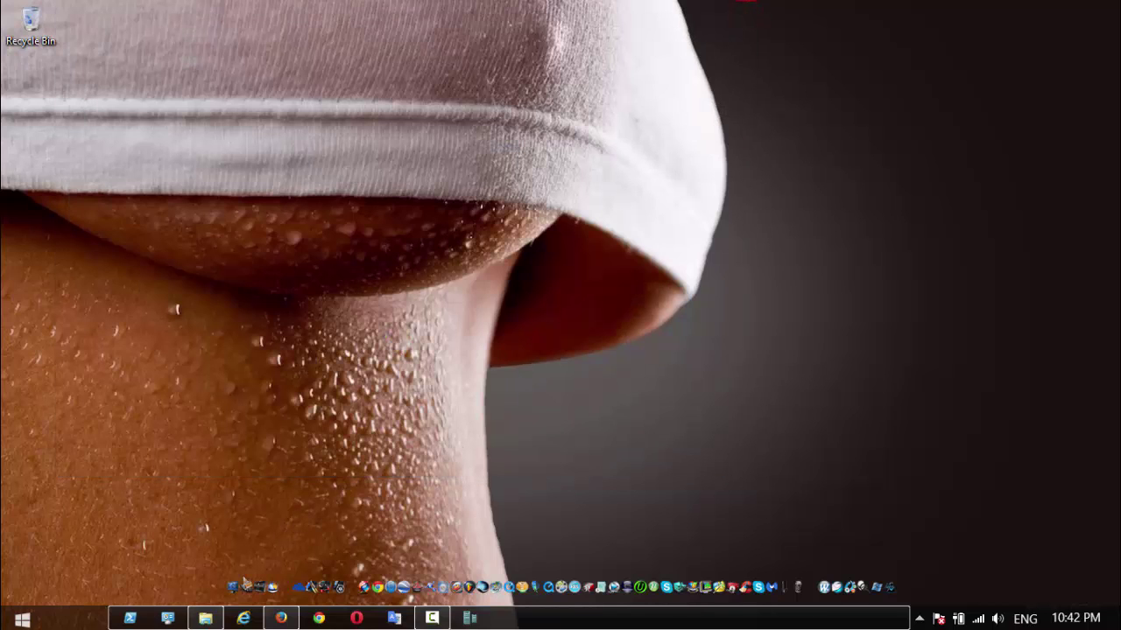
# Step: Move the Sufferance-Red ThemePack and TX4-Orange ThemePack folders on Local Disk (C:) into the Windows skins folder
pyautogui.click(208, 618)
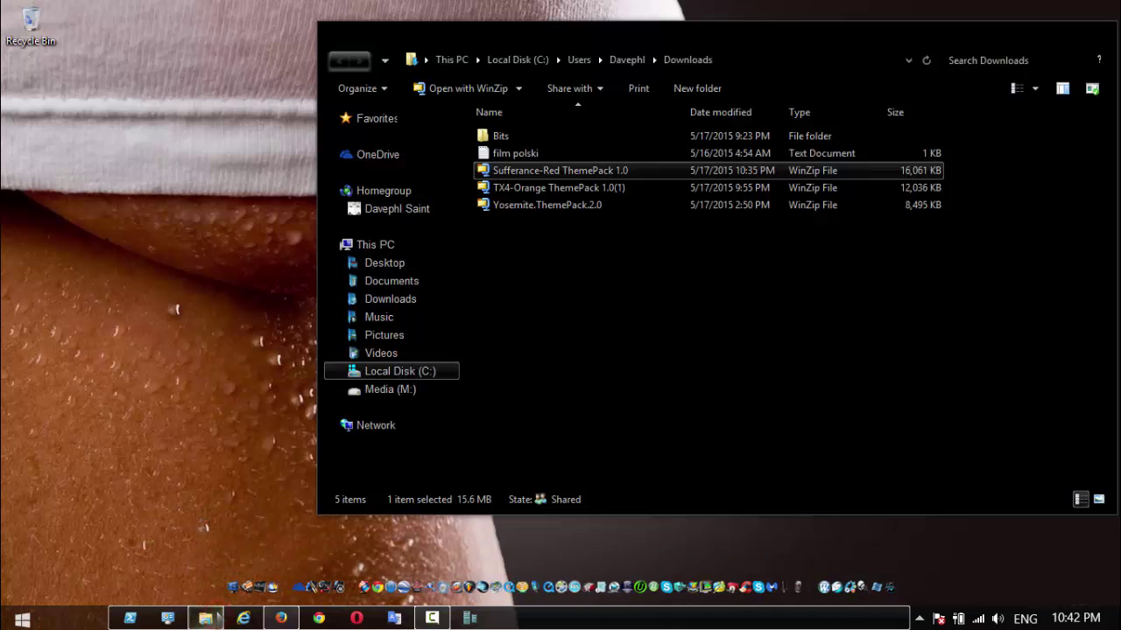
pyautogui.click(383, 246)
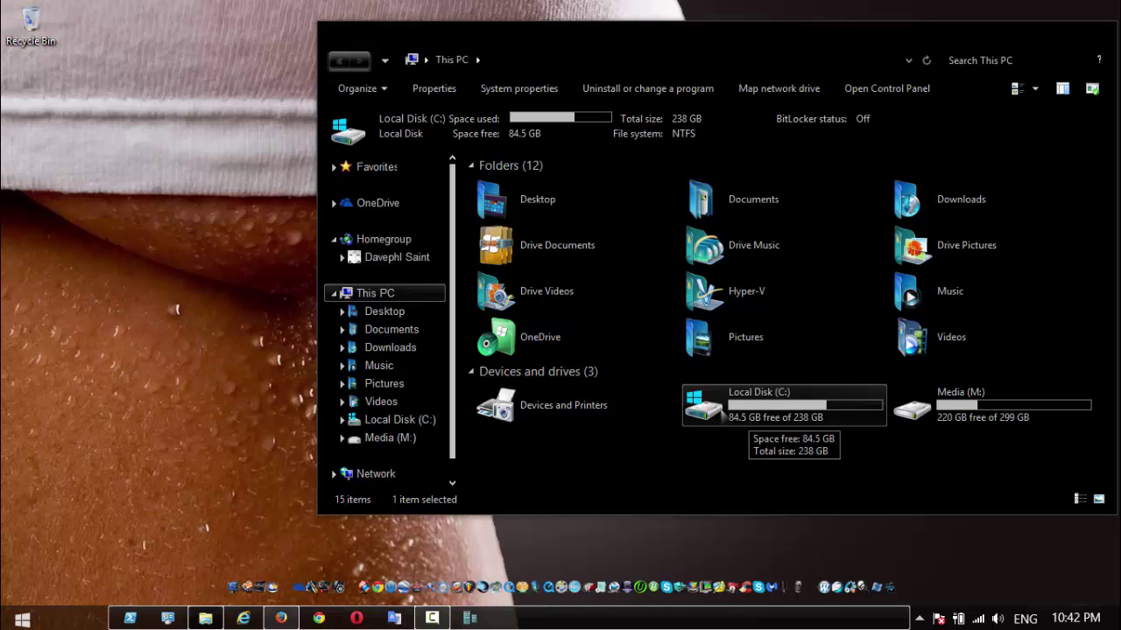
pyautogui.doubleClick(751, 412)
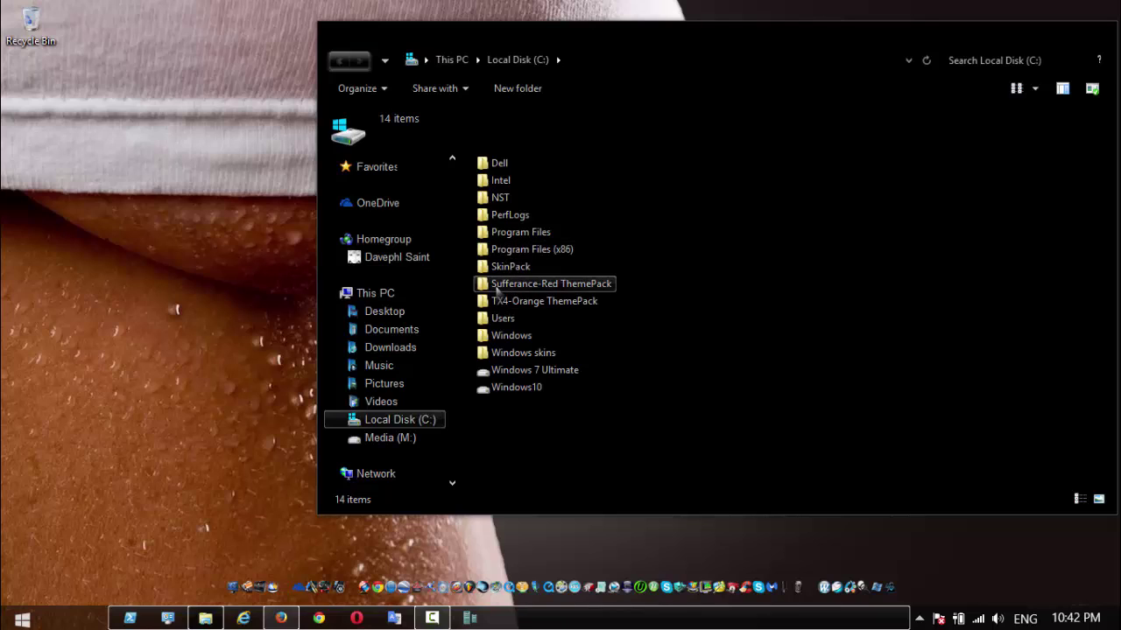
pyautogui.moveTo(642, 283); pyautogui.dragTo(554, 307)
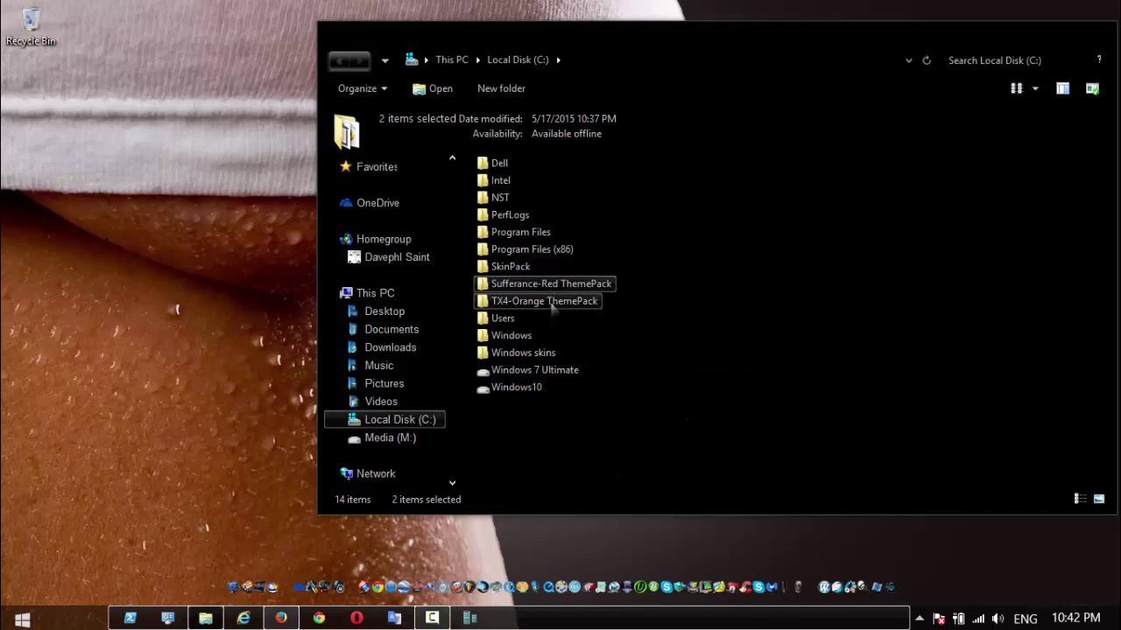
pyautogui.moveTo(551, 305); pyautogui.dragTo(551, 353)
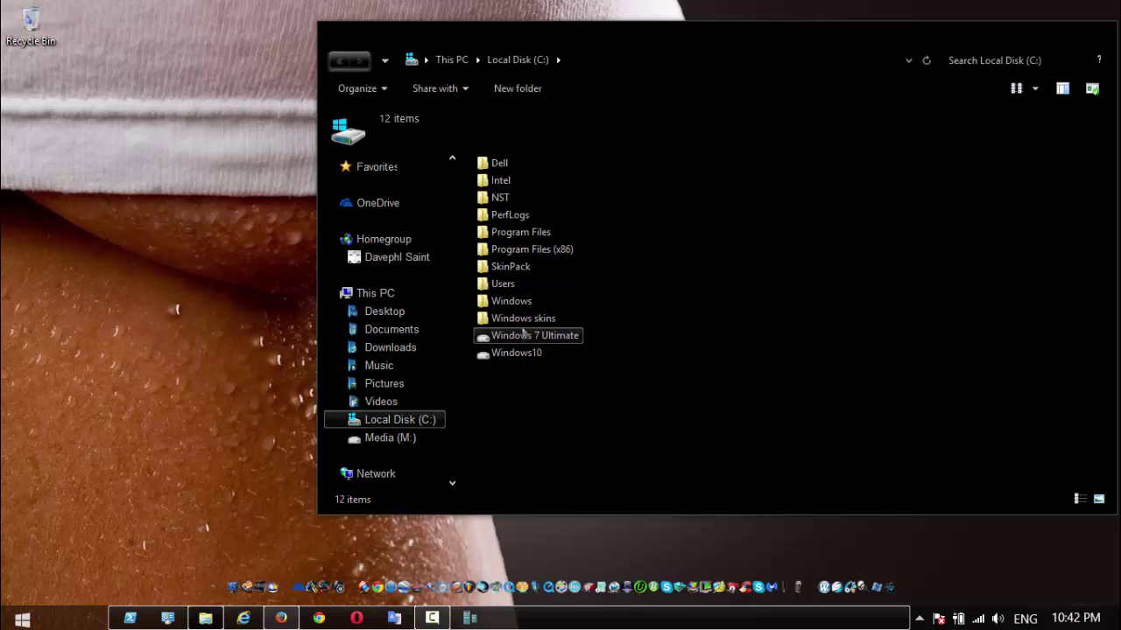
pyautogui.moveTo(514, 322)
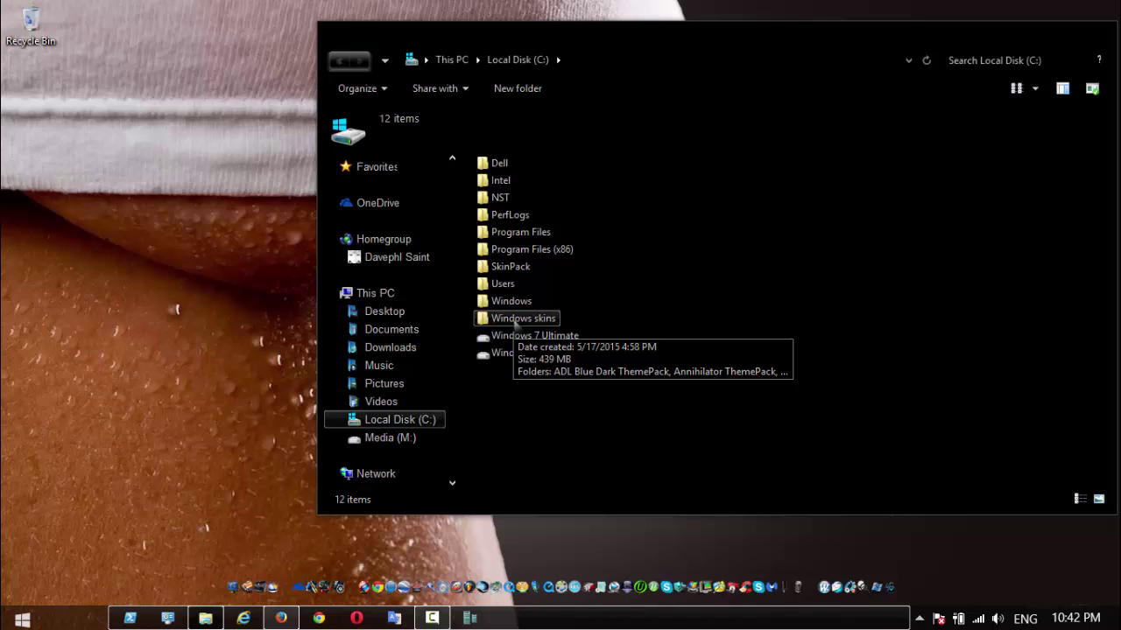
# Step: Look inside the SkinPack folder on Local Disk (C:) and return to the drive's root
pyautogui.click(501, 267)
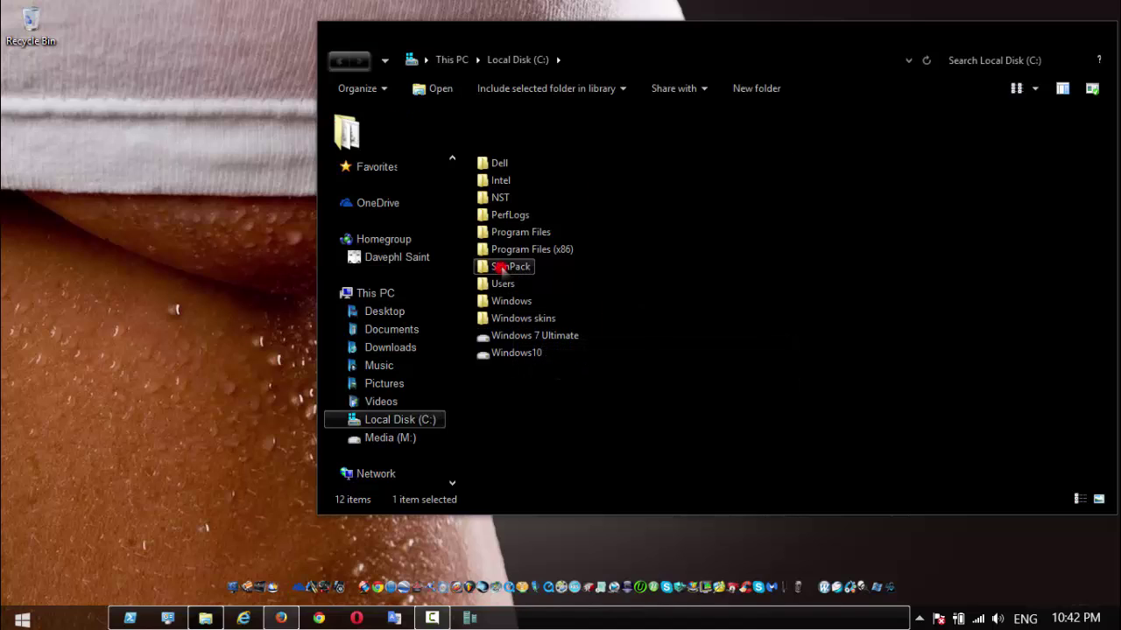
pyautogui.doubleClick(501, 268)
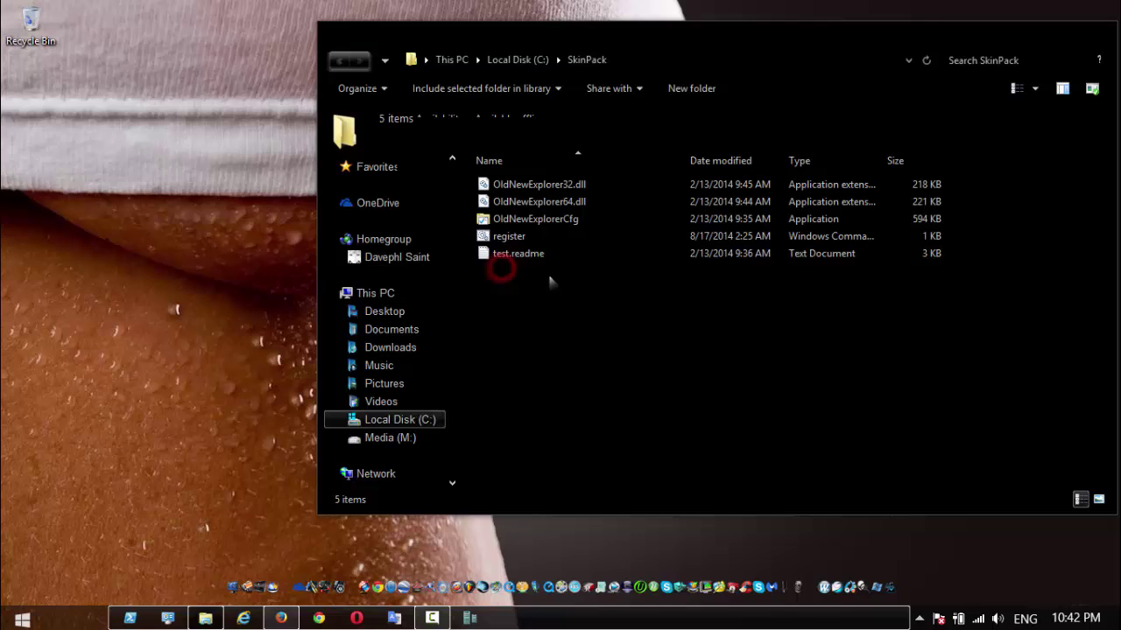
pyautogui.click(340, 59)
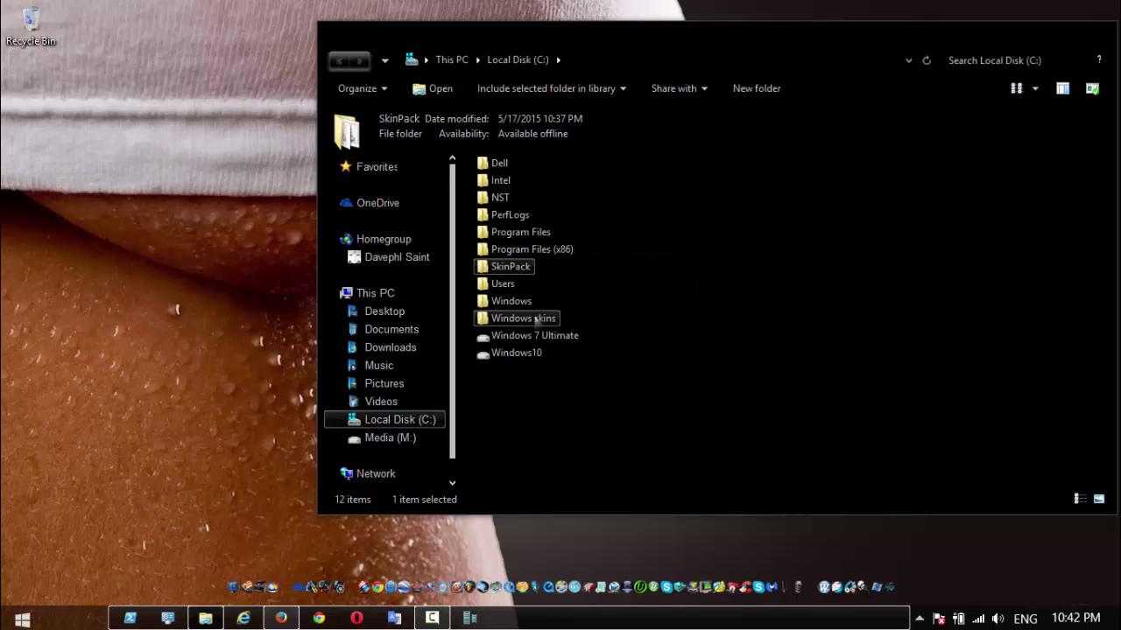
# Step: Launch fullglass from the SkinPack folder inside Windows skins
pyautogui.click(536, 319)
pyautogui.doubleClick(534, 320)
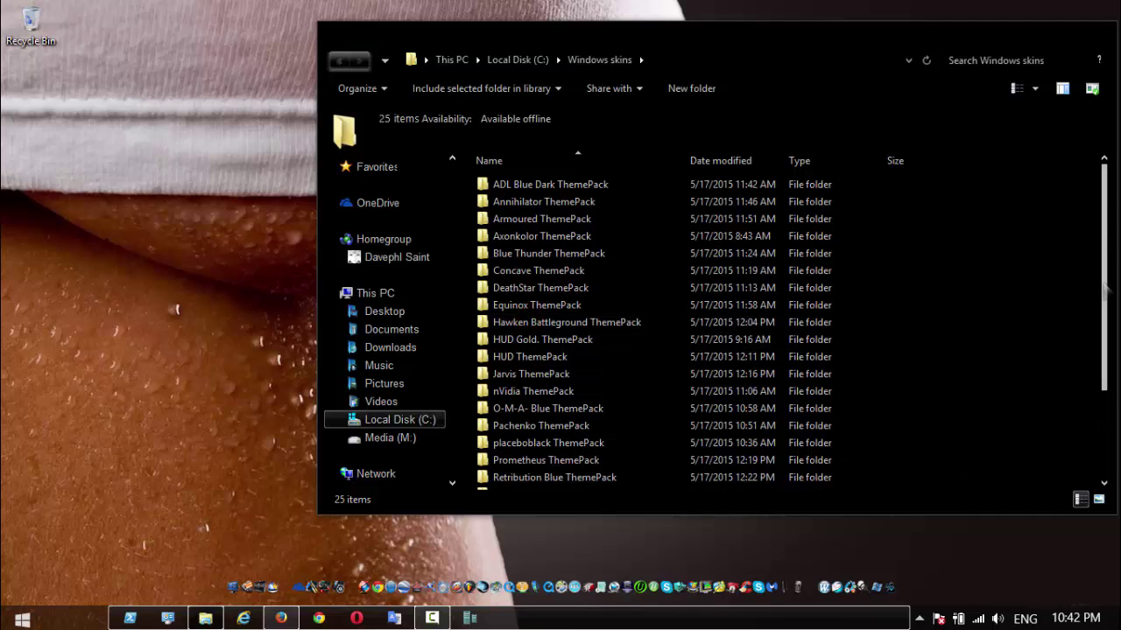
pyautogui.moveTo(1104, 291); pyautogui.dragTo(1105, 375)
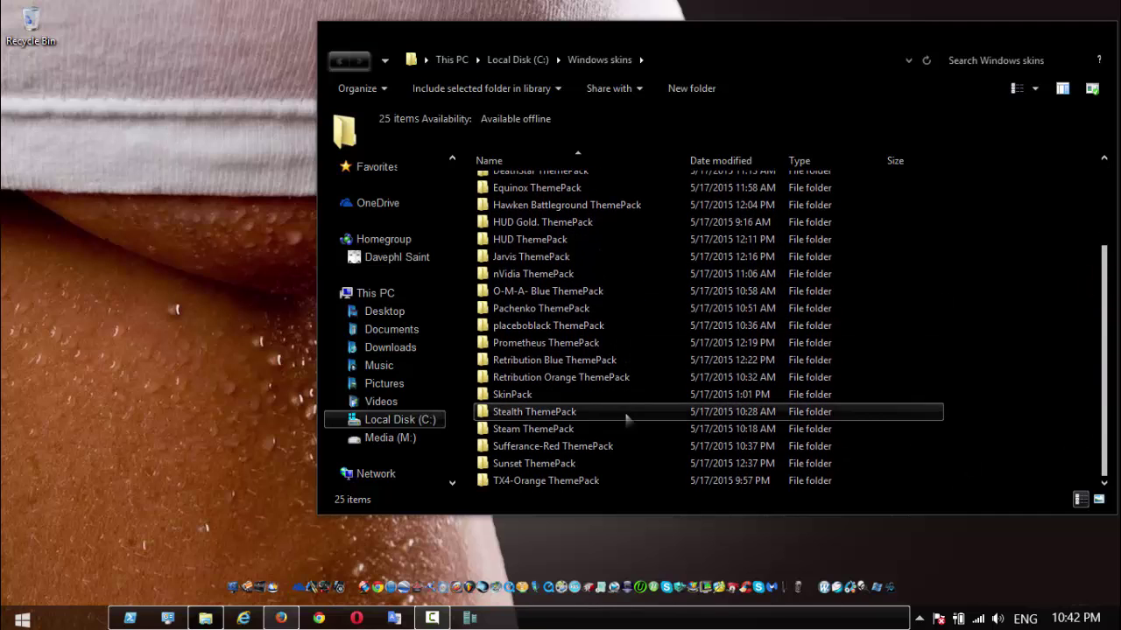
pyautogui.click(506, 396)
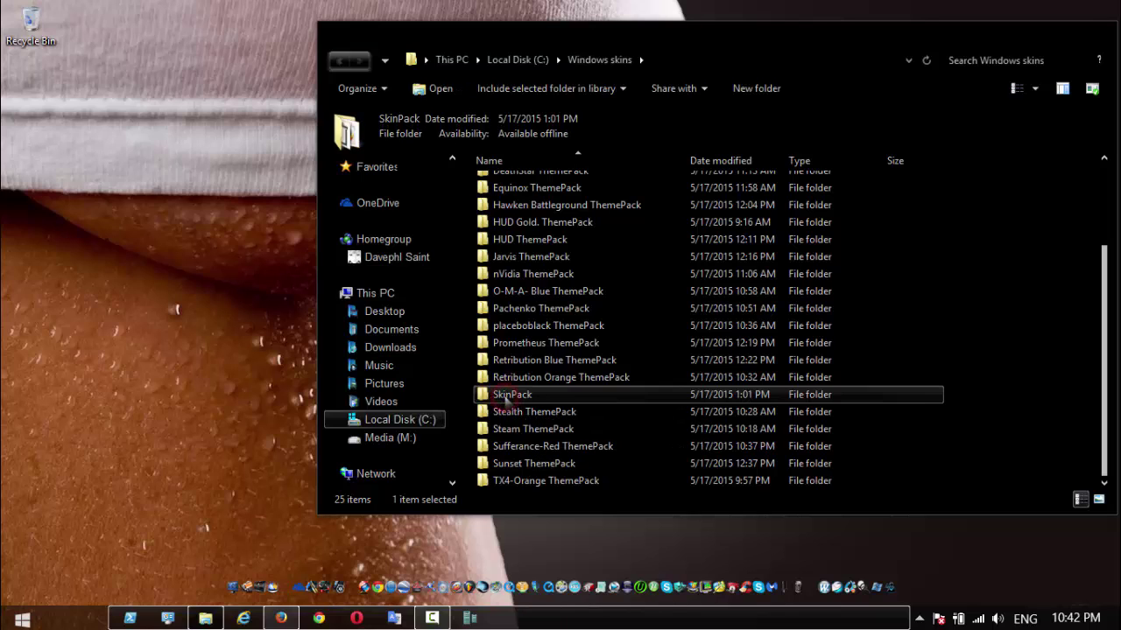
pyautogui.doubleClick(506, 395)
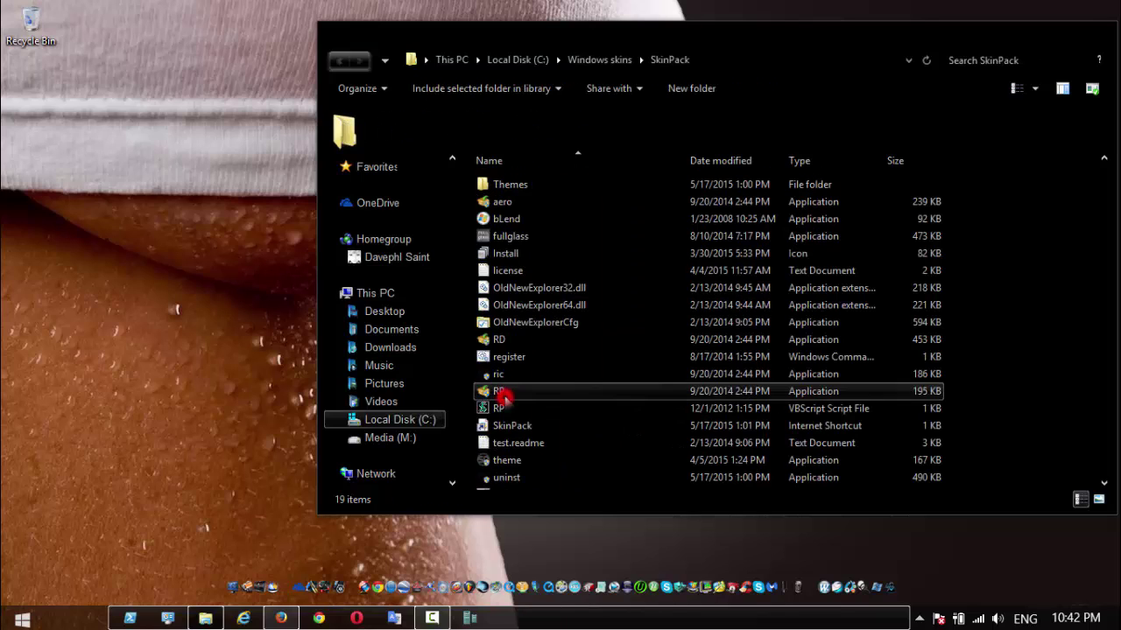
pyautogui.click(508, 236)
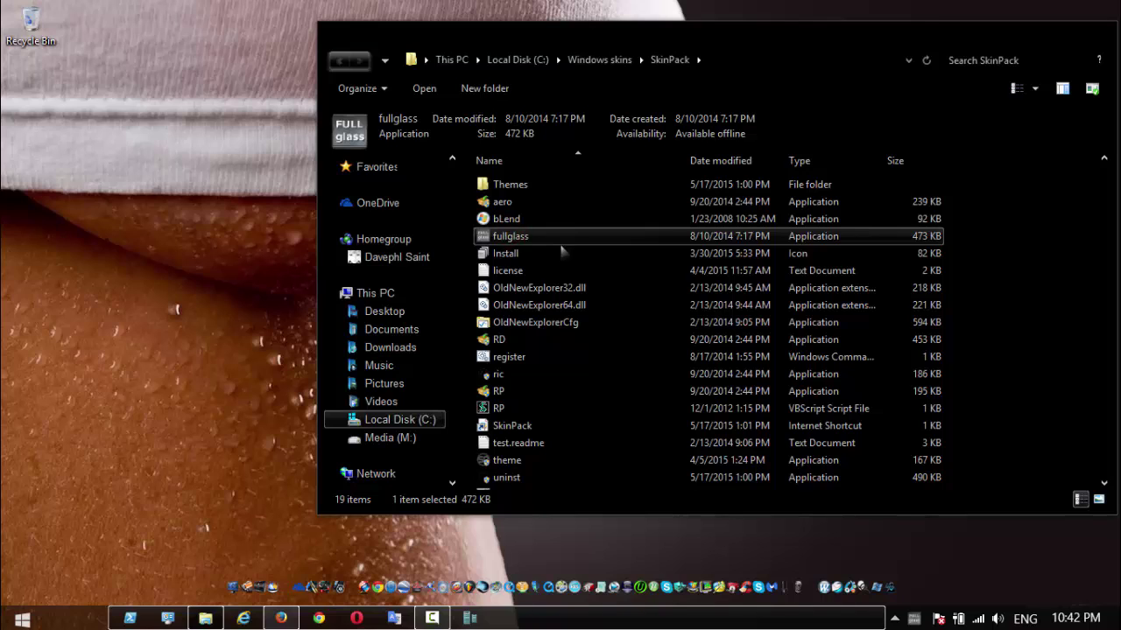
# Step: Launch bLend from the same folder, open its path entry C for modification and accept the transparency settings
pyautogui.doubleClick(506, 219)
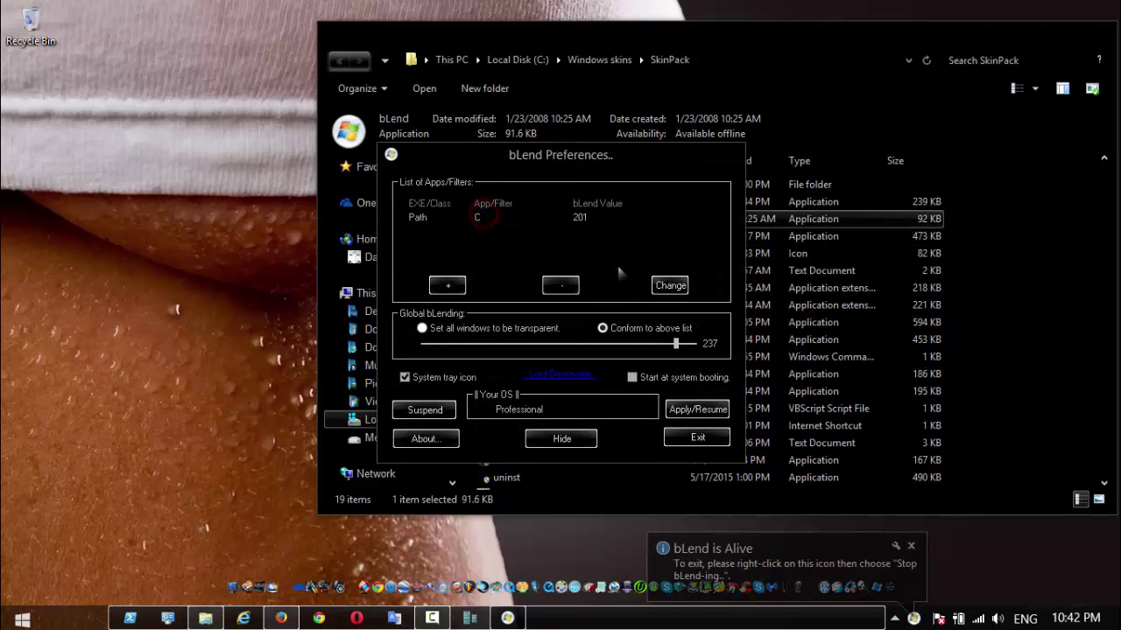
pyautogui.click(485, 218)
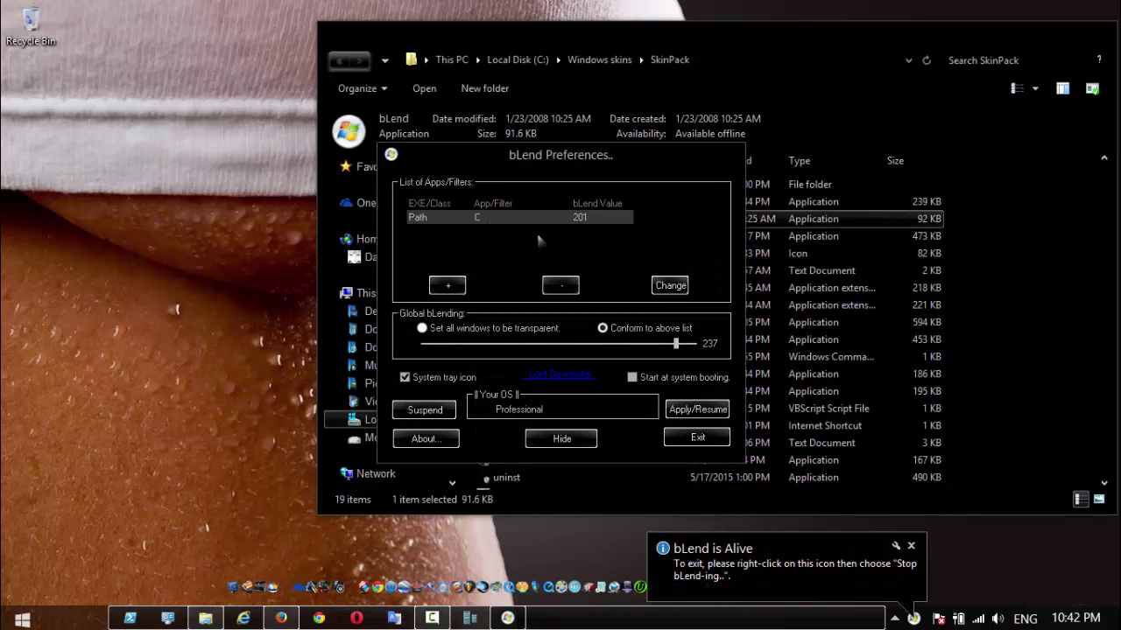
pyautogui.click(676, 287)
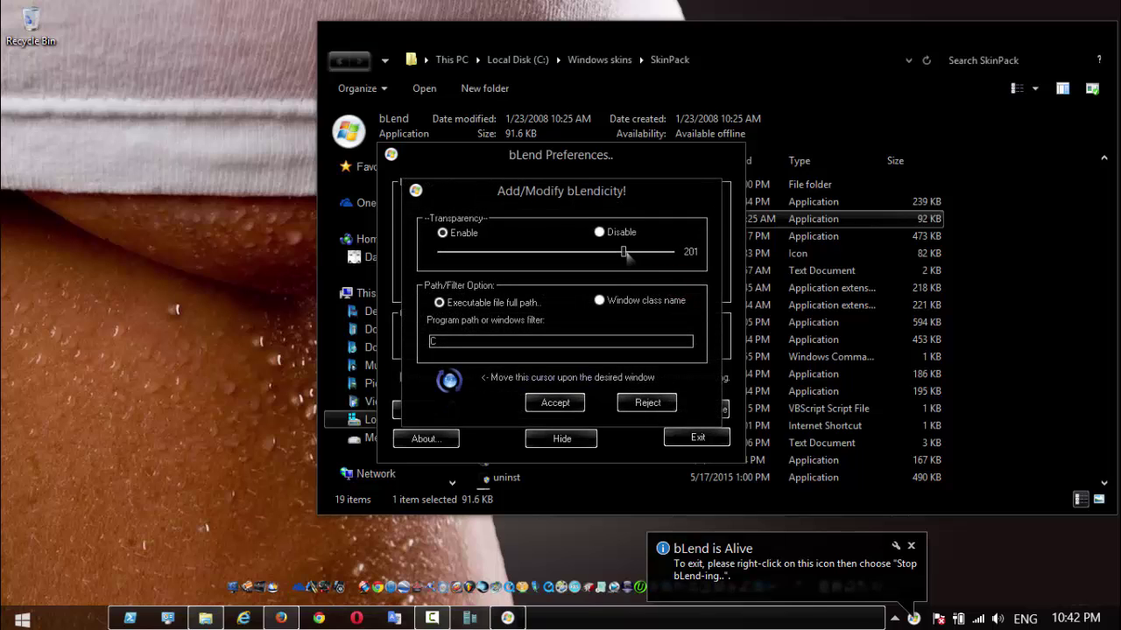
pyautogui.click(559, 402)
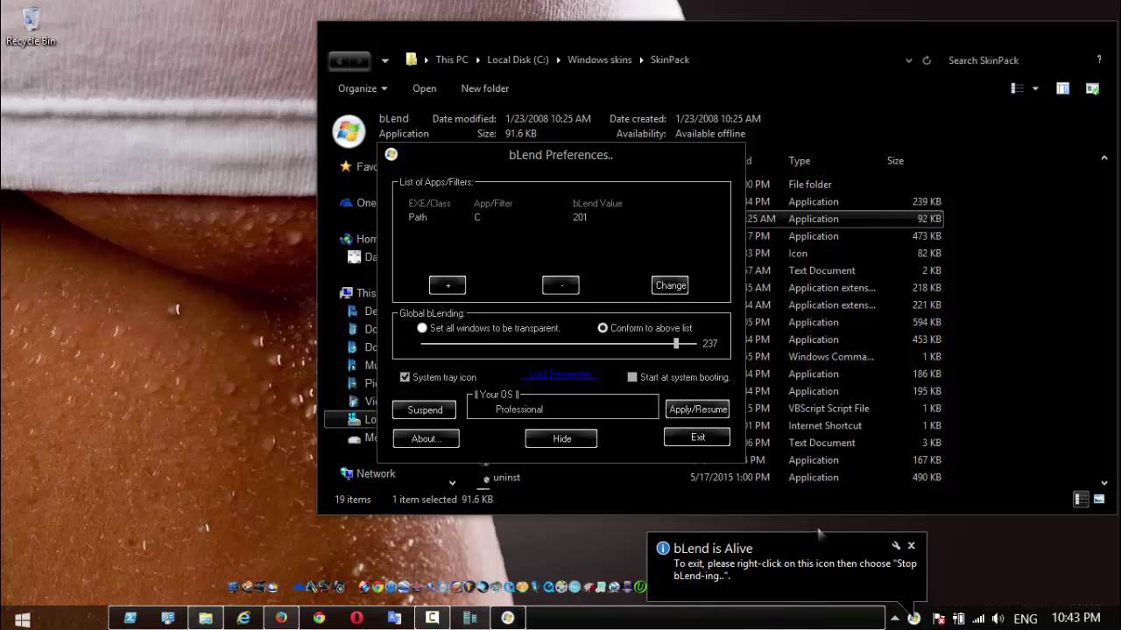
# Step: Place the SkinPack folder and bLend Preferences windows side by side and view fullglass's About message from the hidden notification icons
pyautogui.moveTo(880, 38); pyautogui.dragTo(963, 82)
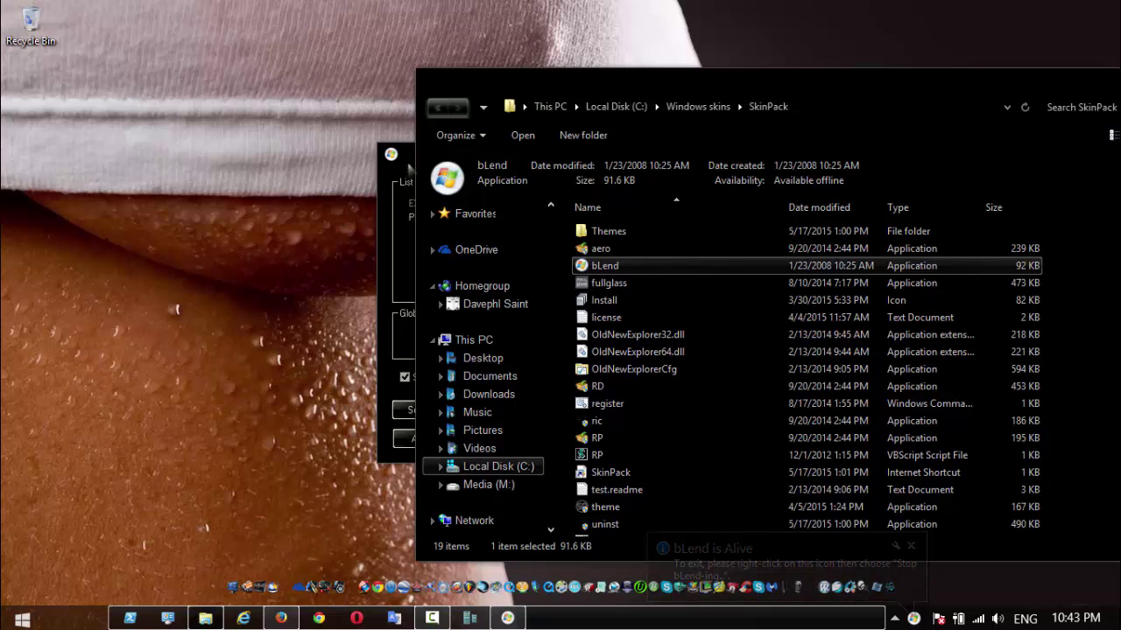
pyautogui.moveTo(408, 168); pyautogui.dragTo(76, 159)
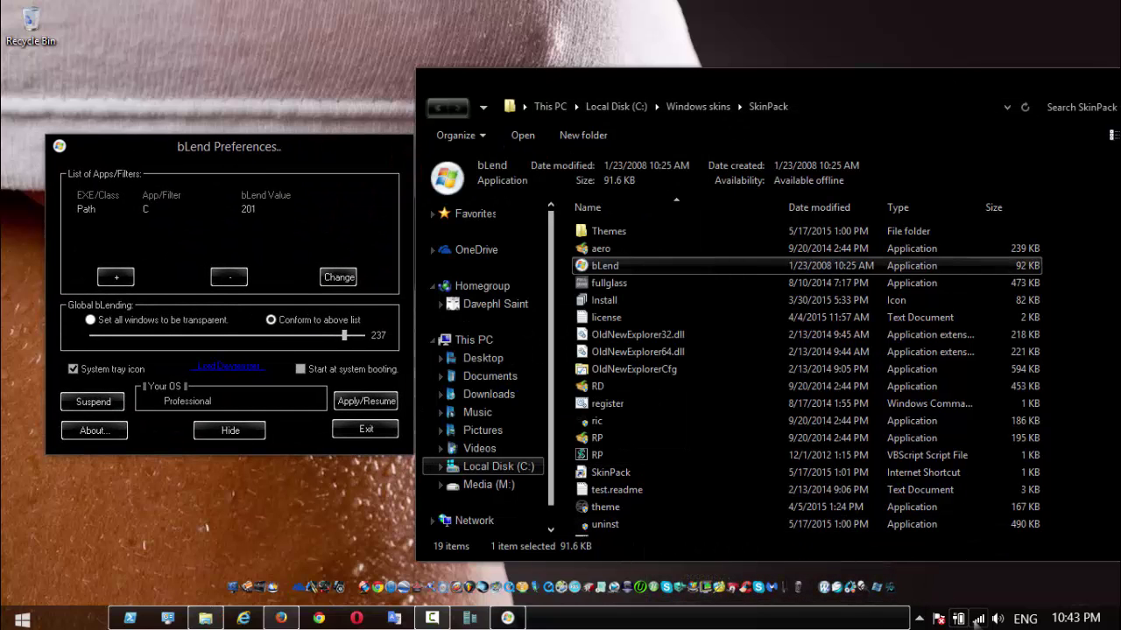
pyautogui.click(919, 619)
pyautogui.rightClick(893, 487)
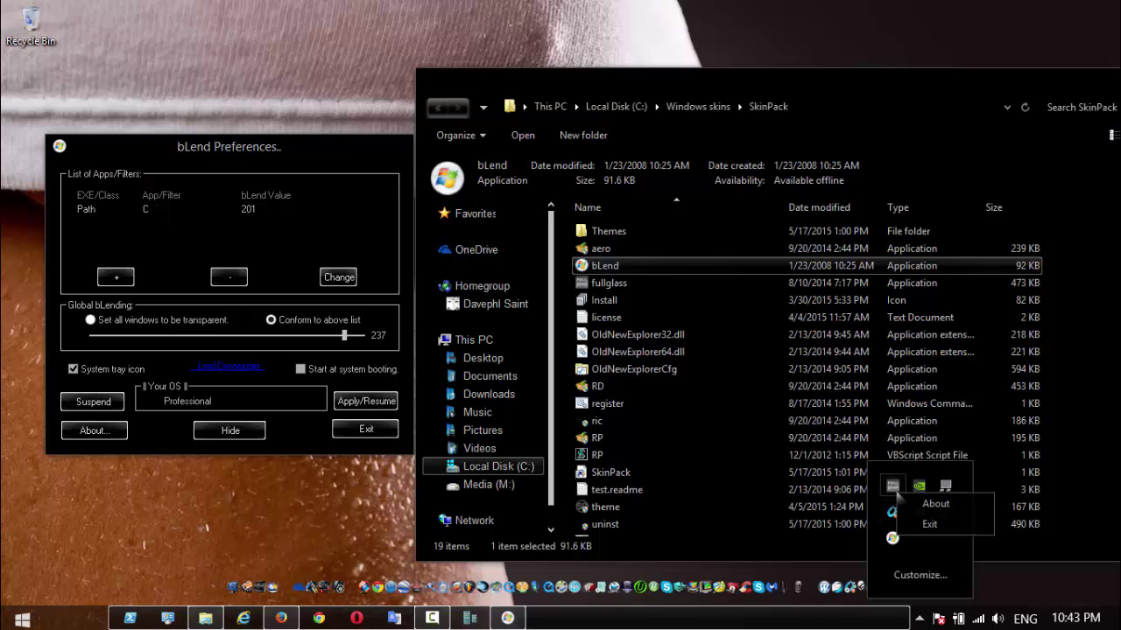
pyautogui.click(934, 505)
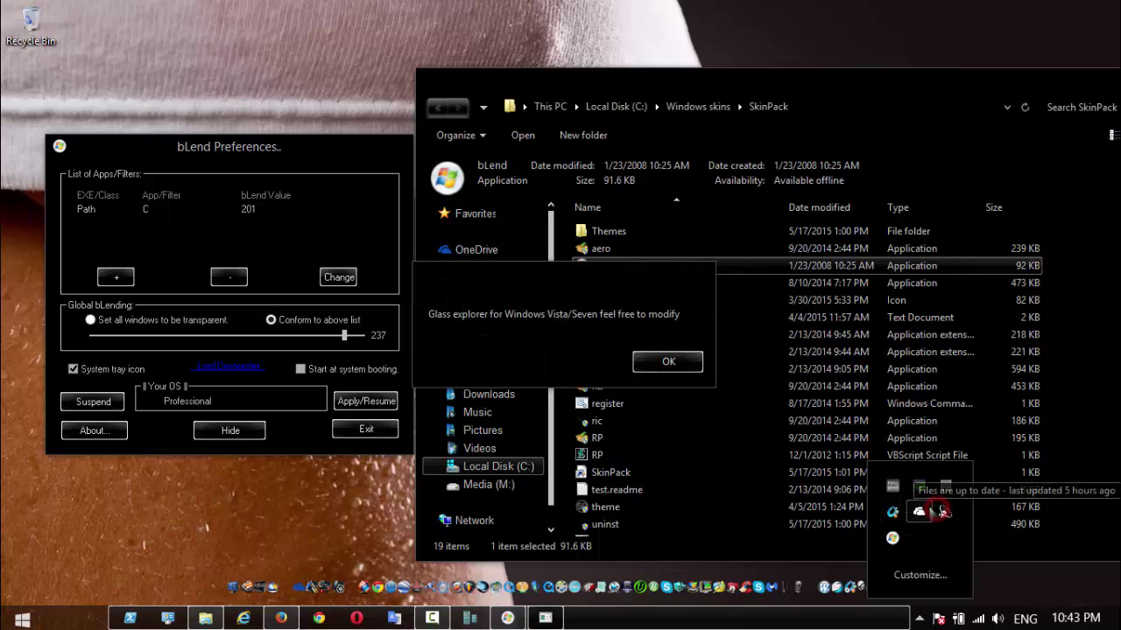
pyautogui.click(668, 362)
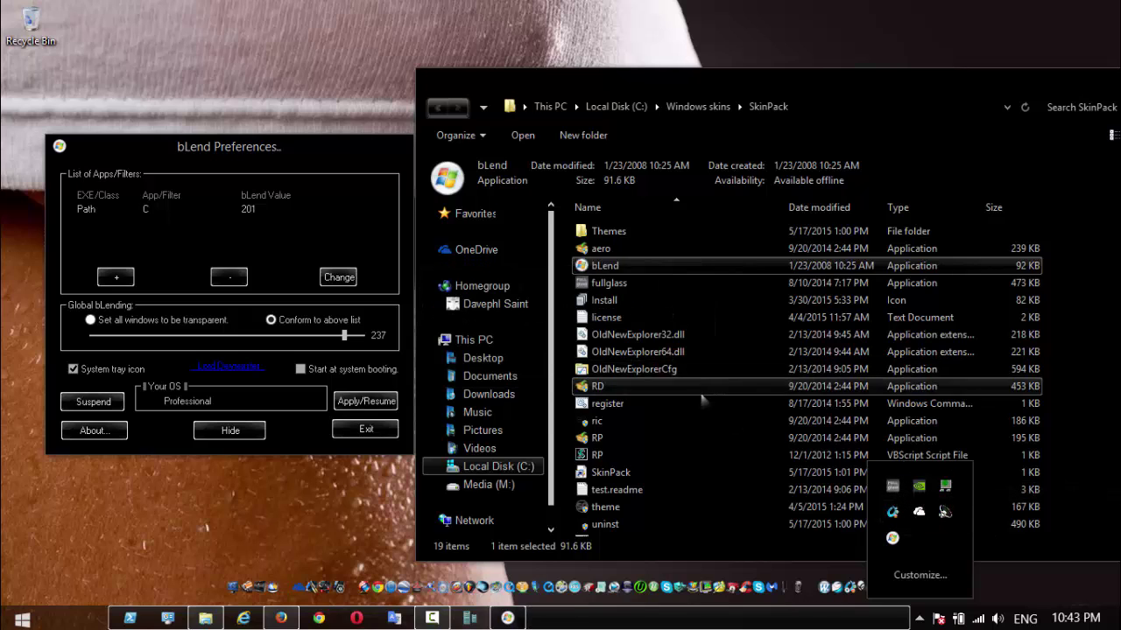
# Step: Reposition both windows to check the transparency over the wallpaper, and close bLend Preferences
pyautogui.moveTo(267, 156); pyautogui.dragTo(267, 89)
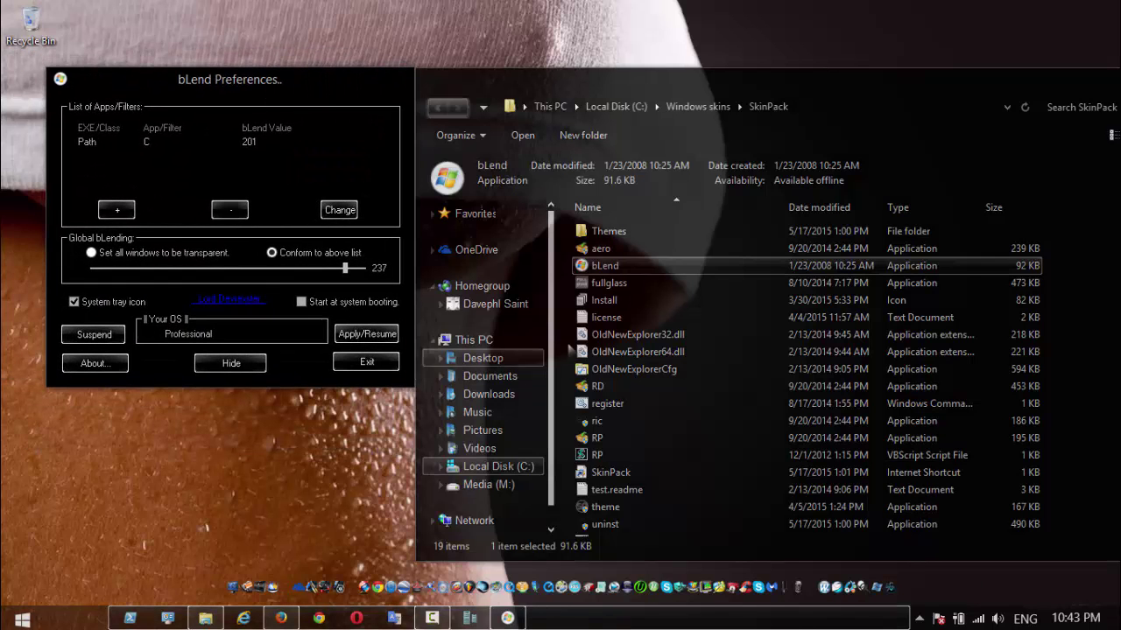
pyautogui.moveTo(838, 87); pyautogui.dragTo(599, 49)
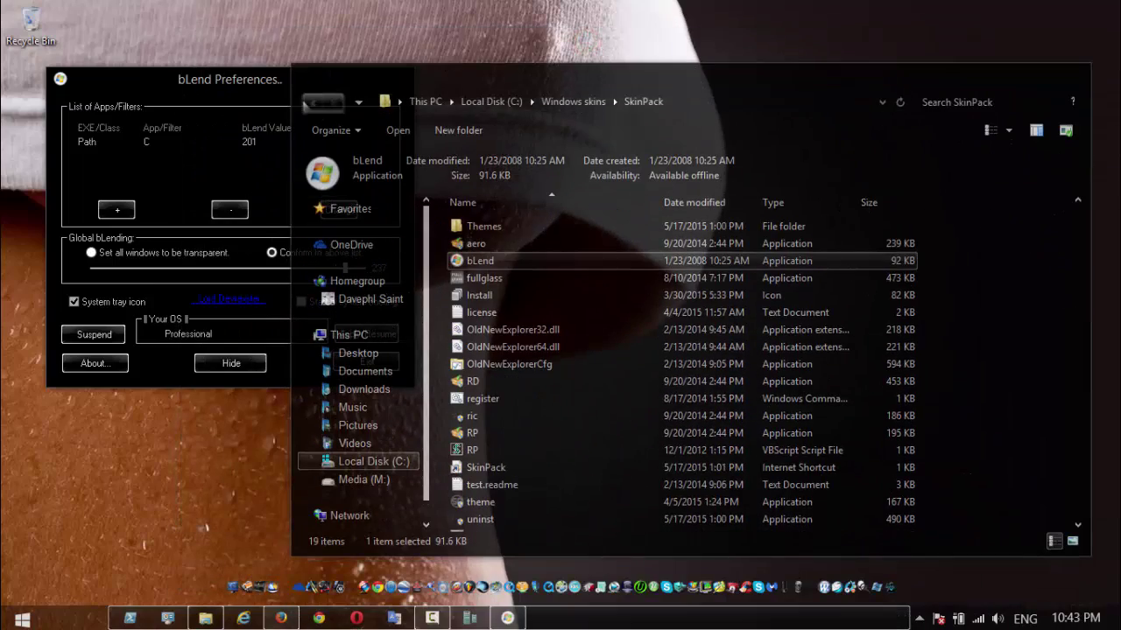
pyautogui.moveTo(254, 88); pyautogui.dragTo(204, 99)
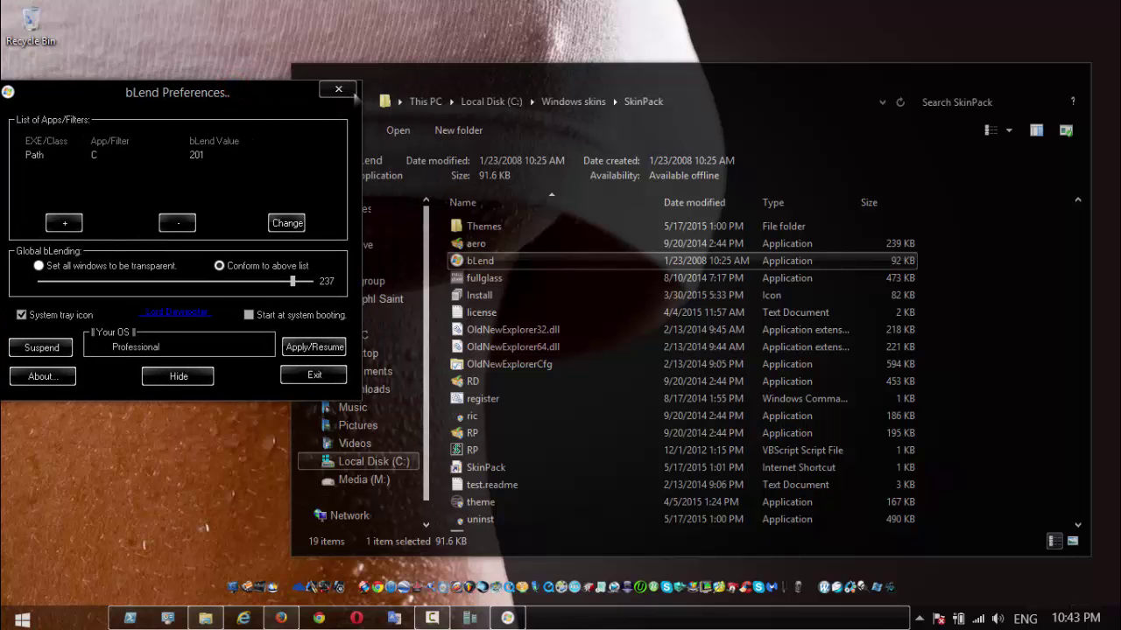
pyautogui.click(340, 90)
pyautogui.moveTo(449, 81); pyautogui.dragTo(239, 42)
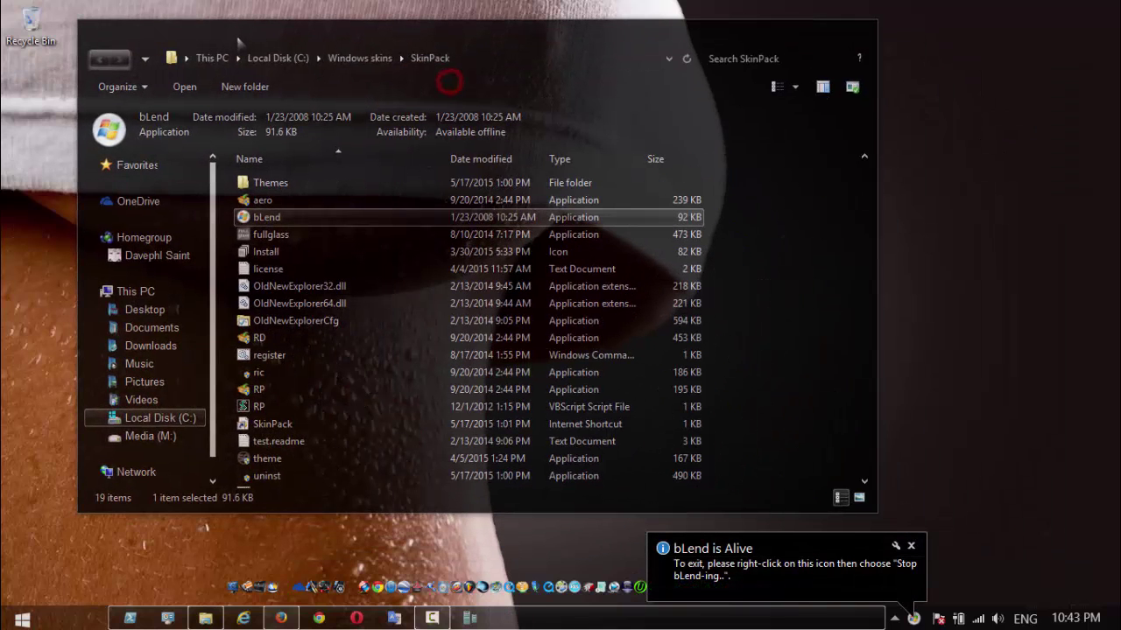
# Step: Show This PC in the transparent window and view the desktop context menu's View options and the Start menu over it
pyautogui.click(147, 293)
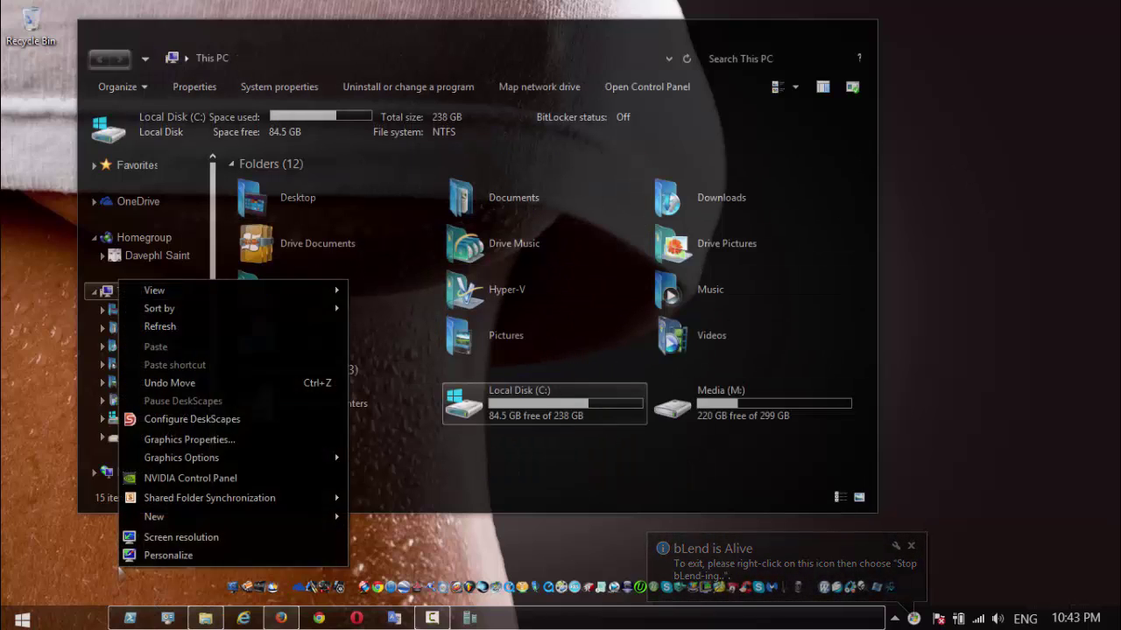
pyautogui.rightClick(119, 569)
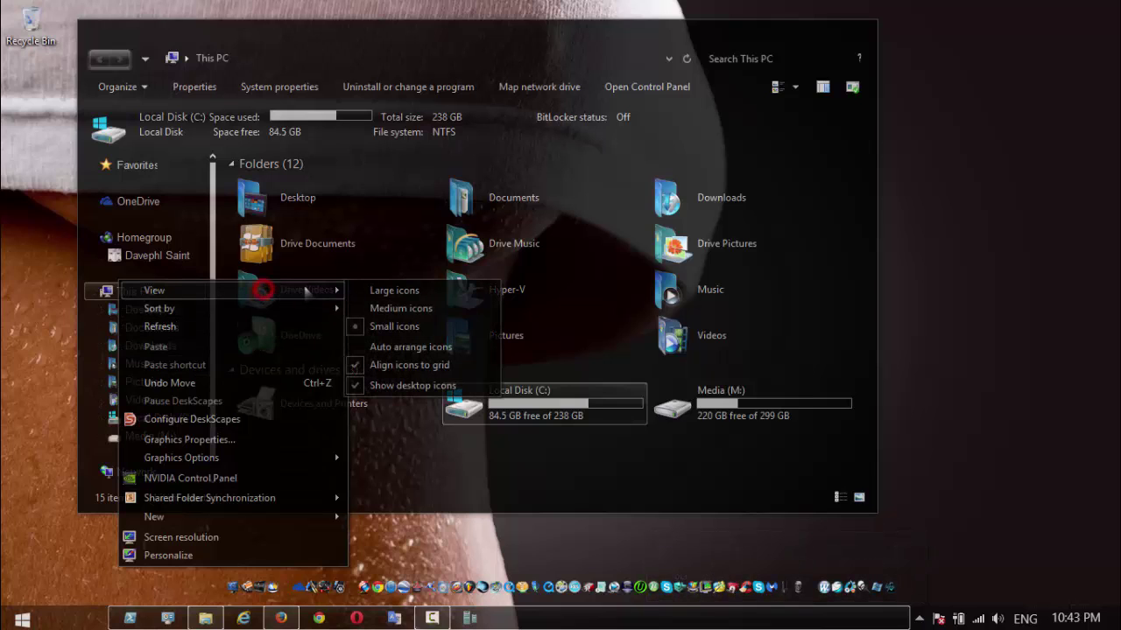
pyautogui.click(372, 396)
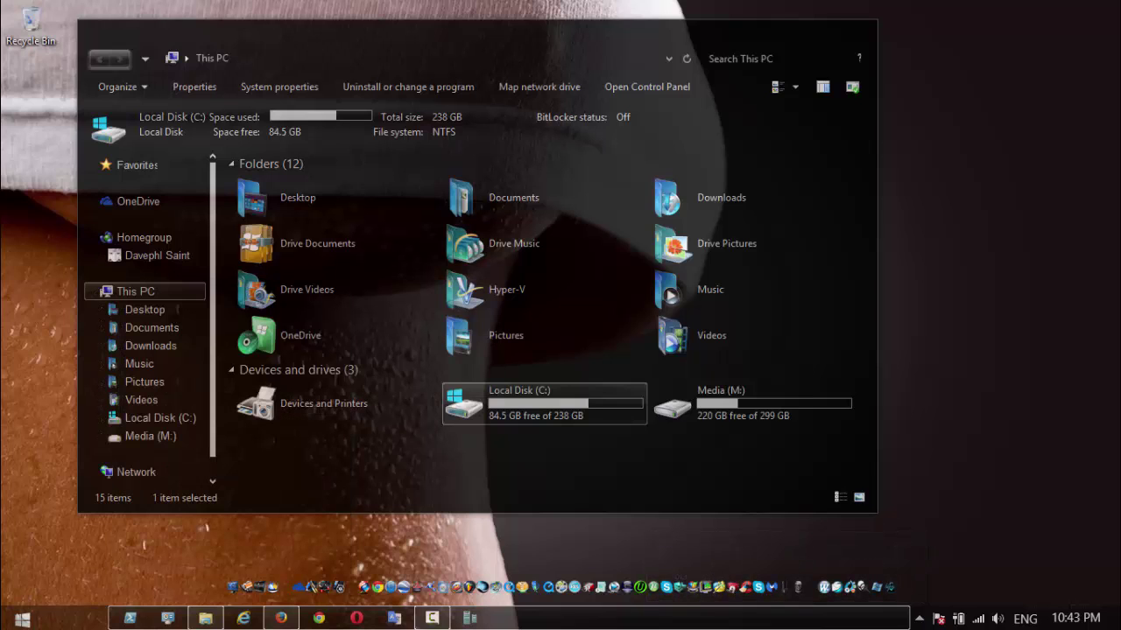
pyautogui.click(24, 616)
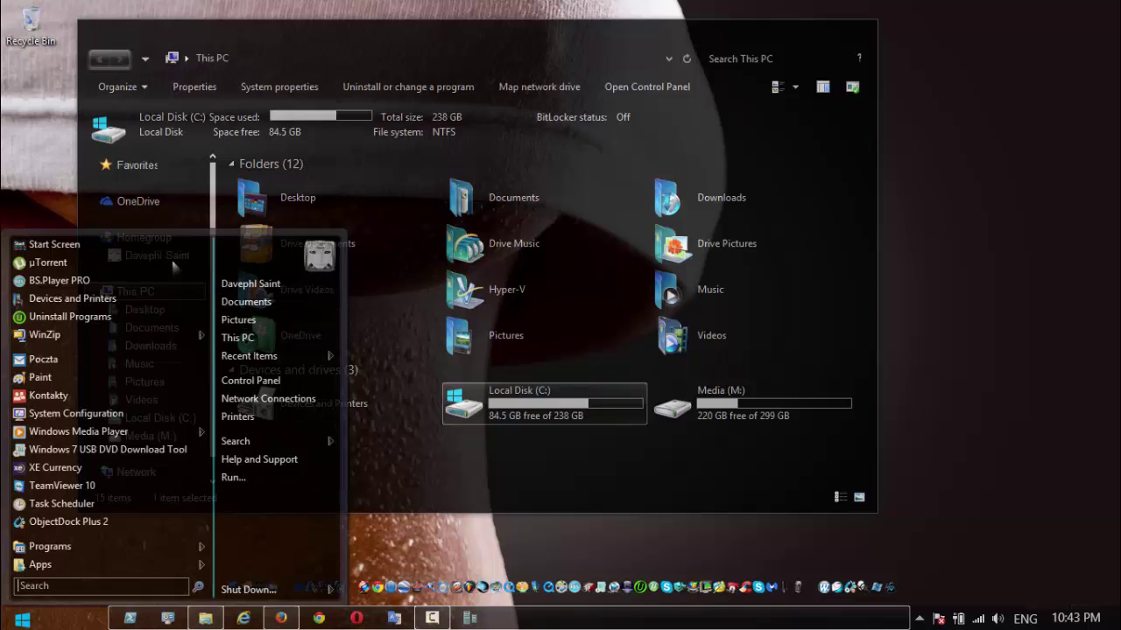
pyautogui.click(563, 534)
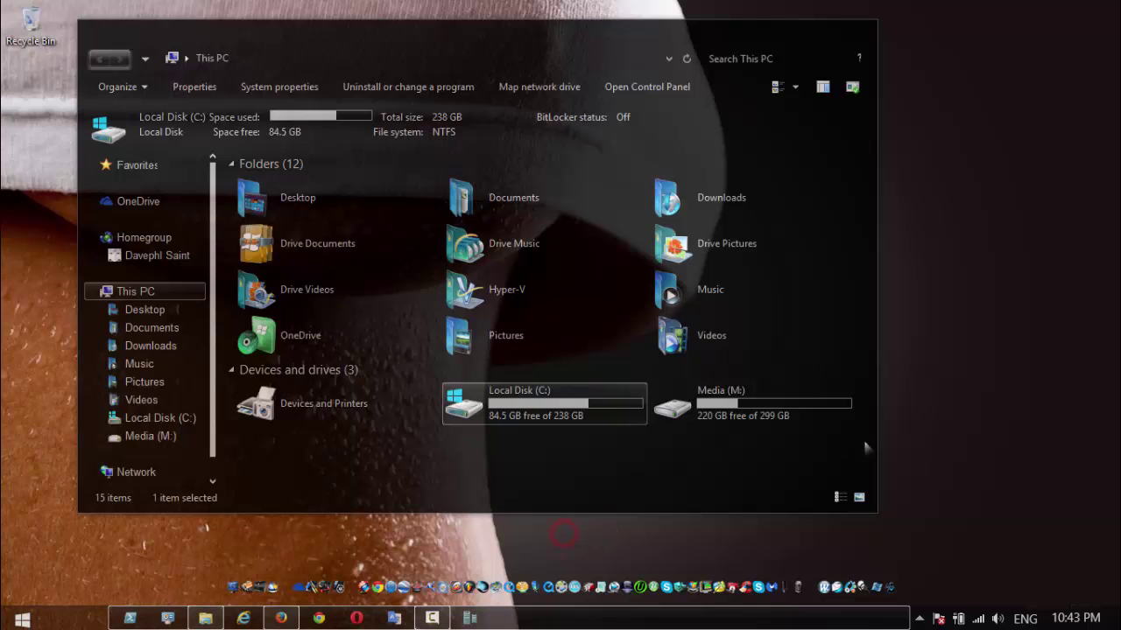
# Step: Apply The Wraith animated background to the desktop with DeskScapes 8 and close its configuration window
pyautogui.moveTo(703, 24); pyautogui.dragTo(832, 64)
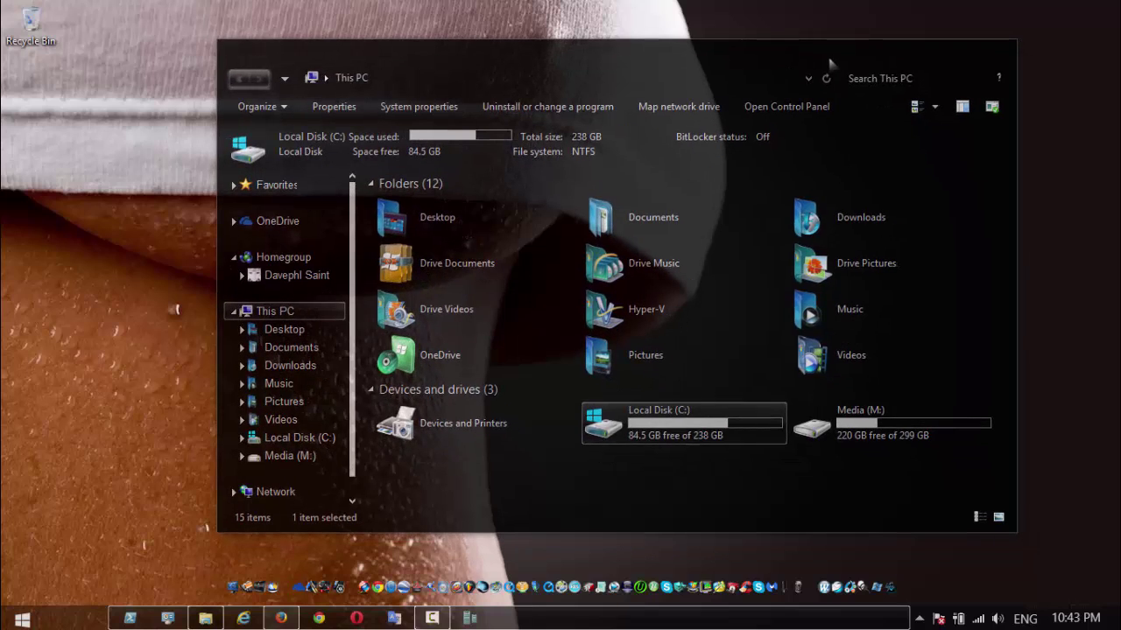
pyautogui.rightClick(891, 17)
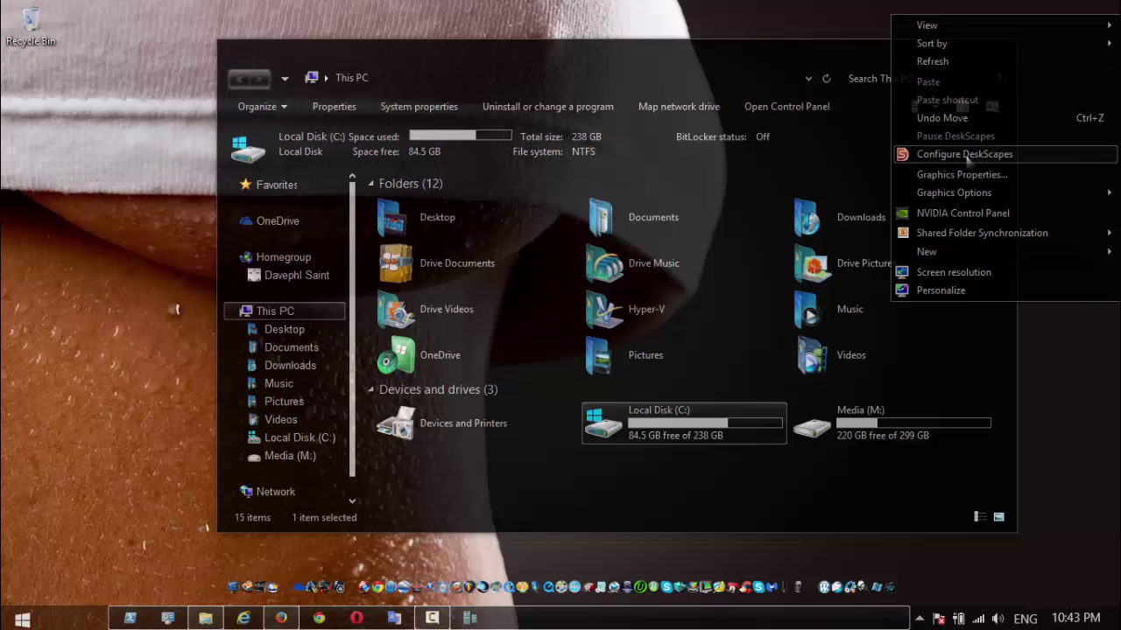
pyautogui.click(950, 154)
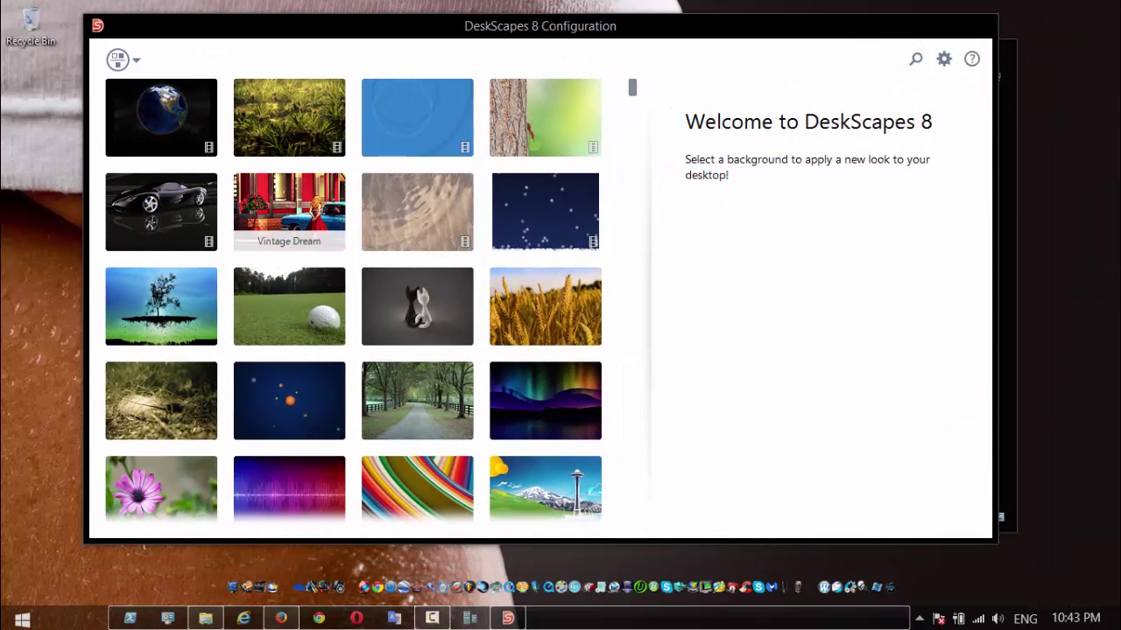
pyautogui.click(160, 210)
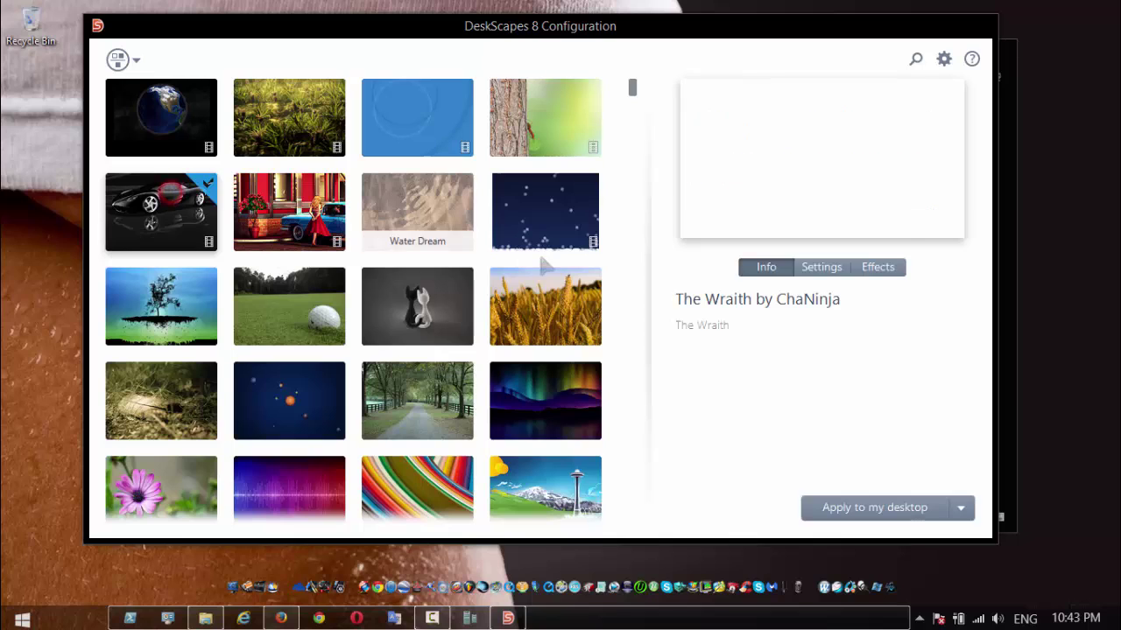
pyautogui.click(863, 512)
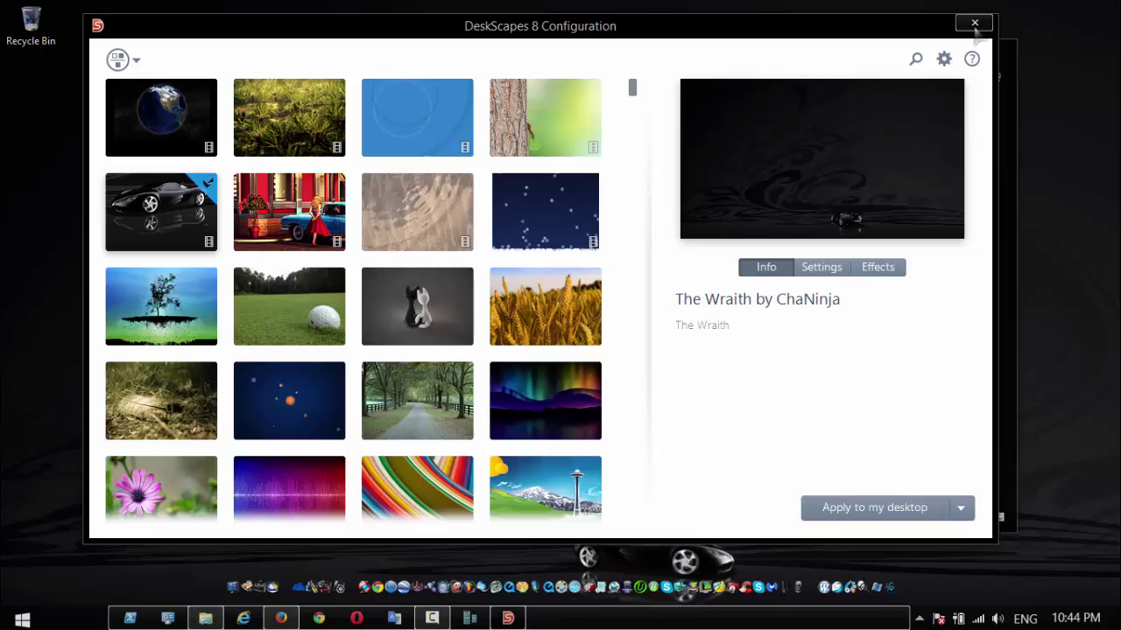
pyautogui.click(975, 24)
# Step: Move the This PC window away from the animated car and launch Rainmeter from the installed programs
pyautogui.moveTo(779, 63); pyautogui.dragTo(638, 35)
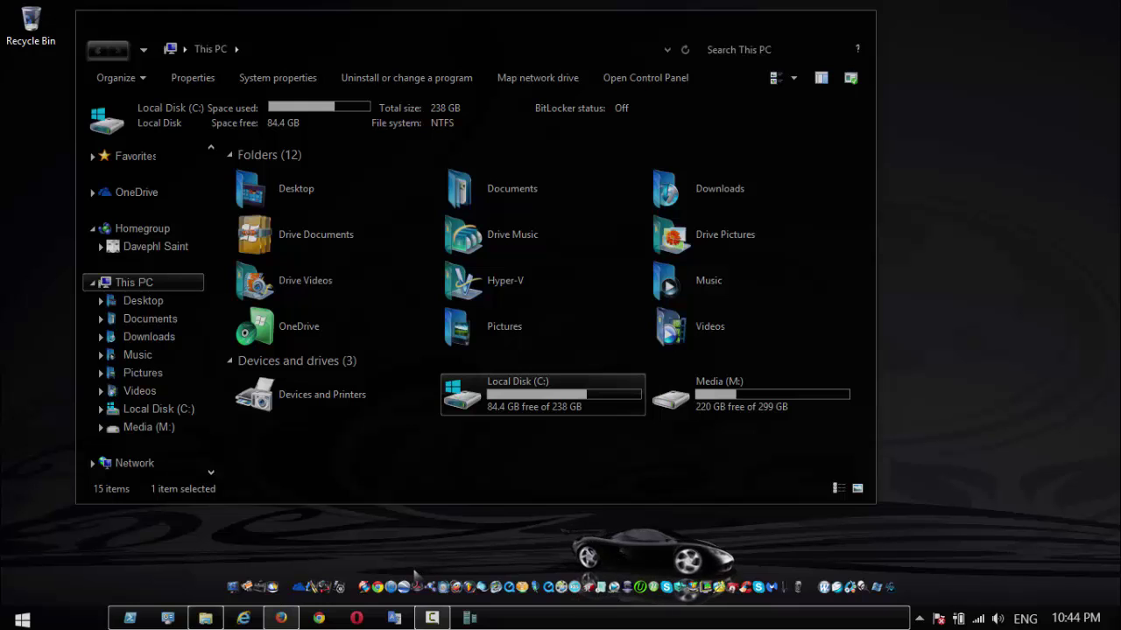
pyautogui.click(22, 619)
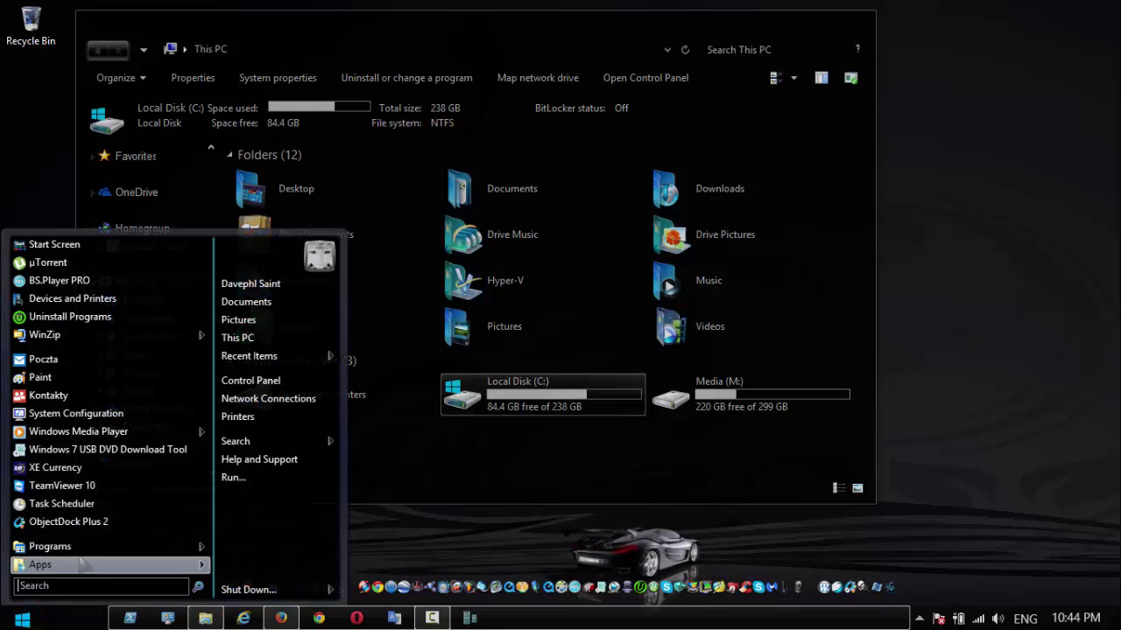
pyautogui.moveTo(122, 547)
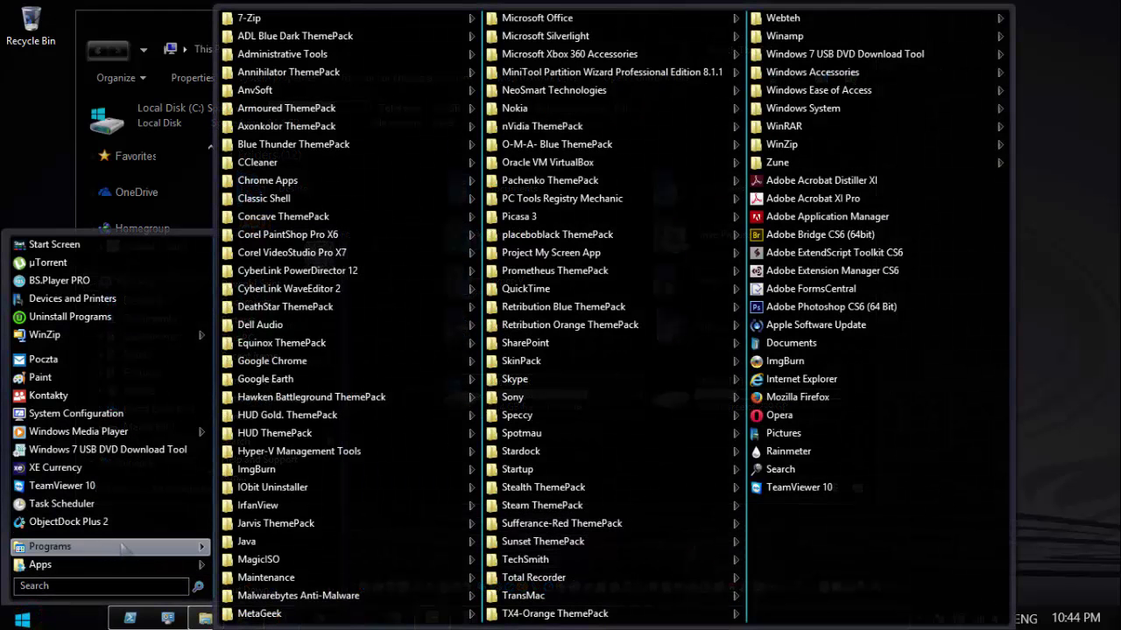
pyautogui.click(788, 451)
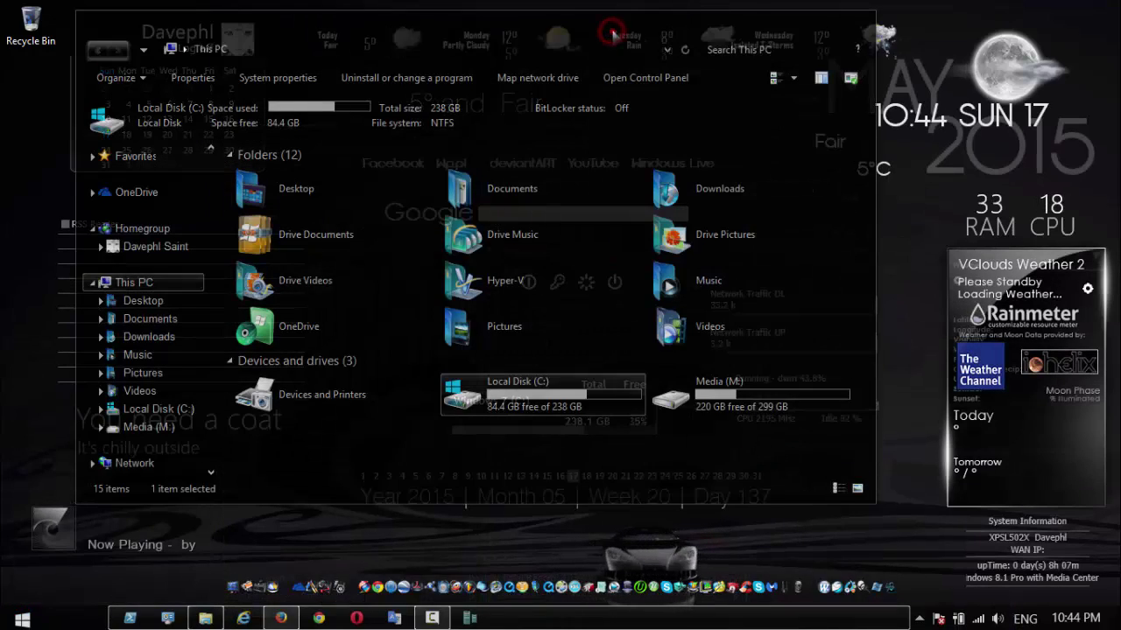
# Step: Browse the Desktop and Documents folders in the transparent window over the Rainmeter skins, reposition it, and close it
pyautogui.moveTo(671, 34)
pyautogui.mouseDown()
pyautogui.moveTo(998, 348)
pyautogui.moveTo(916, 615)
pyautogui.moveTo(886, 610)
pyautogui.moveTo(670, 35)
pyautogui.mouseUp()
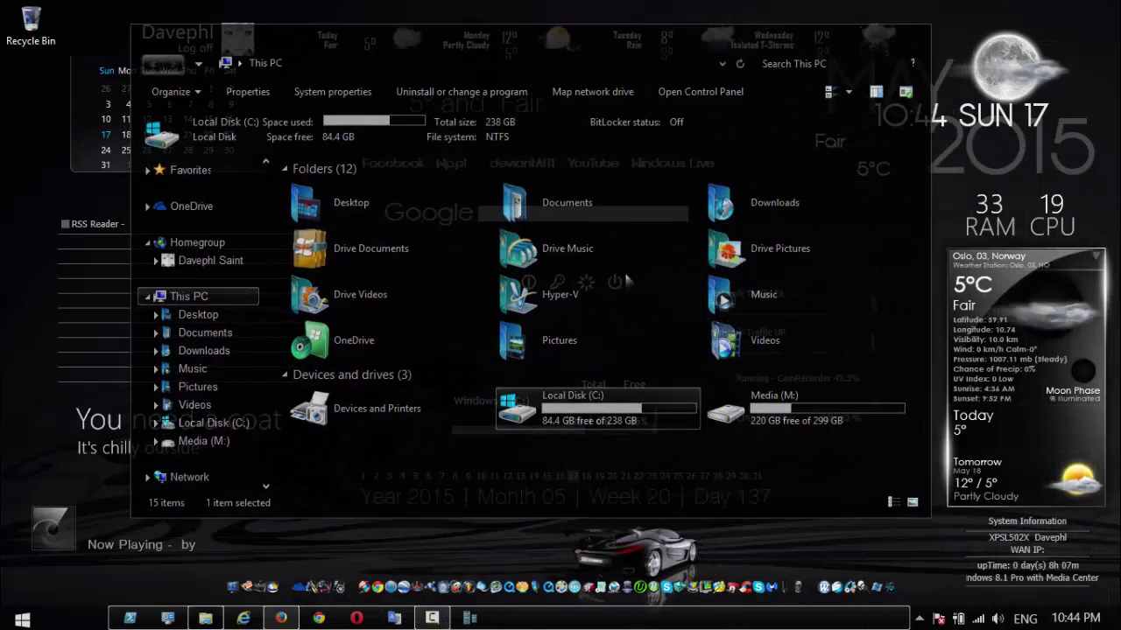
pyautogui.doubleClick(371, 214)
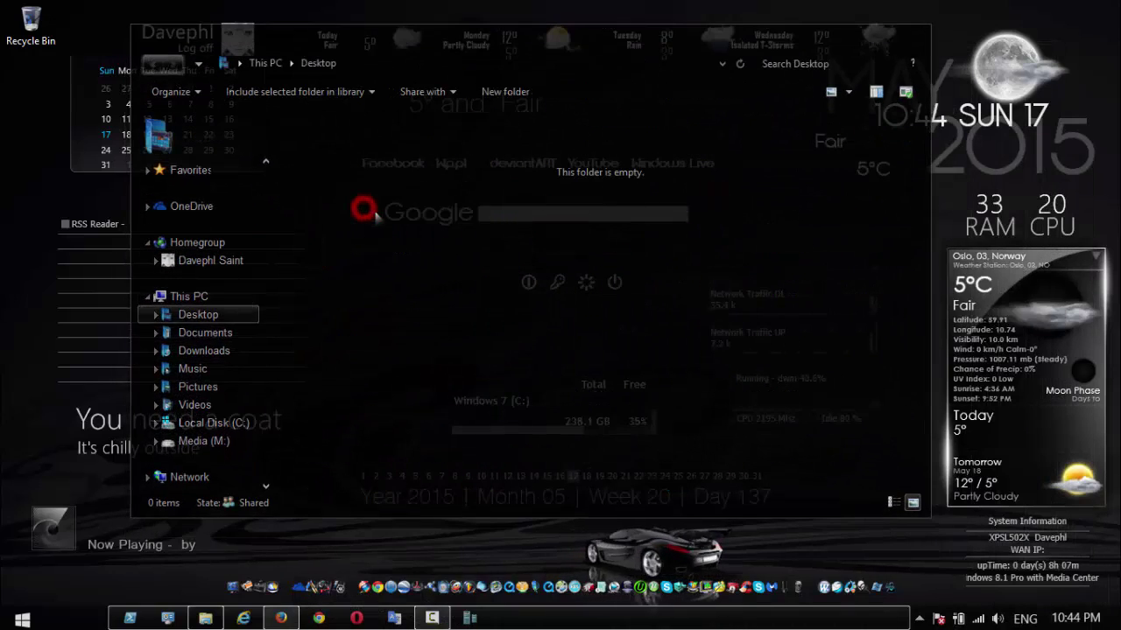
pyautogui.click(236, 335)
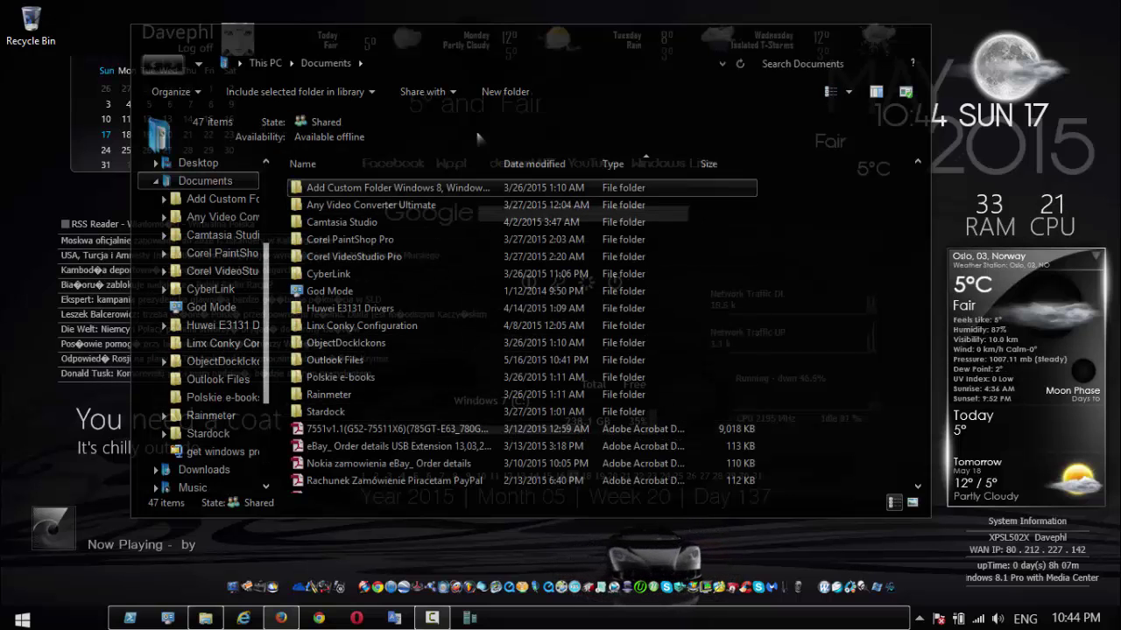
pyautogui.moveTo(453, 35); pyautogui.dragTo(512, 63)
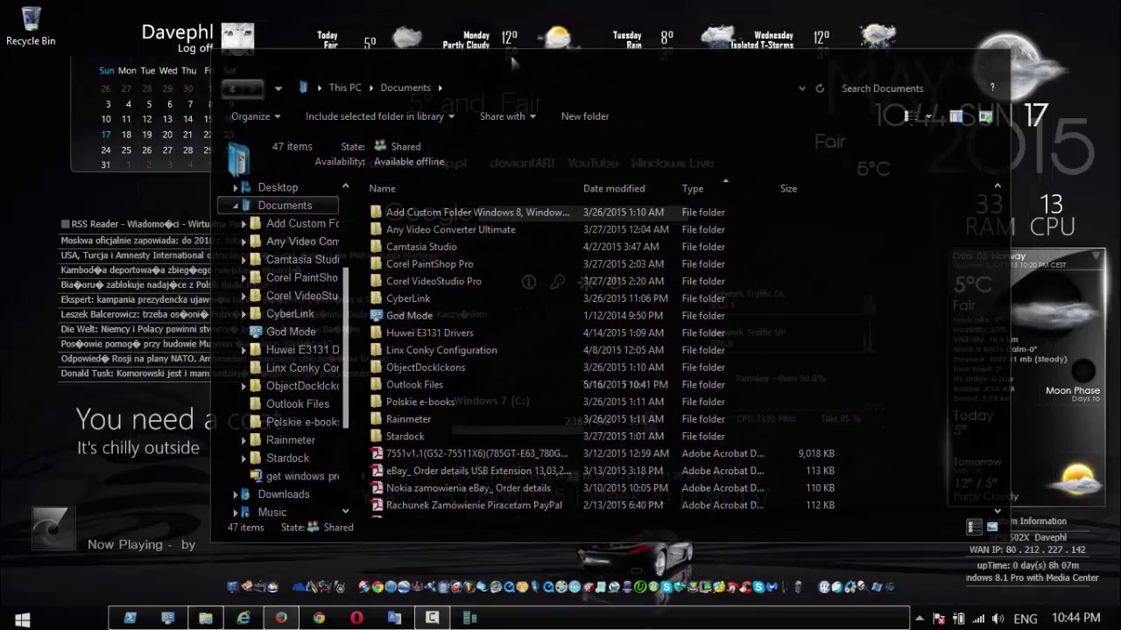
pyautogui.click(262, 187)
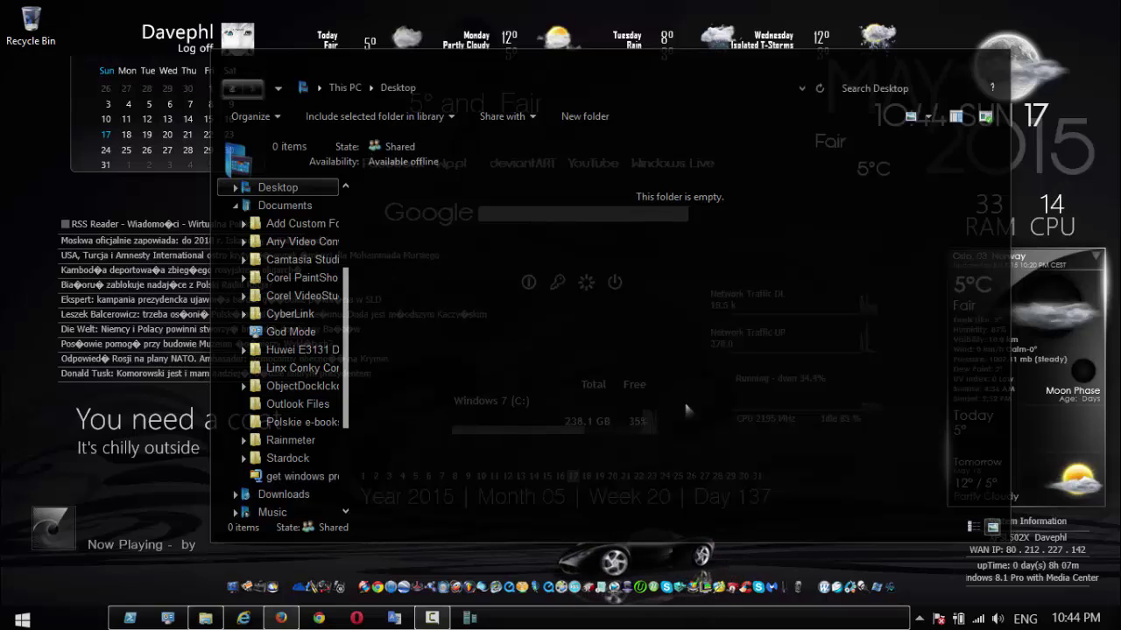
pyautogui.click(987, 59)
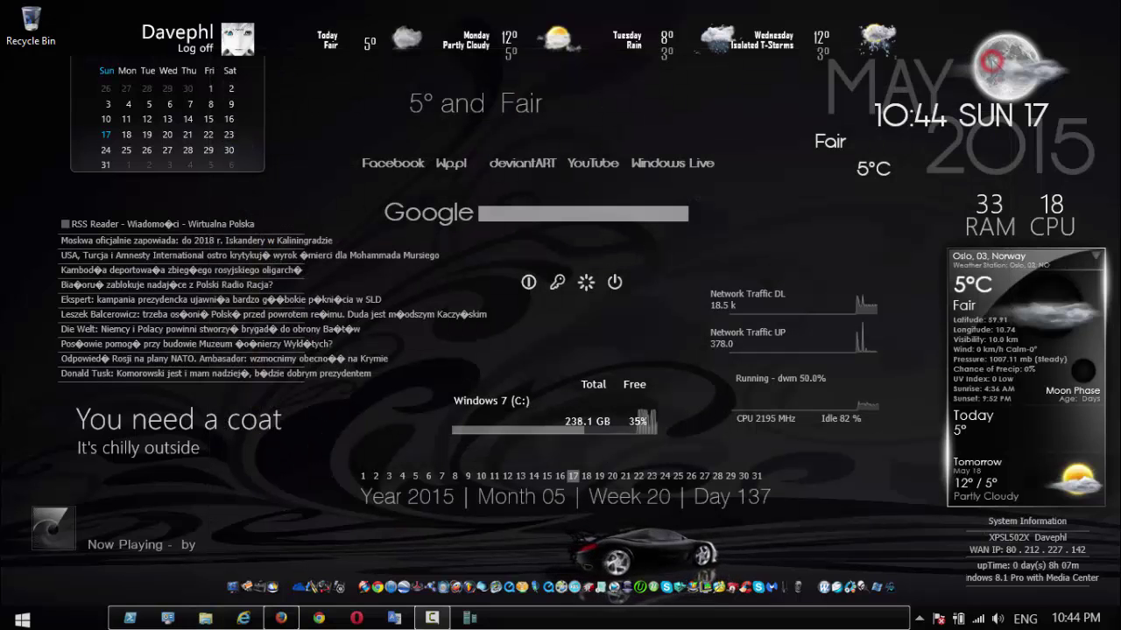
# Step: Check how the network list, volume control, clock calendar and hidden notification icons look over the customized desktop, dismissing each
pyautogui.click(977, 619)
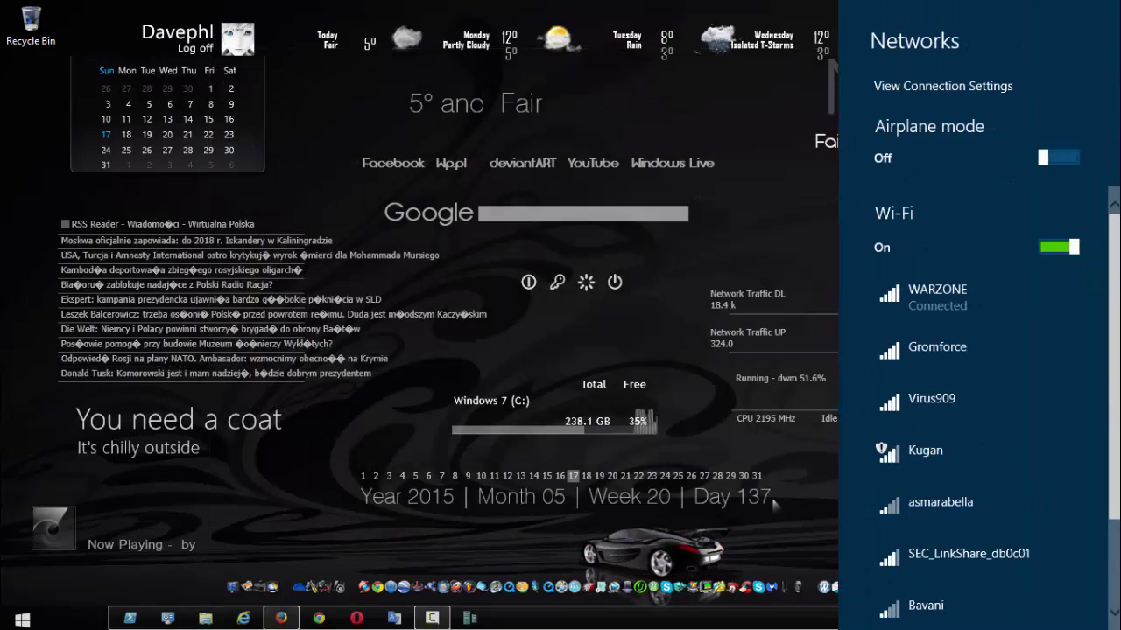
pyautogui.click(803, 496)
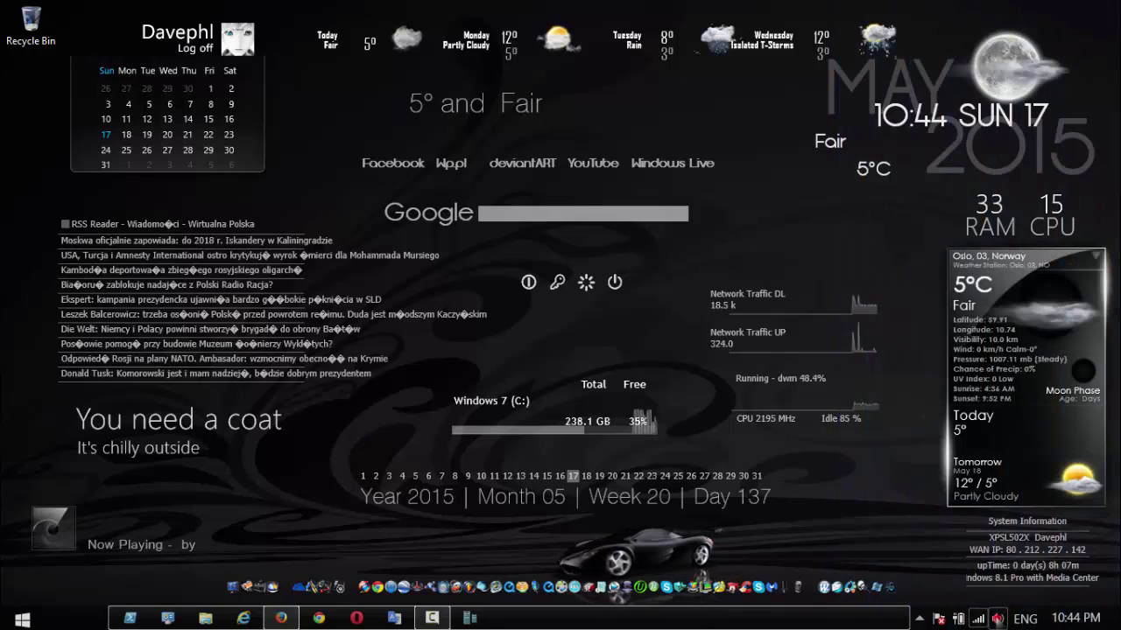
pyautogui.click(997, 618)
pyautogui.click(900, 501)
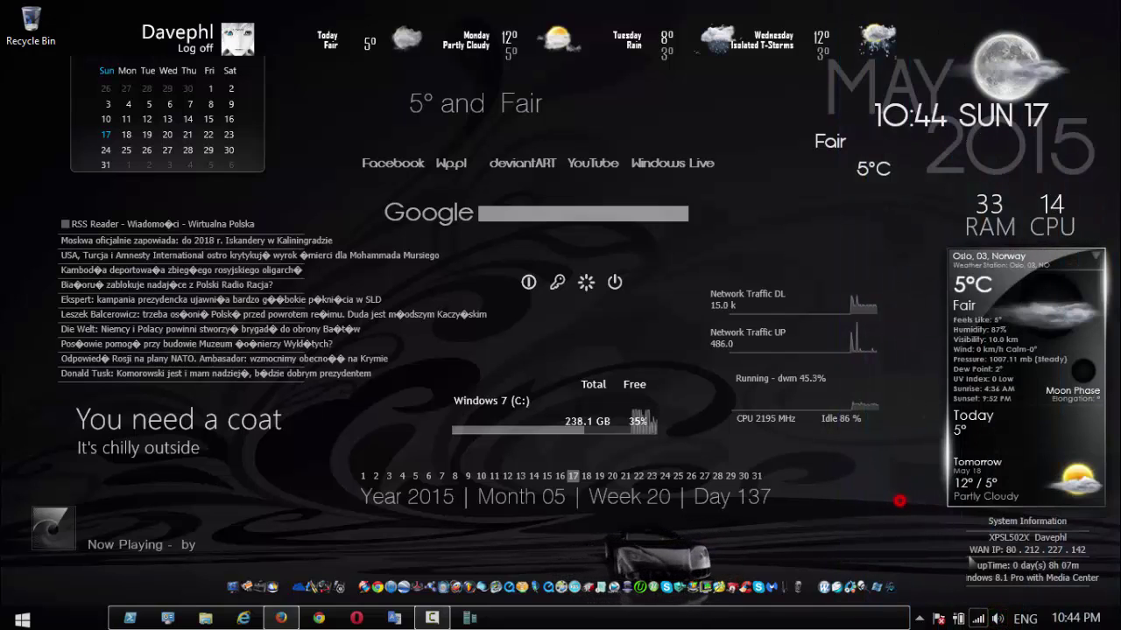
pyautogui.click(1086, 618)
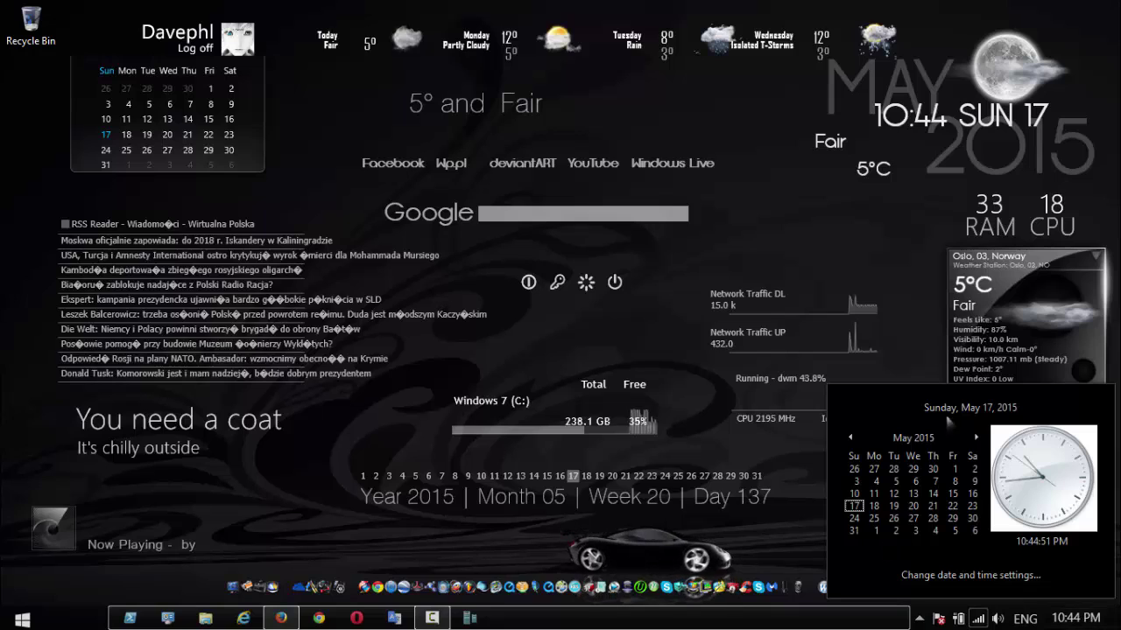
pyautogui.click(774, 532)
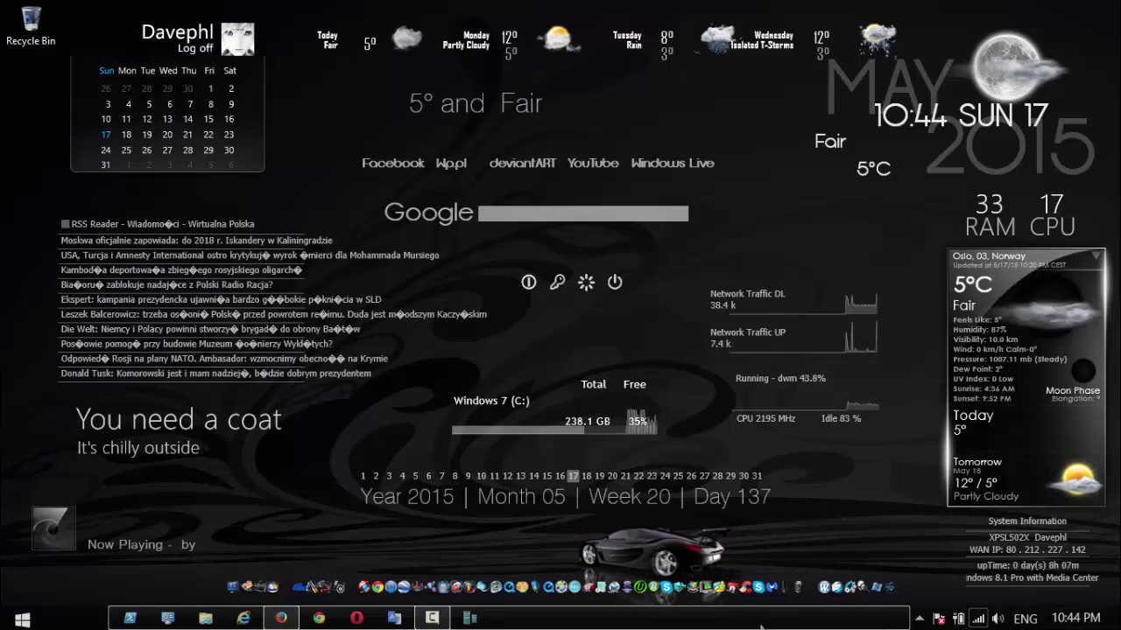
pyautogui.click(917, 618)
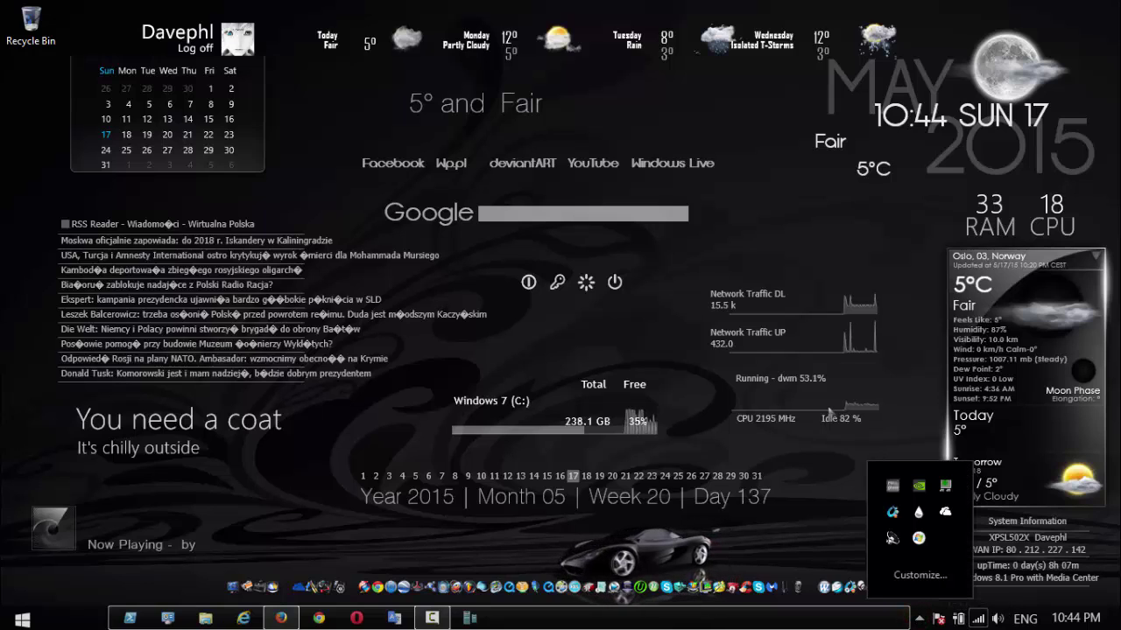
pyautogui.click(827, 491)
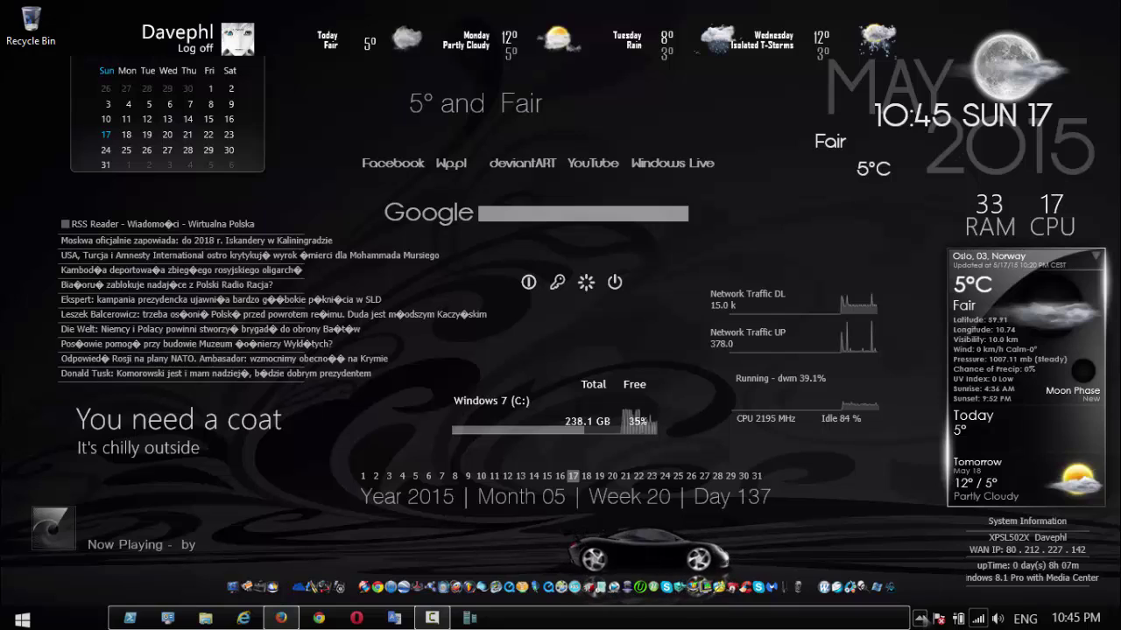
# Step: Stop bLend and exit Rainmeter through the hidden notification icons
pyautogui.click(918, 618)
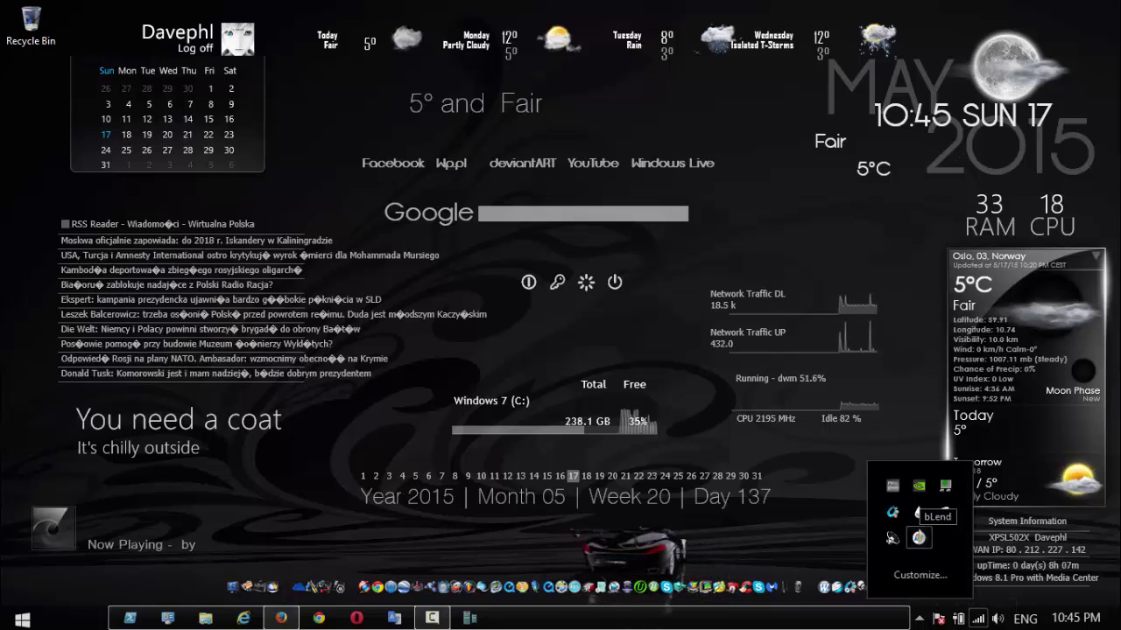
pyautogui.rightClick(919, 536)
pyautogui.click(959, 529)
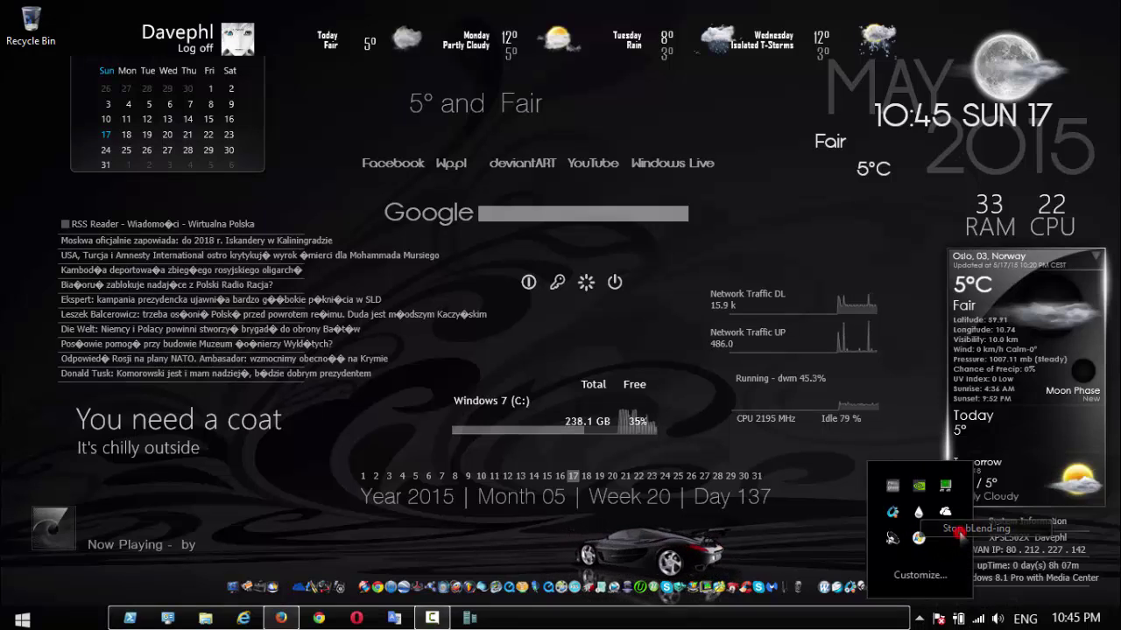
pyautogui.rightClick(919, 512)
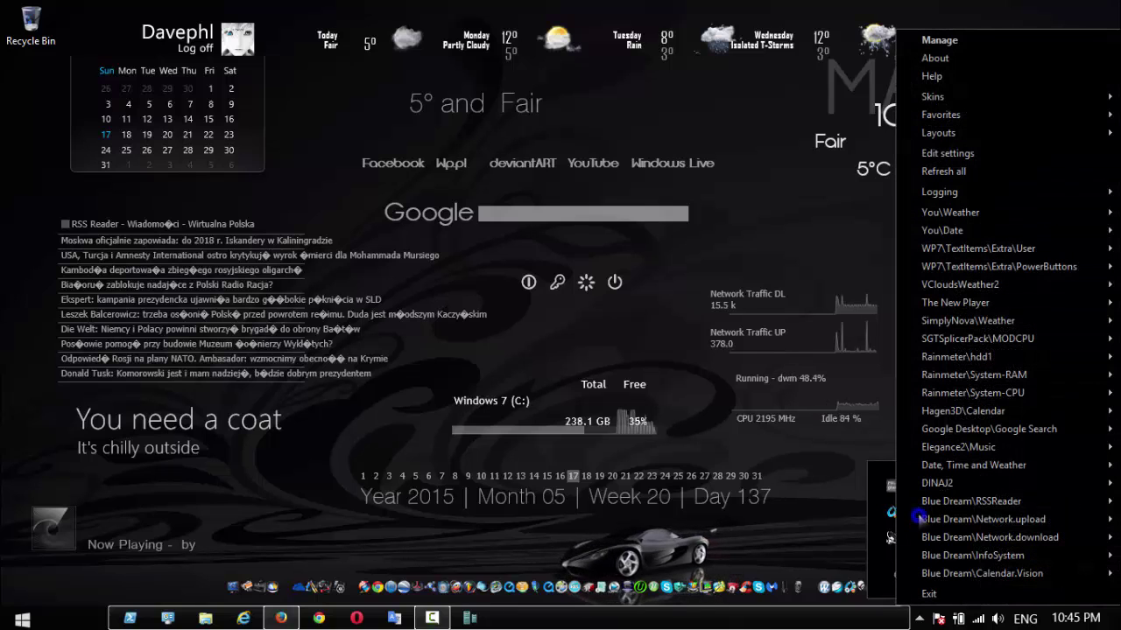
pyautogui.click(943, 595)
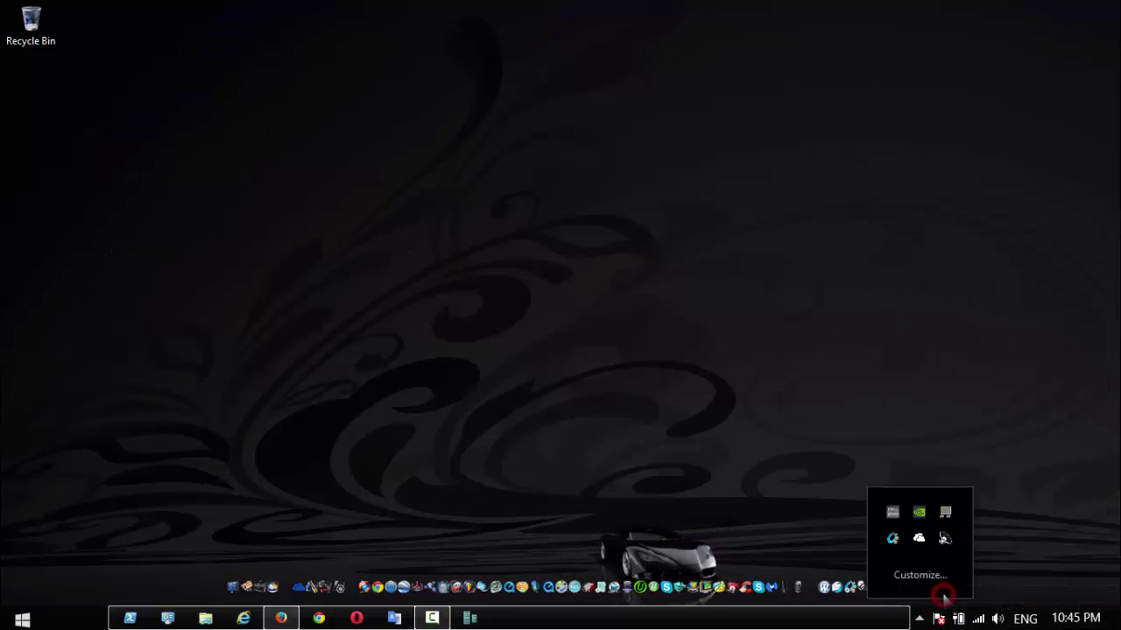
# Step: Exit the grey-icon background utility among the hidden notification icons and dismiss the overflow area
pyautogui.rightClick(892, 512)
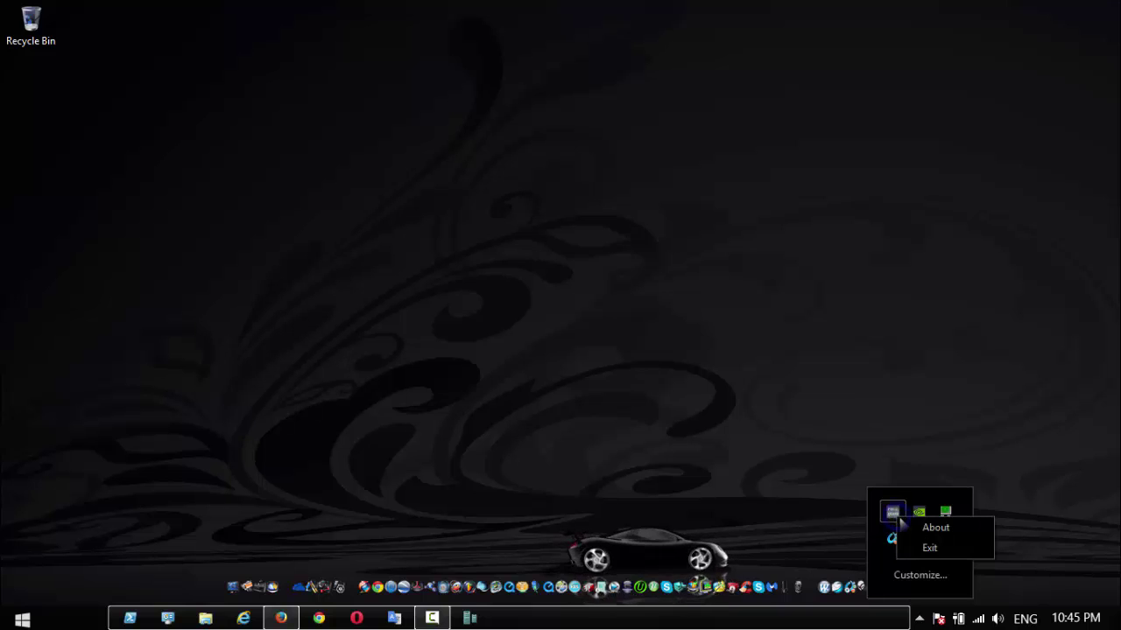
pyautogui.click(926, 548)
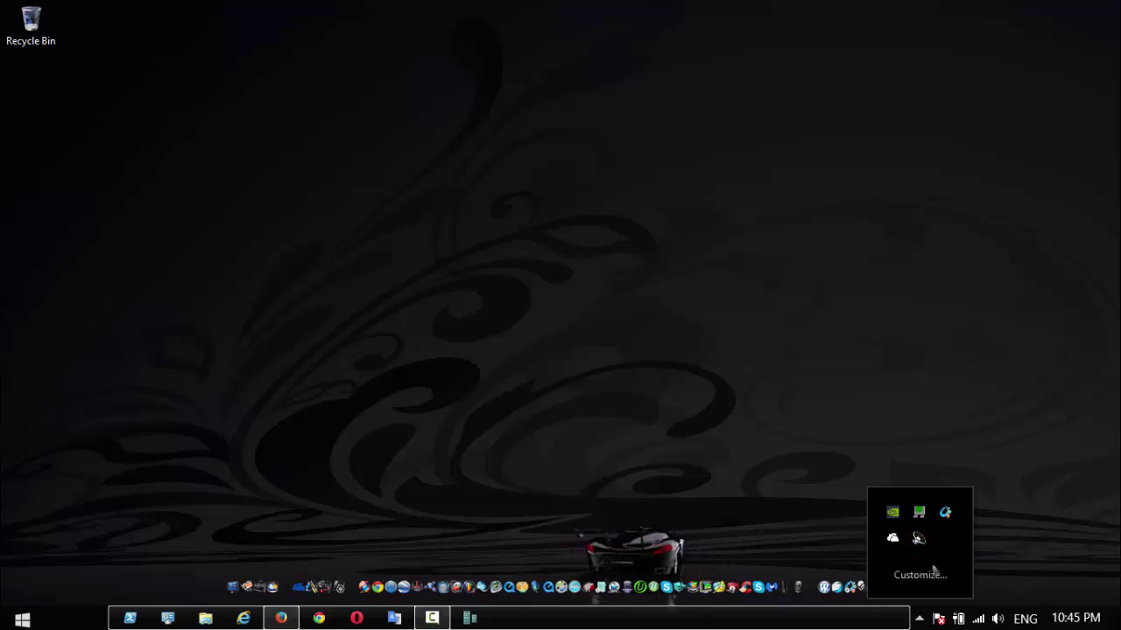
pyautogui.click(648, 278)
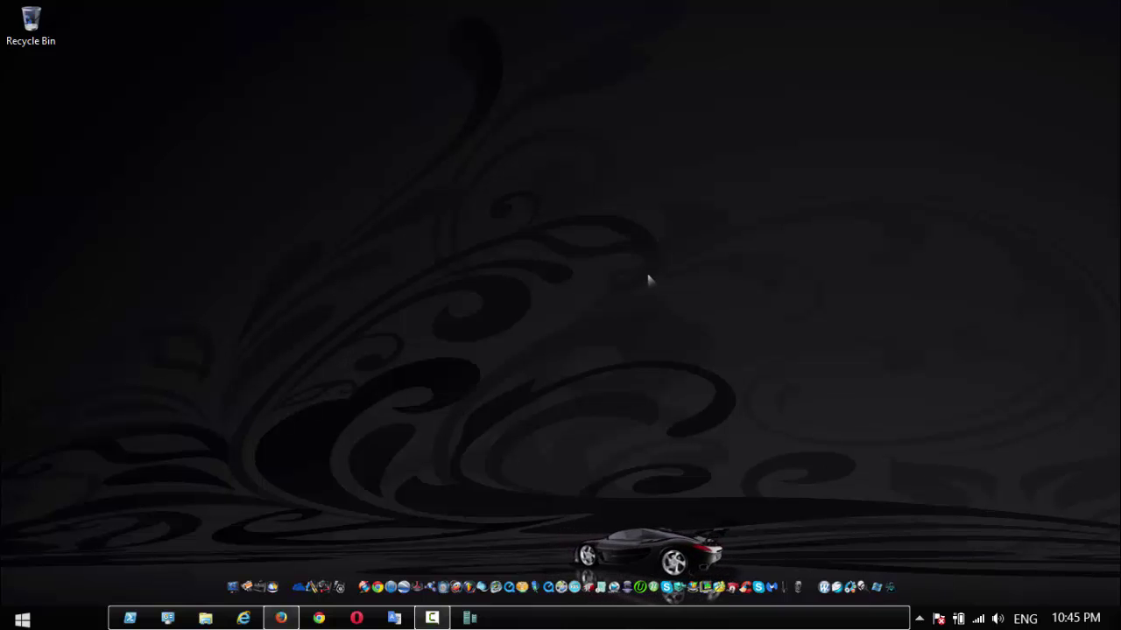
# Step: Apply the Custom black theme from the desktop's personalization settings and close the Personalization window
pyautogui.rightClick(623, 274)
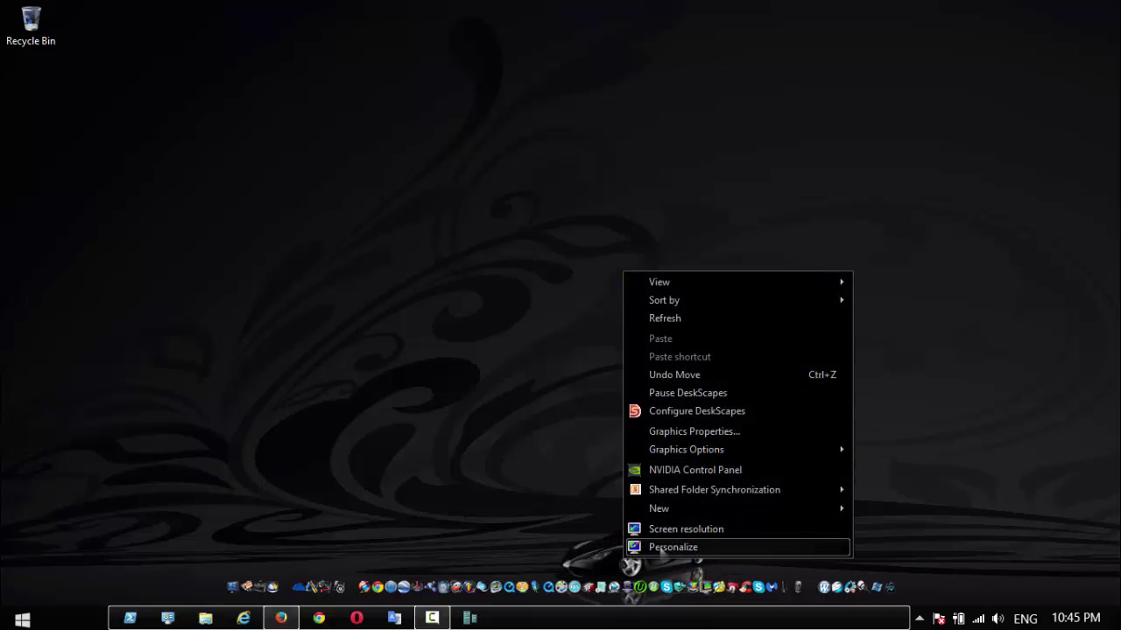
pyautogui.click(672, 547)
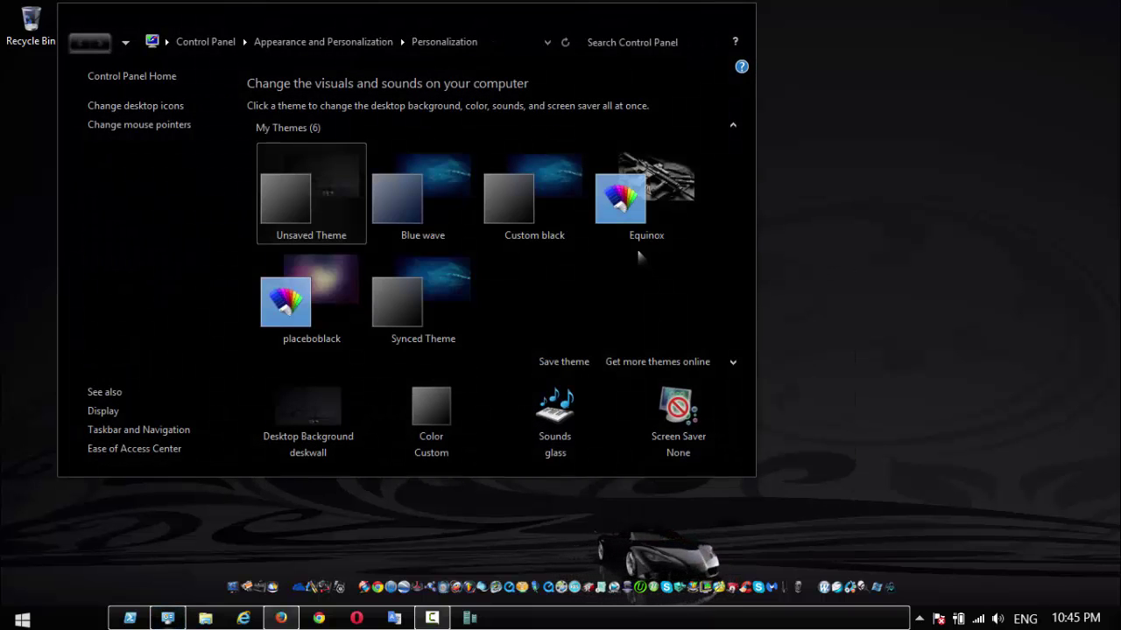
pyautogui.click(530, 202)
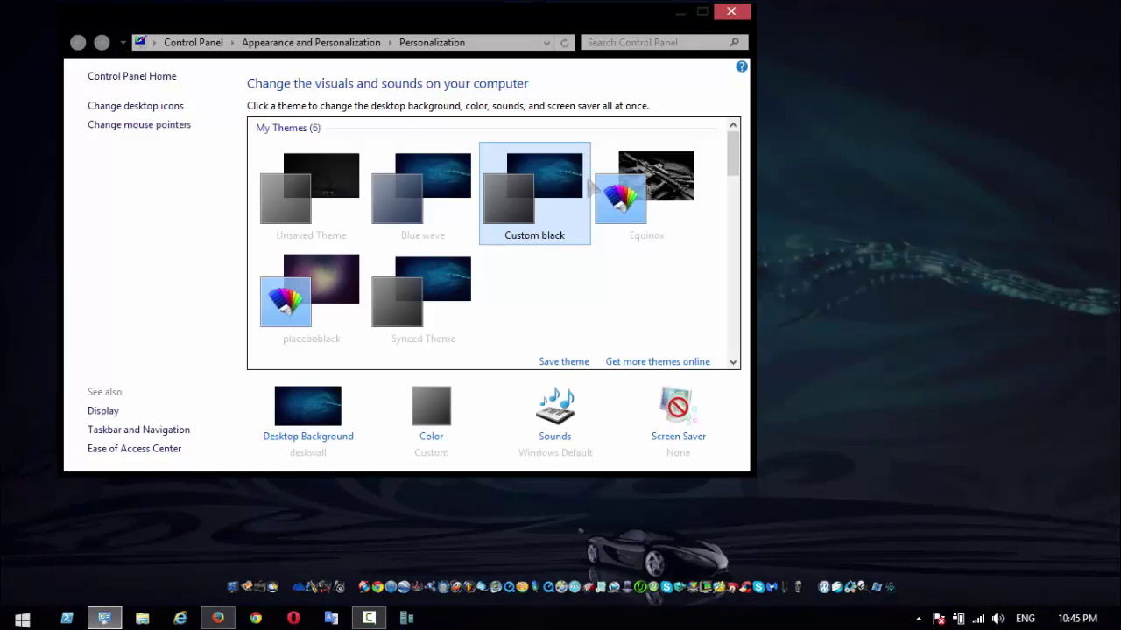
pyautogui.click(738, 12)
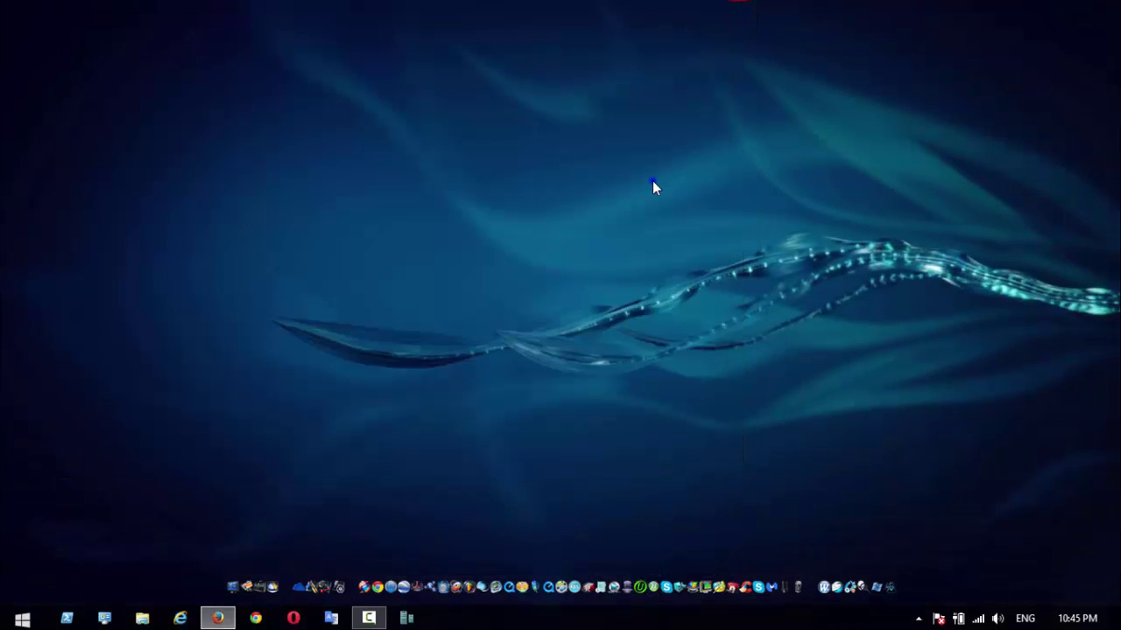
# Step: Launch DeskScapes 8 from the Stardock group of the installed programs
pyautogui.click(36, 618)
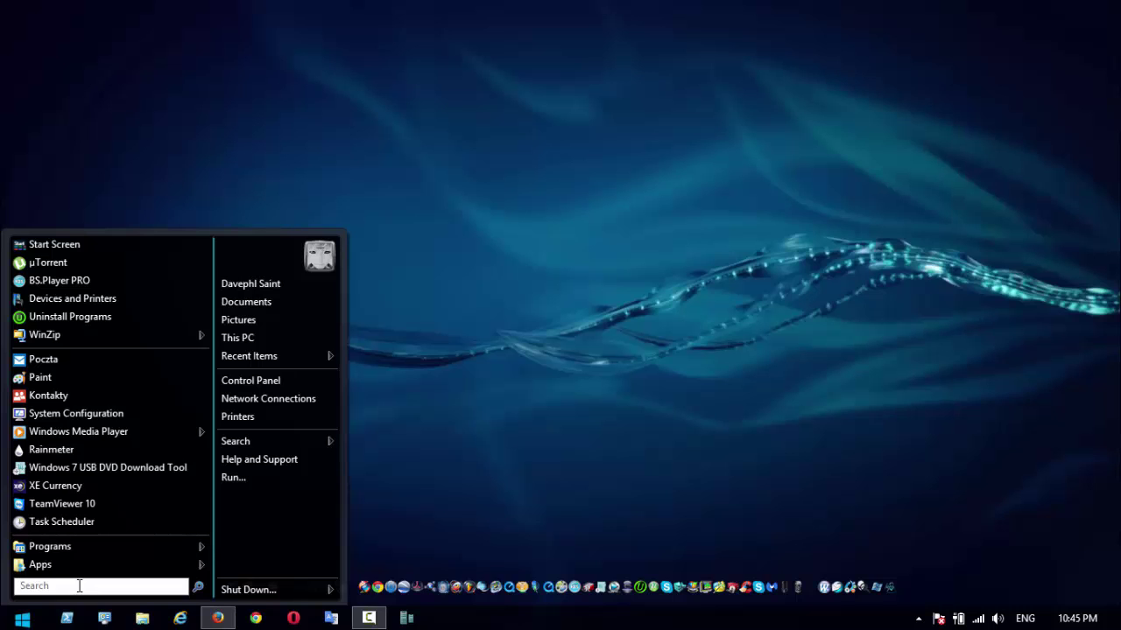
pyautogui.moveTo(167, 549)
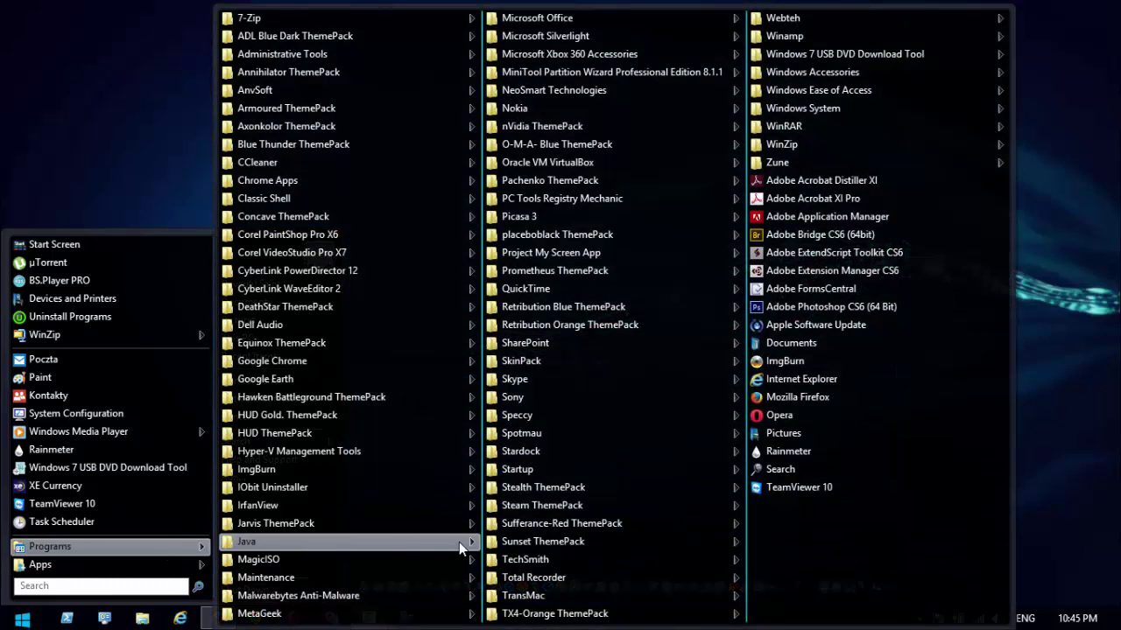
pyautogui.moveTo(459, 542)
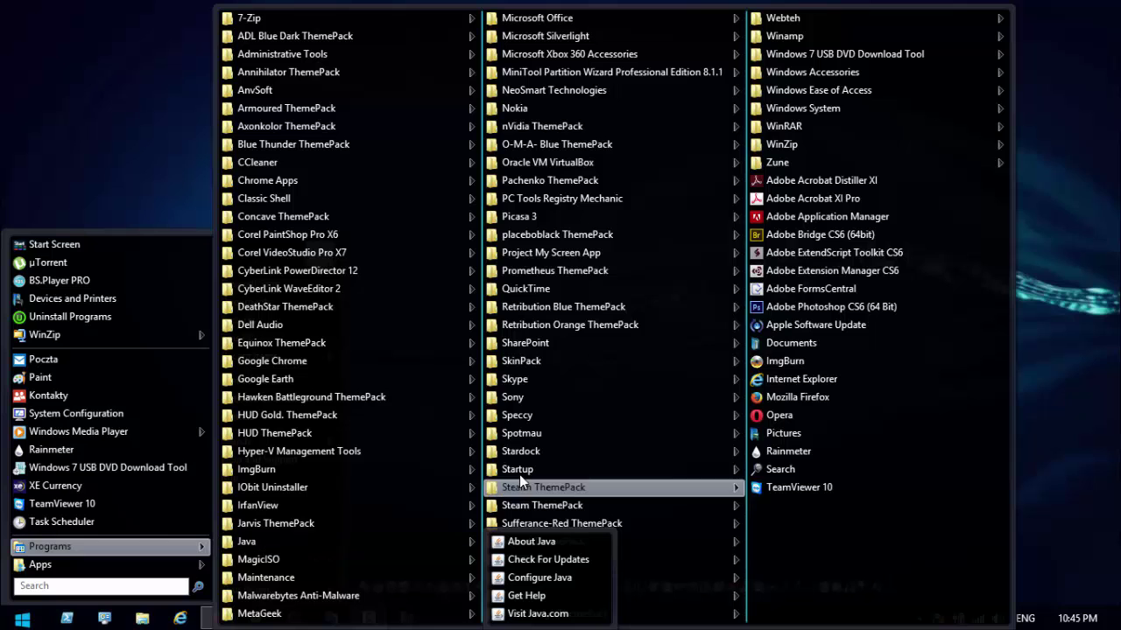
pyautogui.moveTo(550, 450)
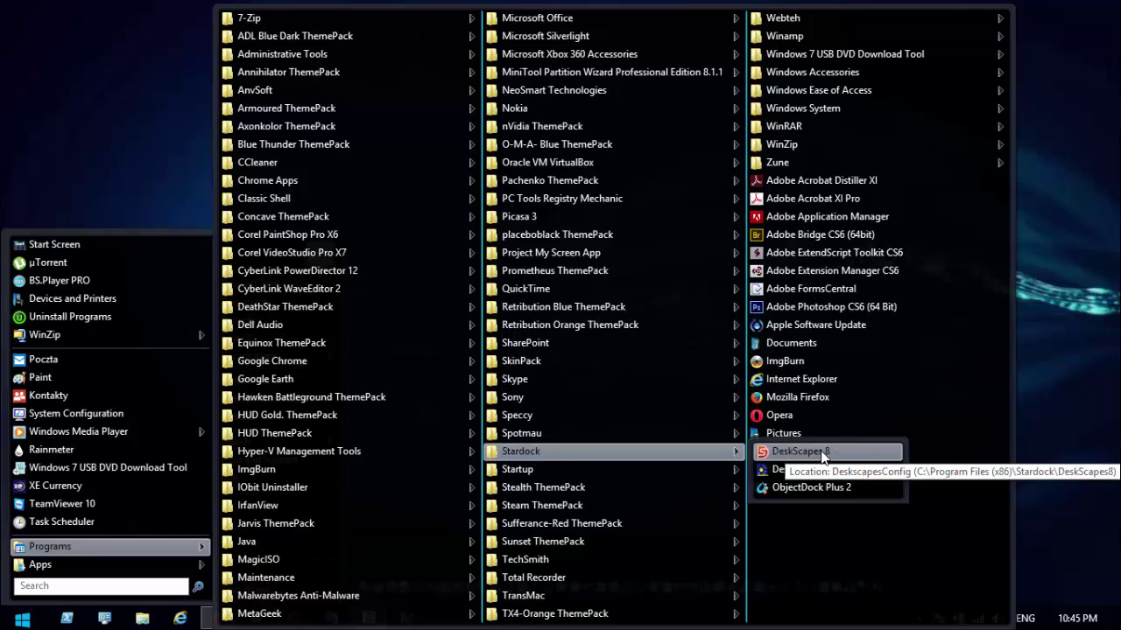
pyautogui.click(820, 451)
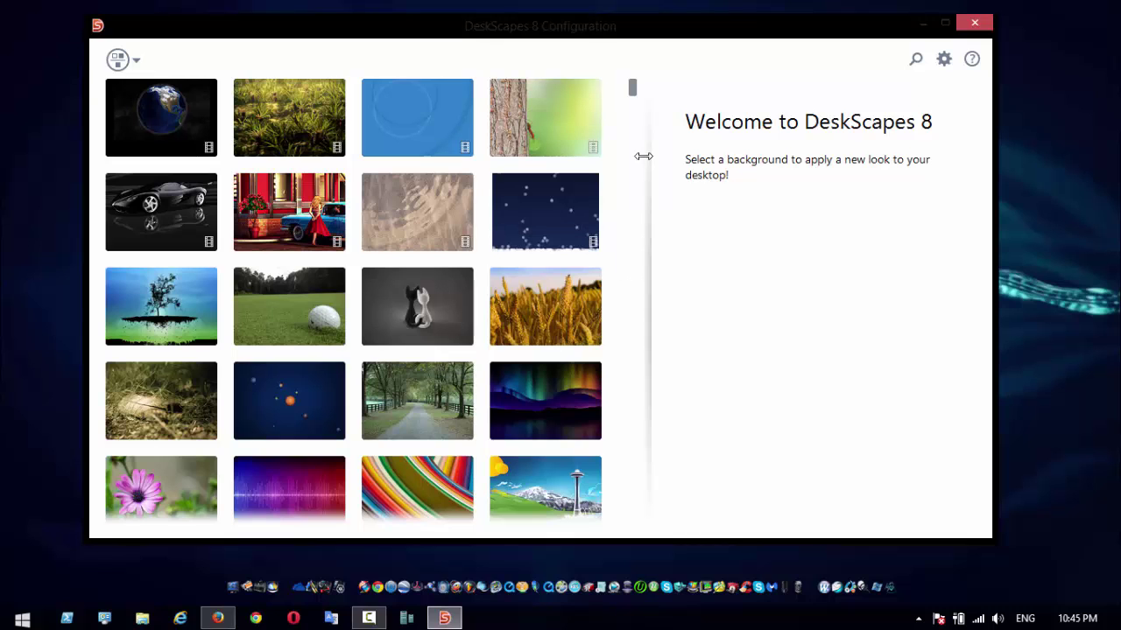
# Step: Apply the Hexcore by ChaNinja animated background to the desktop and close DeskScapes 8 Configuration
pyautogui.moveTo(632, 87); pyautogui.dragTo(636, 128)
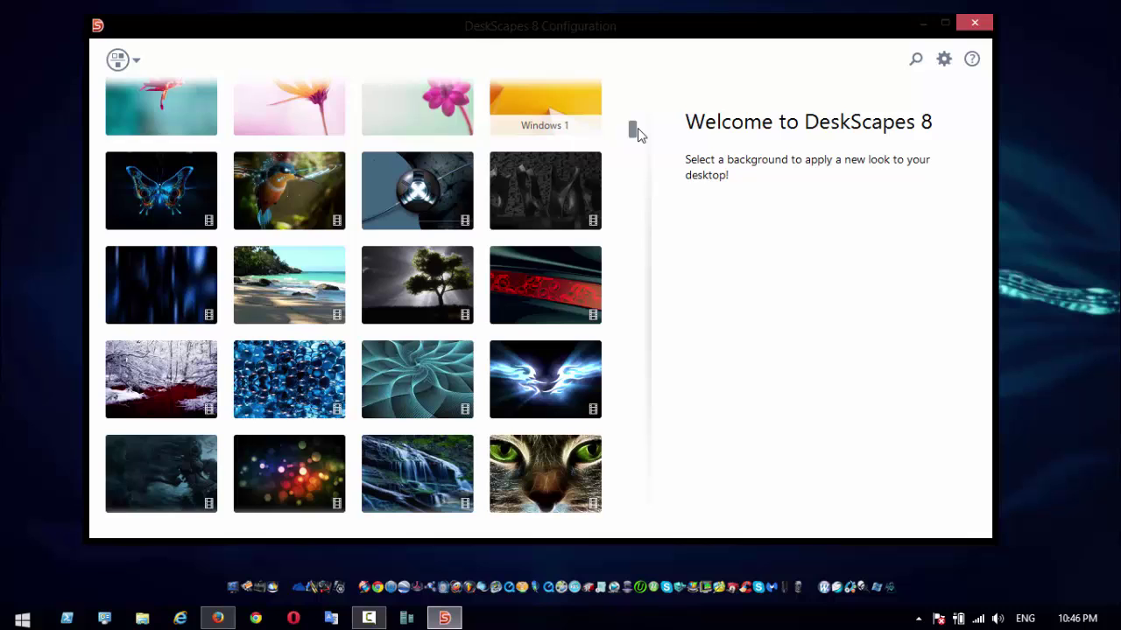
pyautogui.moveTo(638, 131); pyautogui.dragTo(644, 165)
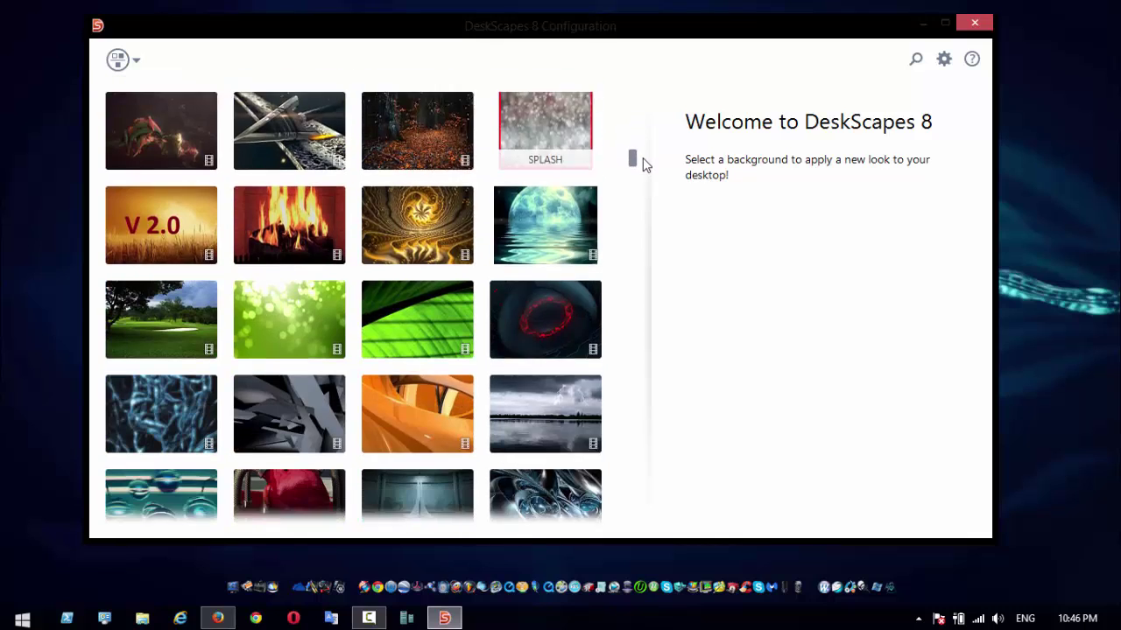
pyautogui.click(580, 249)
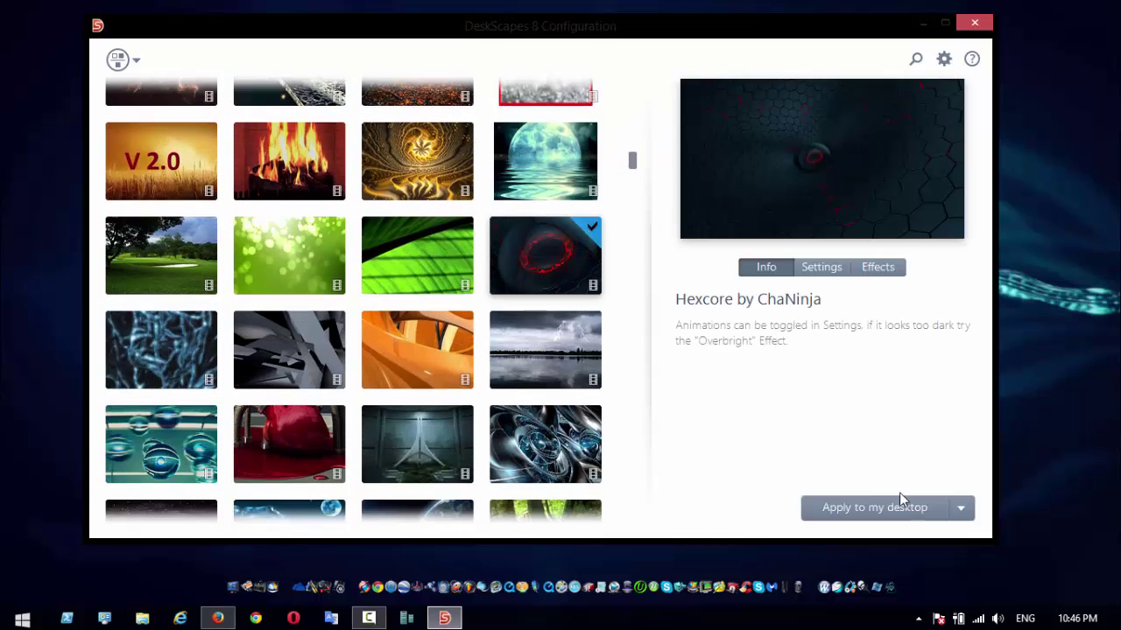
pyautogui.click(878, 508)
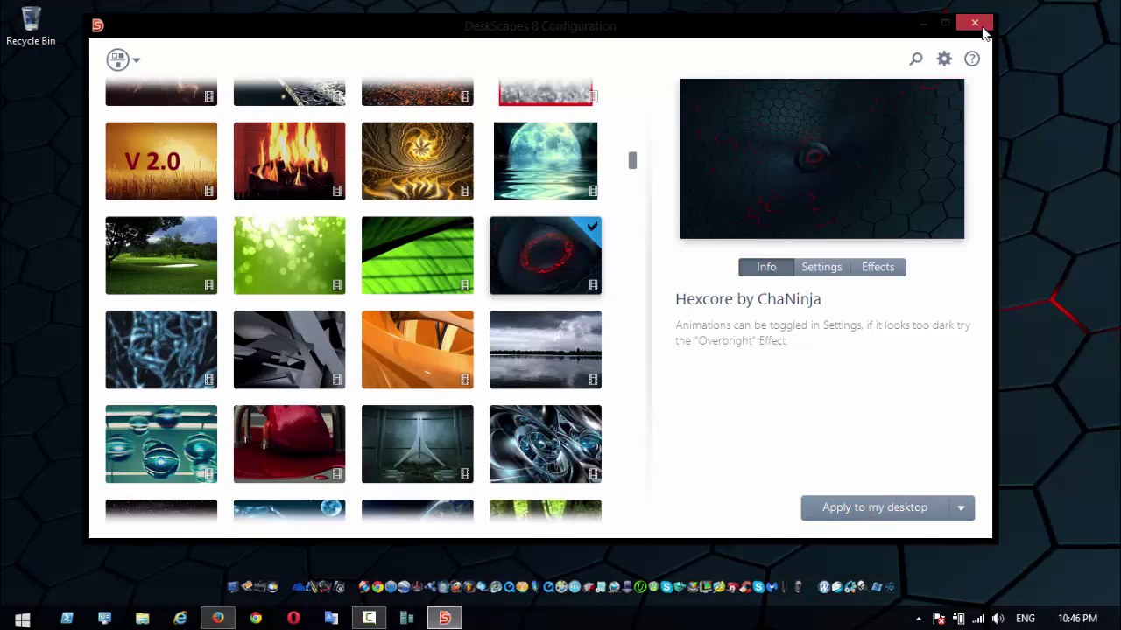
pyautogui.click(978, 27)
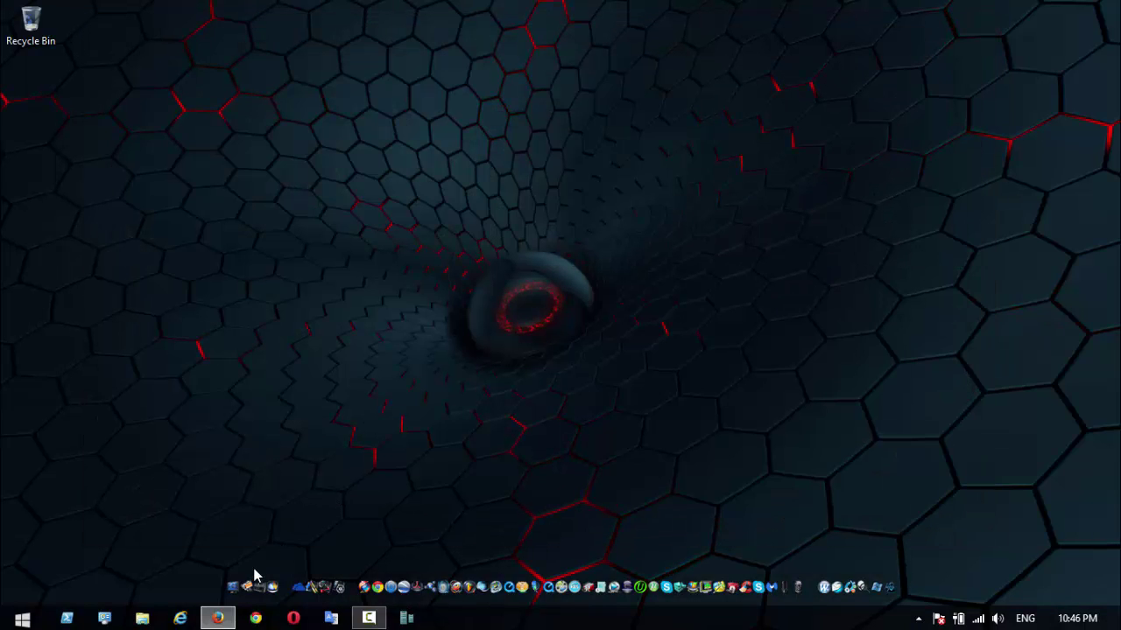
# Step: View the This PC window over the hexagon background and close it
pyautogui.click(230, 579)
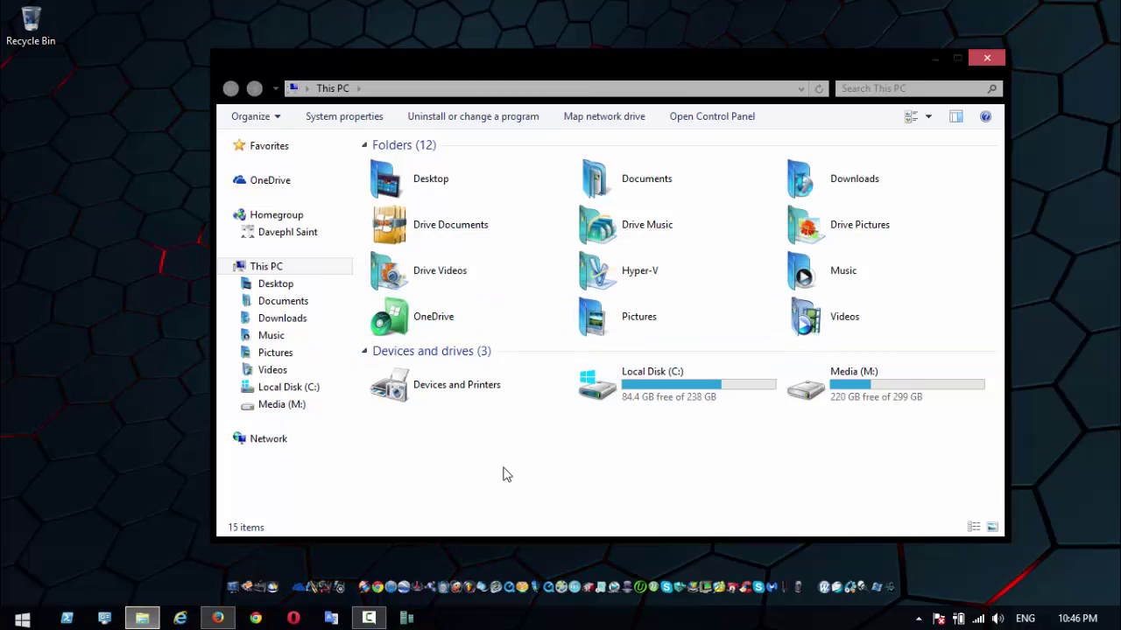
pyautogui.click(987, 60)
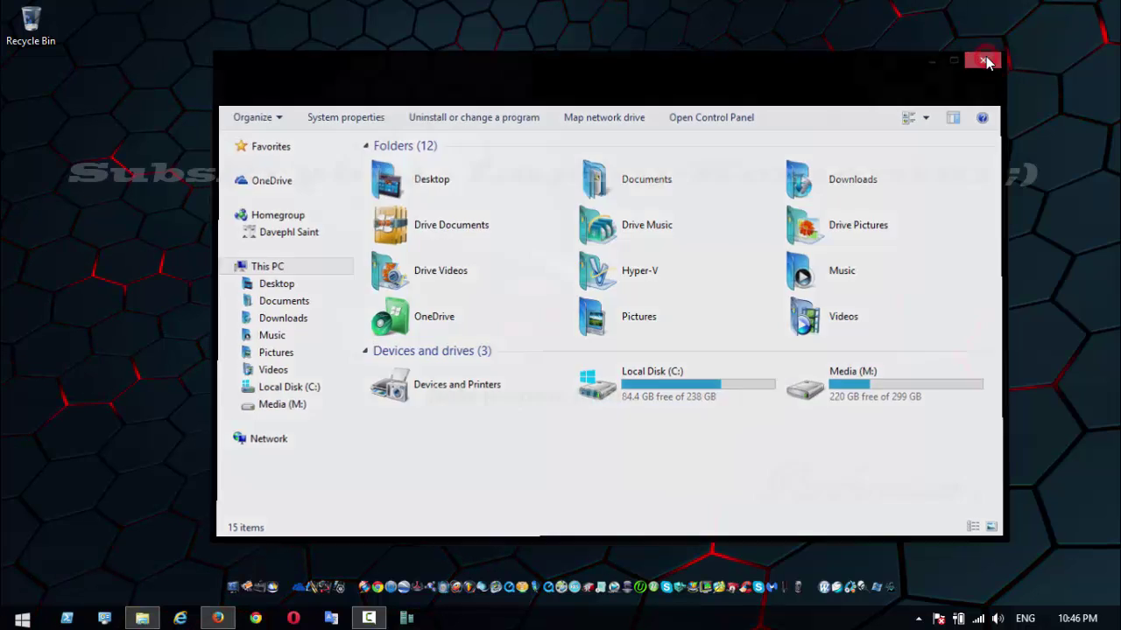